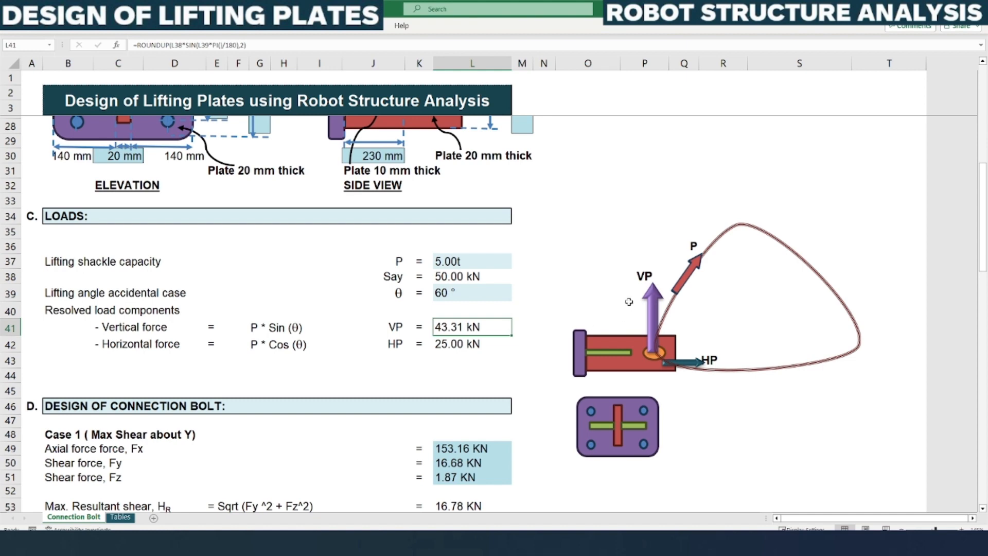
# Inspect the formulas behind the vertical force VP in L41 and the horizontal force HP in L42
pyautogui.press('F2')
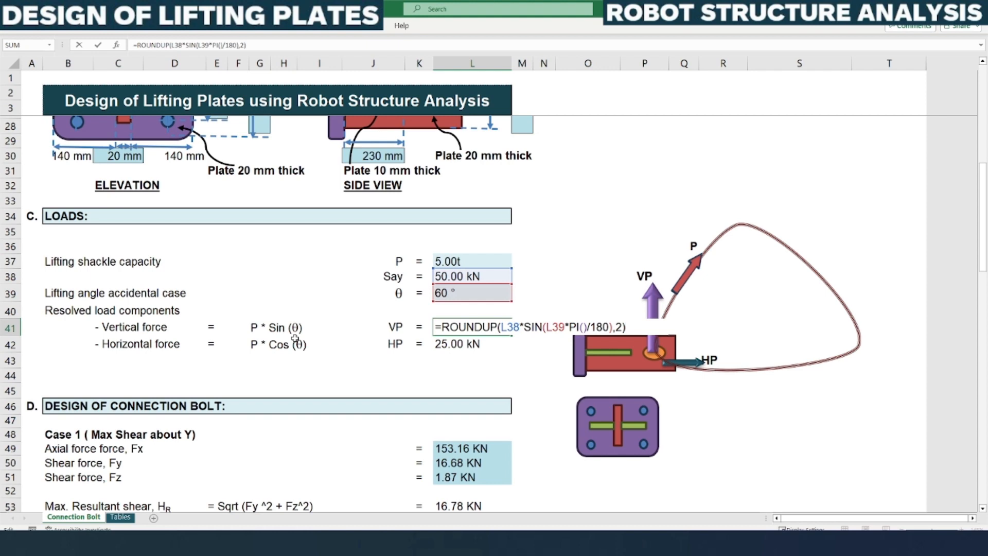
pyautogui.press('Escape')
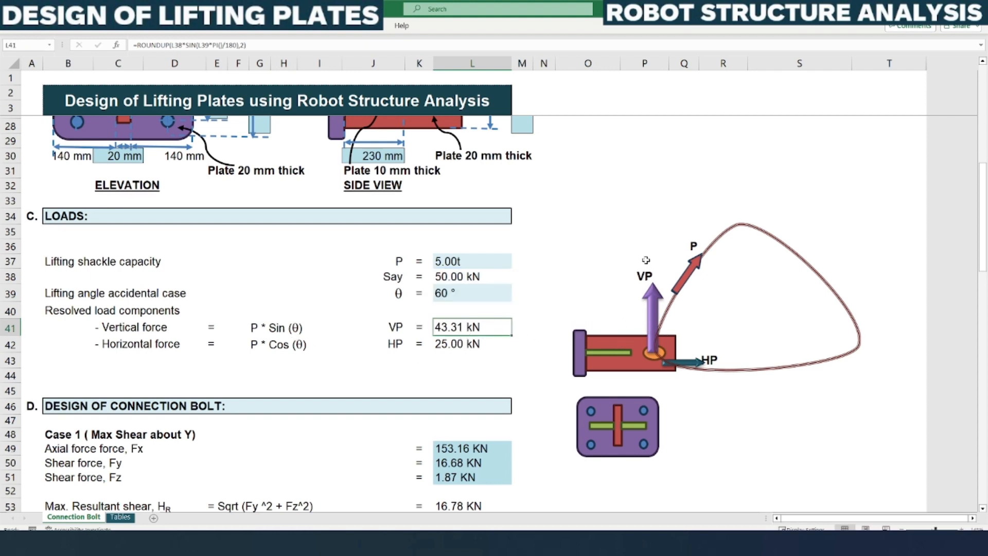
pyautogui.click(465, 346)
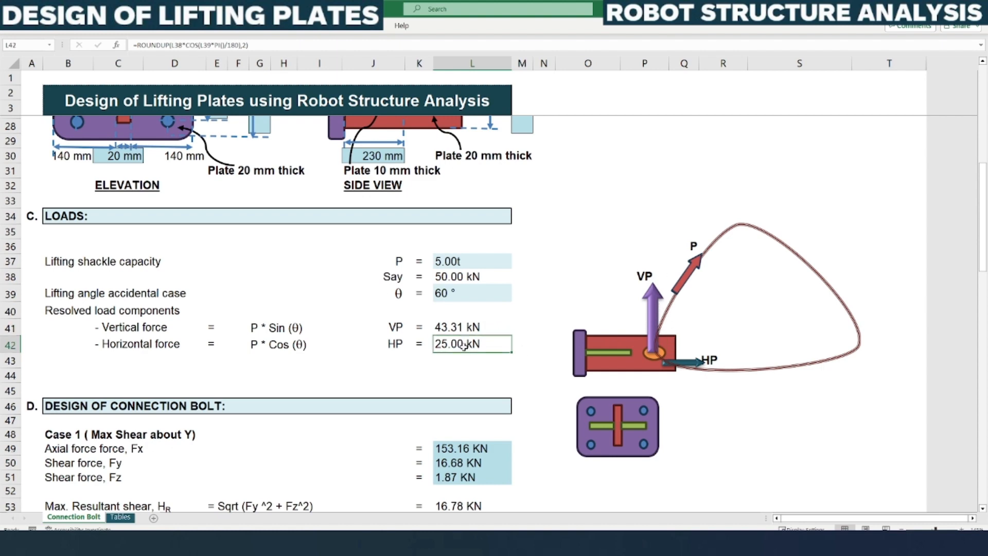
pyautogui.press('F2')
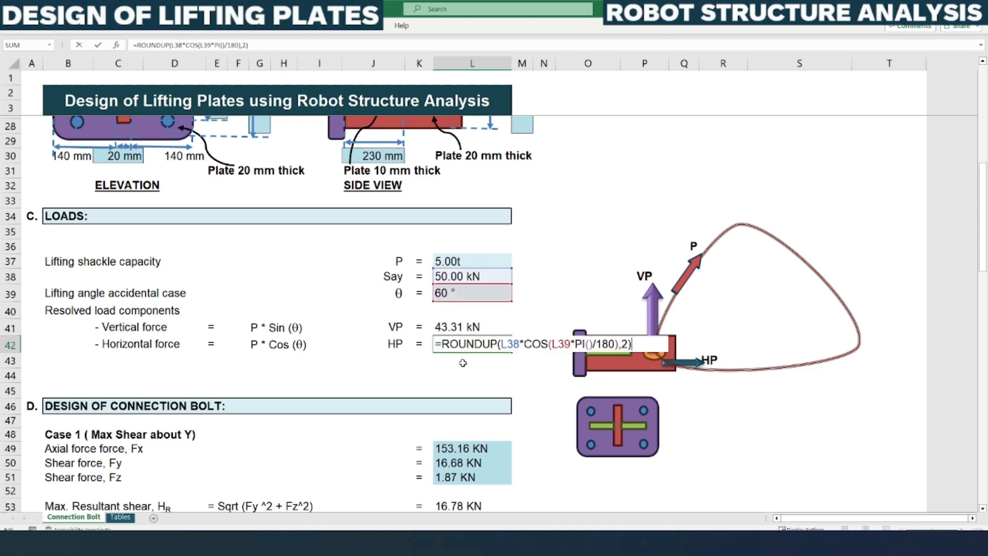
pyautogui.press('Escape')
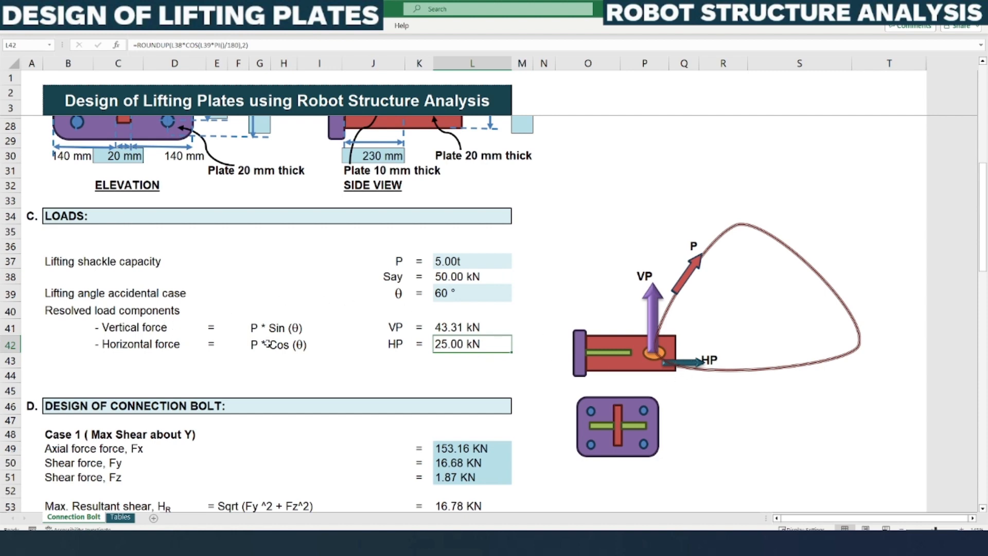
# Review the elevation and side view dimensions of the lifting plate together with its loads section
pyautogui.scroll(1, 267, 344)
pyautogui.scroll(1, 190, 271)
pyautogui.scroll(2, 307, 185)
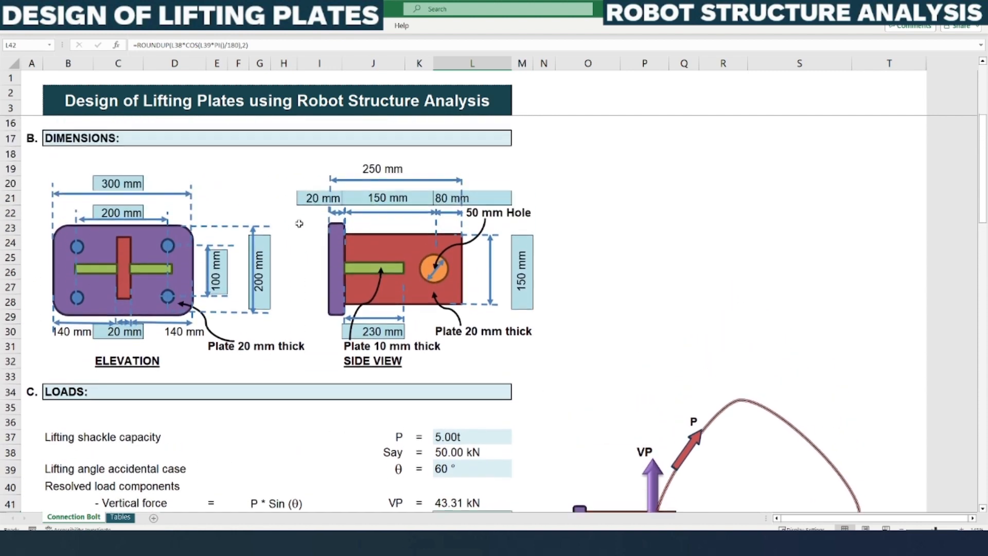
pyautogui.scroll(-2, 232, 253)
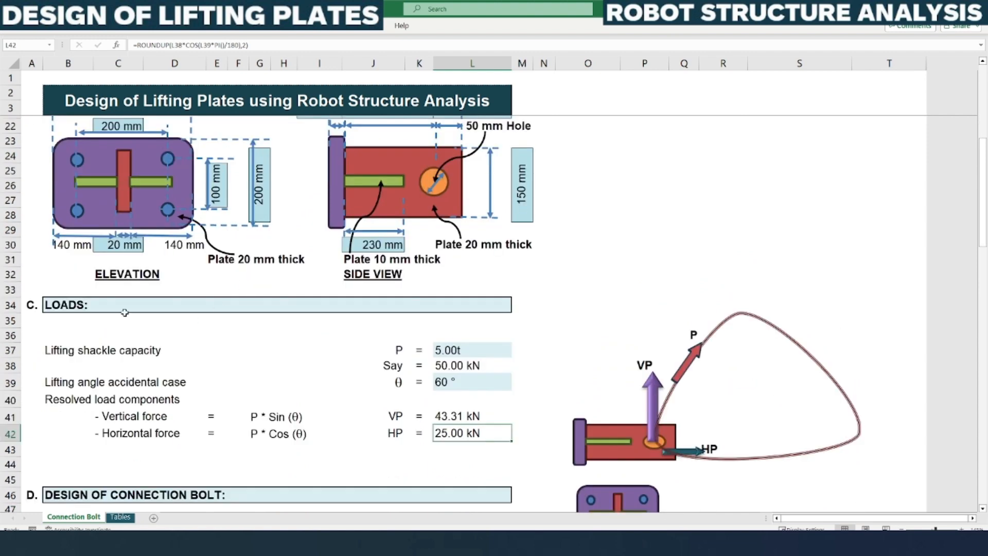
pyautogui.click(427, 382)
pyautogui.click(643, 263)
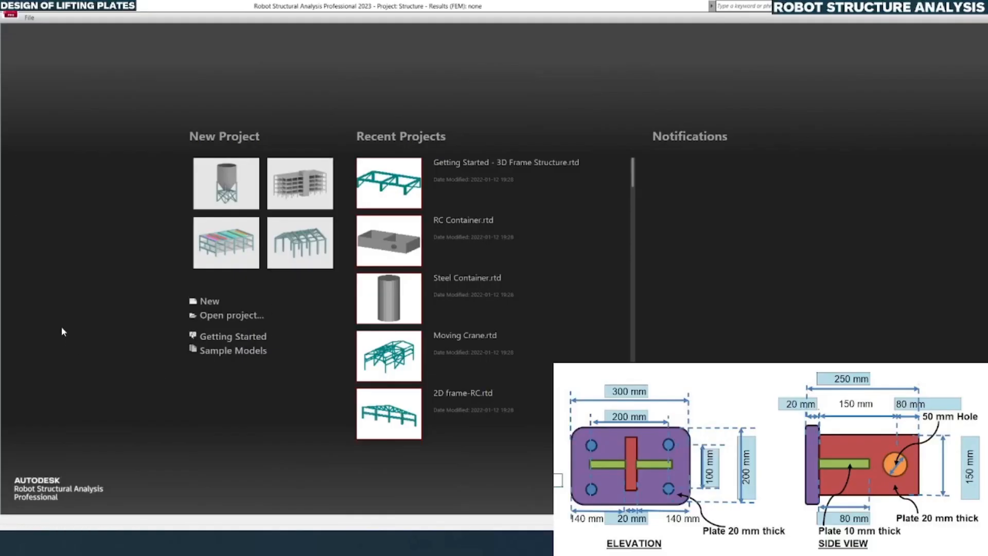
# Switch to Robot Structural Analysis, create a new project from the silo-type shell template and dismiss the tip
pyautogui.click(209, 301)
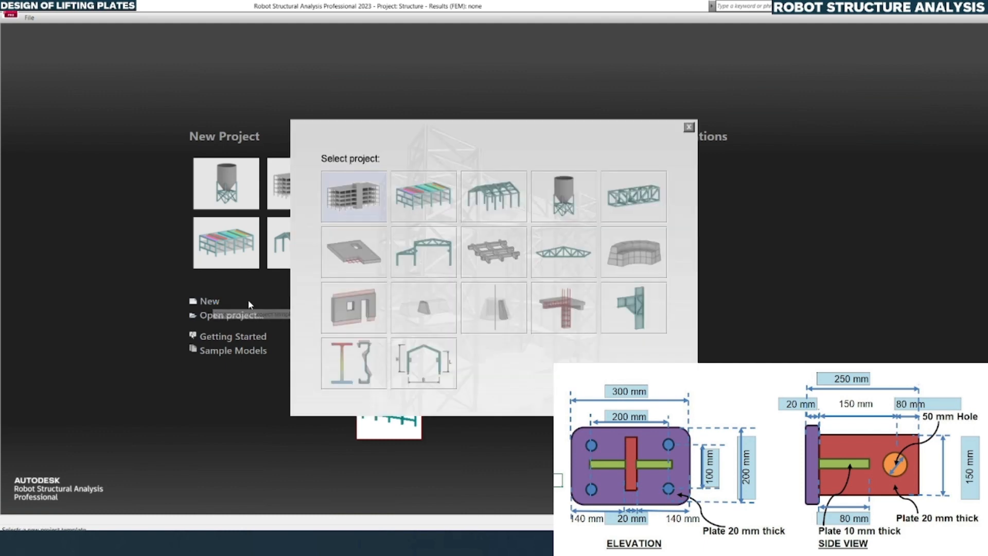
pyautogui.click(564, 194)
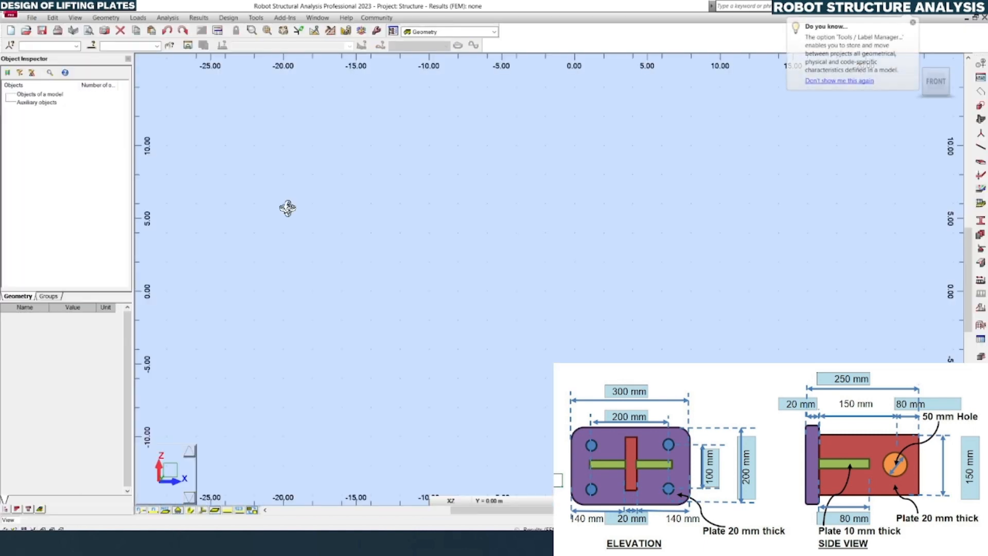
pyautogui.click(913, 24)
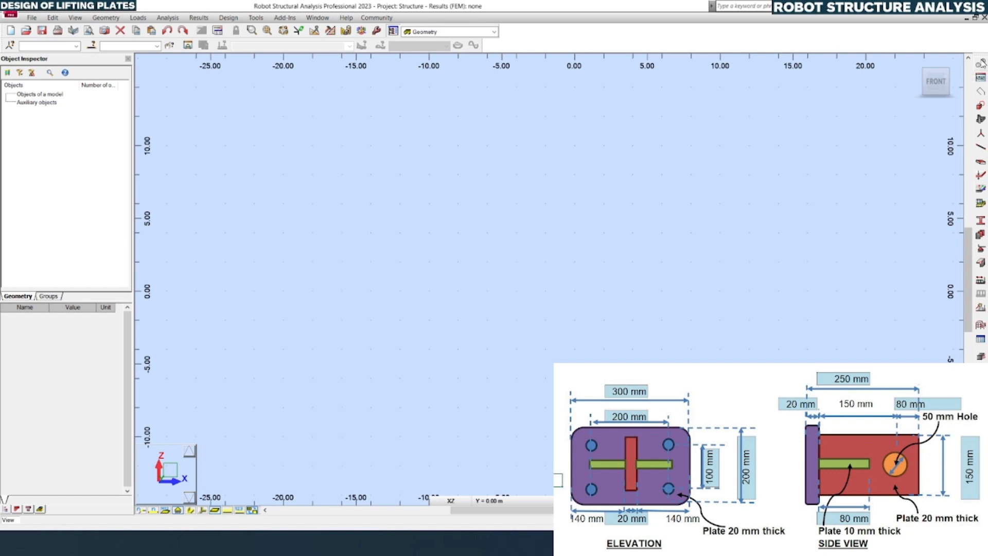
# Start a Cartesian structural axis definition and add X positions at 0.00 and 0.05 m
pyautogui.click(981, 64)
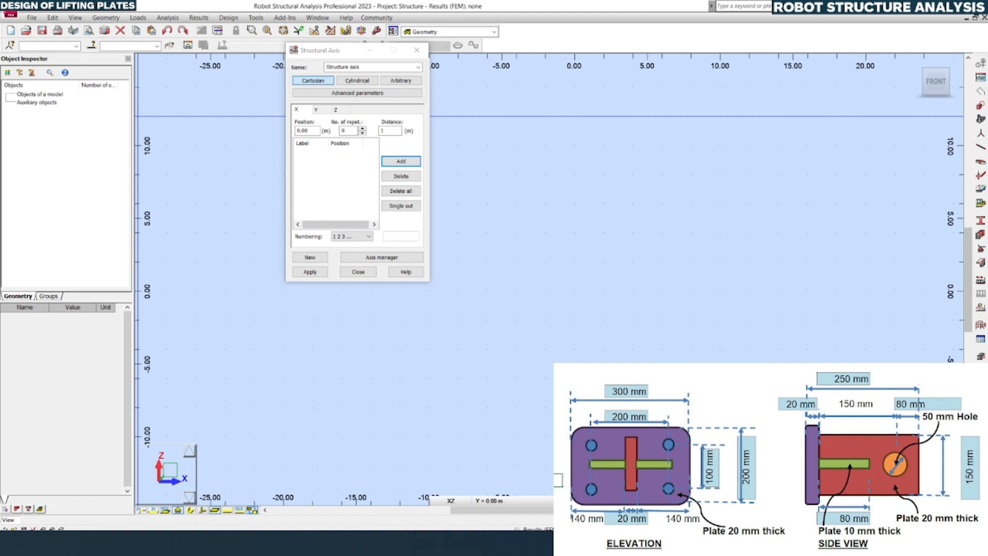
pyautogui.click(309, 132)
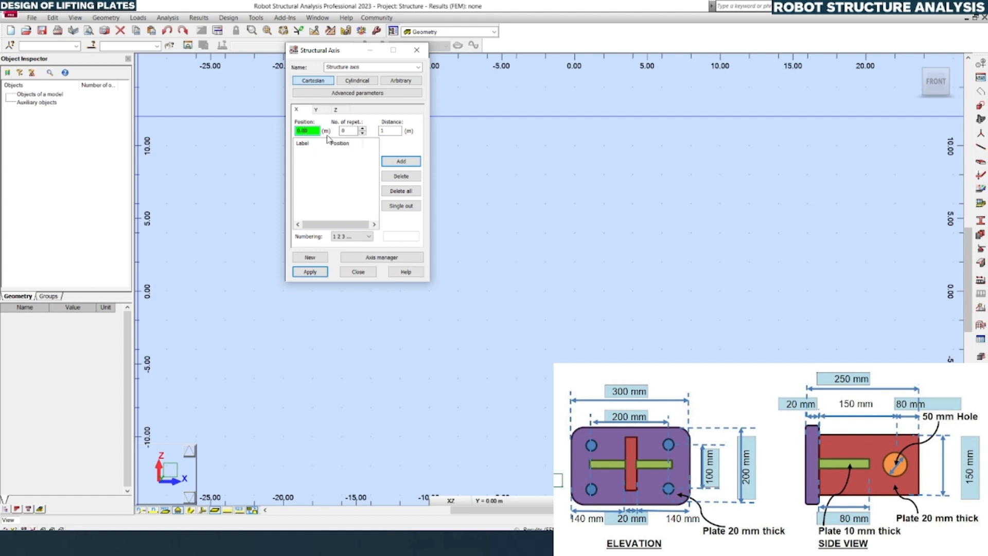
pyautogui.click(399, 162)
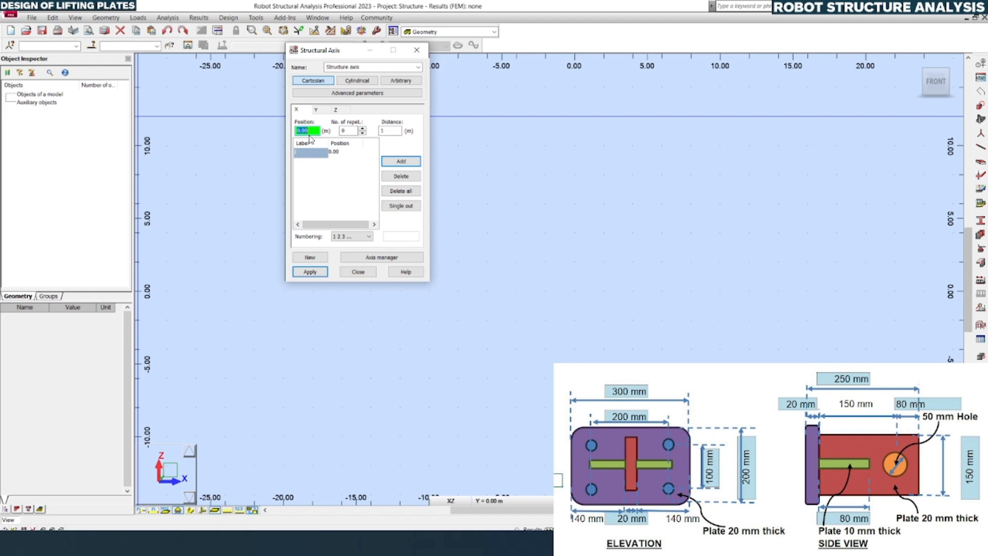
pyautogui.write('0.05')
pyautogui.click(396, 161)
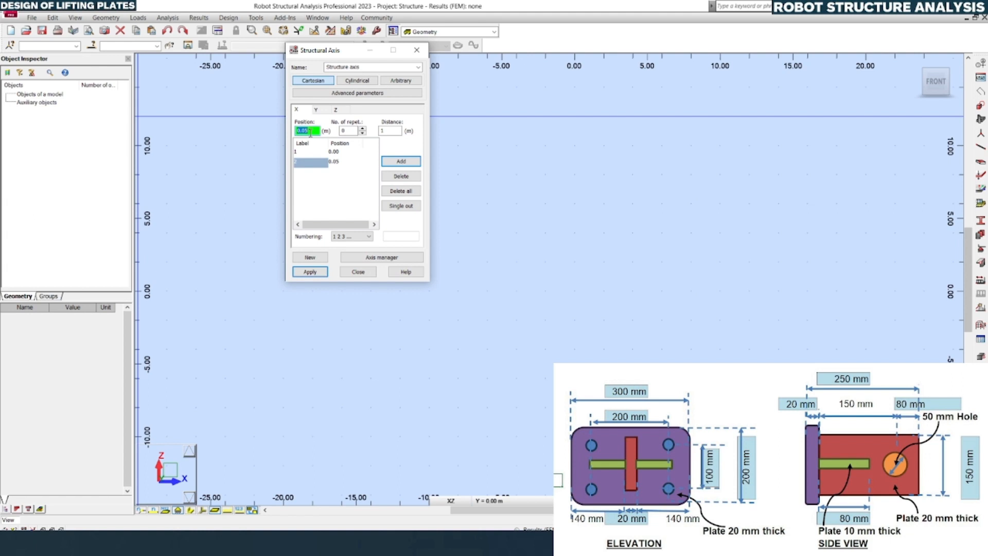
# Add X axis positions at 0.15, 0.25 and 0.30 m and apply them
pyautogui.write('0')
pyautogui.press('Return')
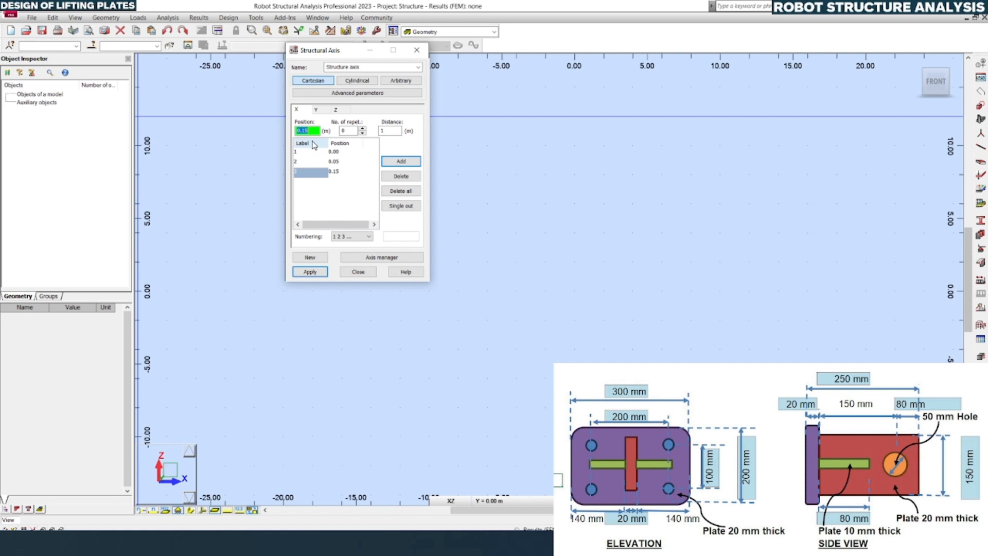
pyautogui.write('0.25')
pyautogui.click(401, 161)
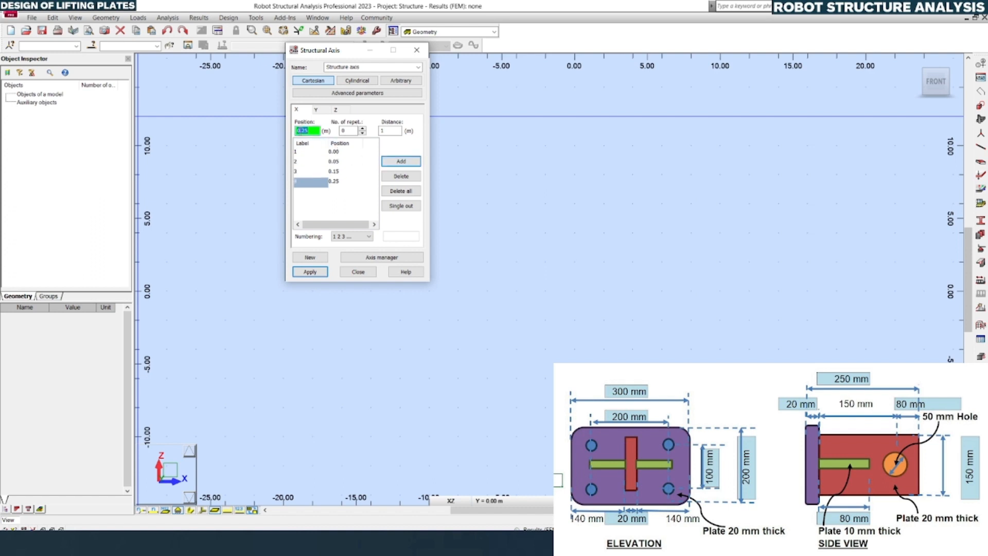
pyautogui.write('0')
pyautogui.click(402, 162)
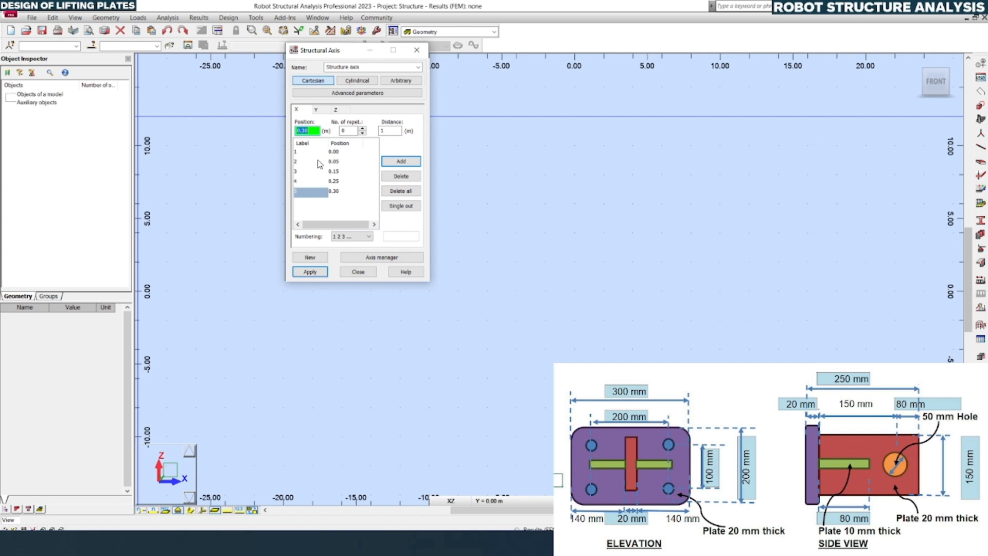
pyautogui.click(312, 272)
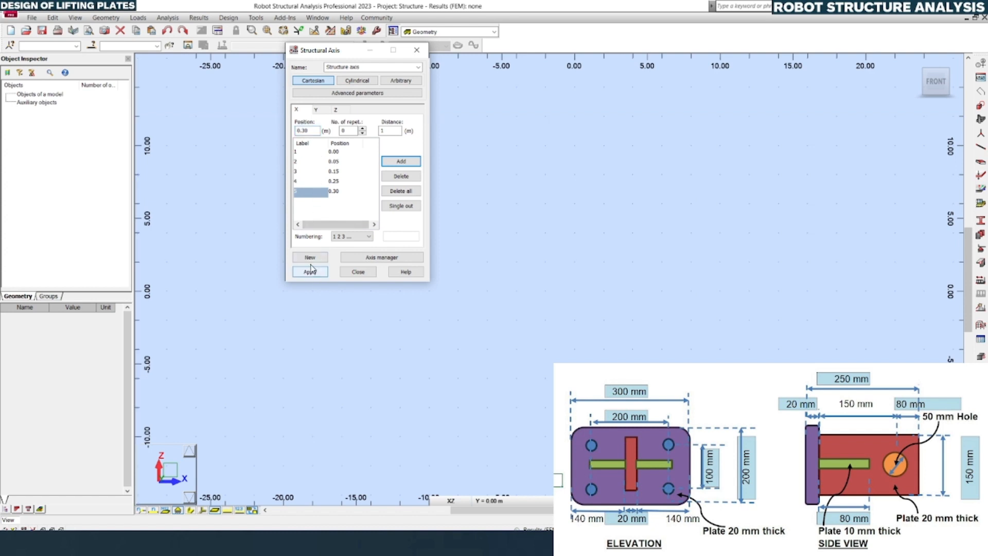
# Add Y axis positions at 0.00 and 0.10 m to the structural axes
pyautogui.click(317, 111)
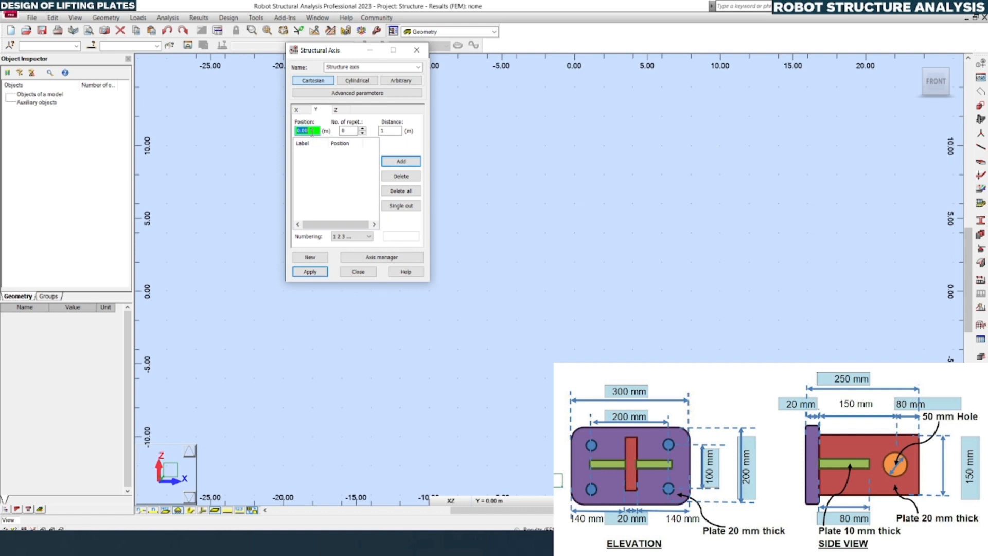
pyautogui.click(401, 161)
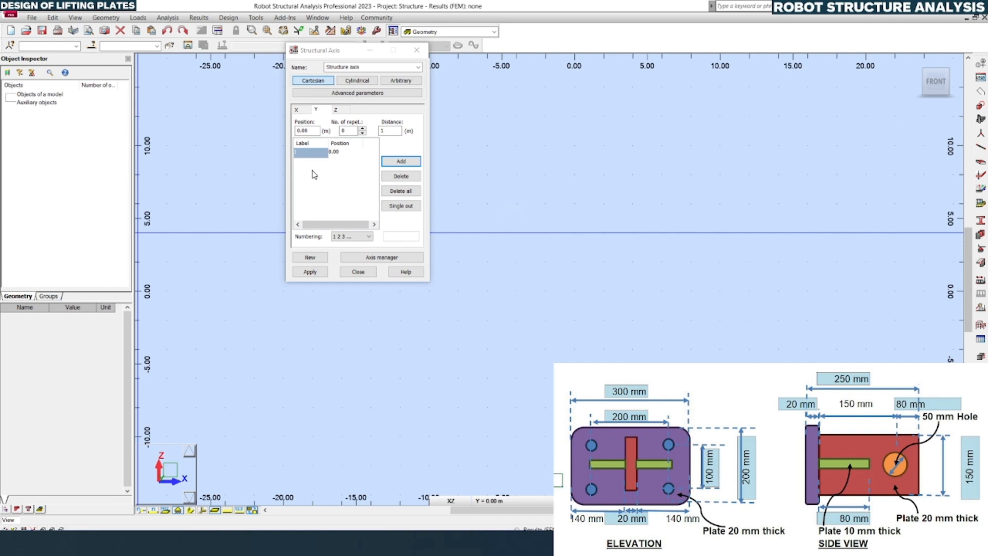
pyautogui.click(311, 130)
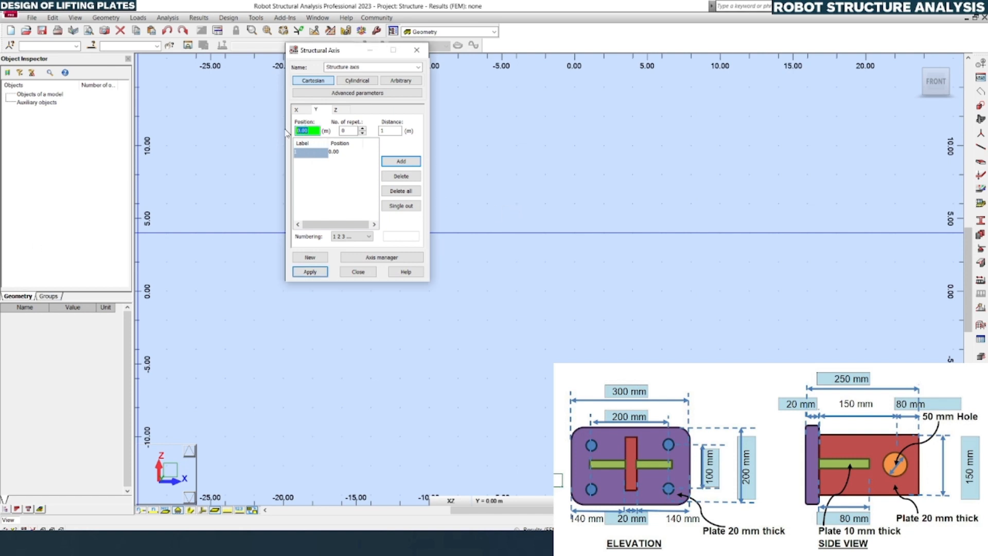
pyautogui.write('0.1')
pyautogui.click(401, 161)
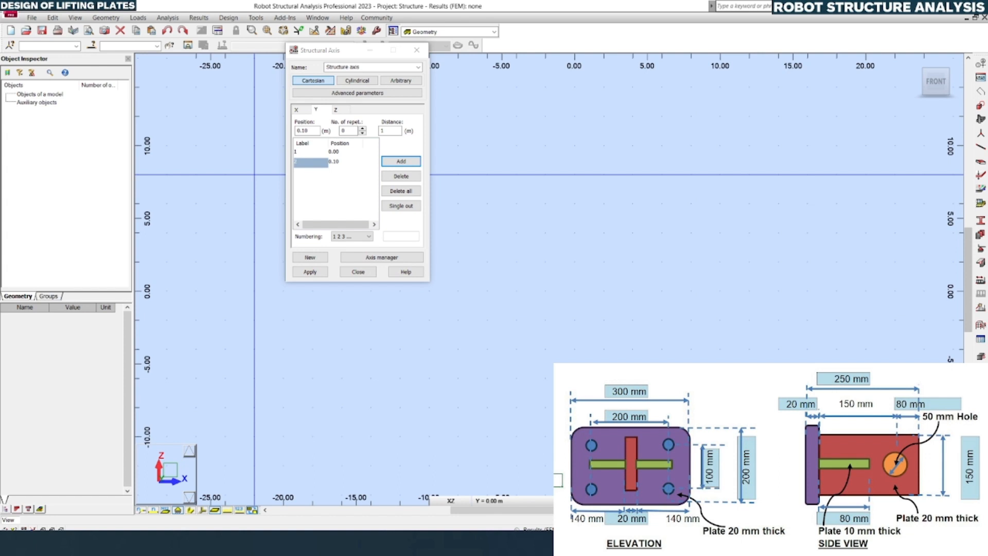
# Add Y axis positions at 0.17 and 0.25 m and apply them
pyautogui.doubleClick(309, 130)
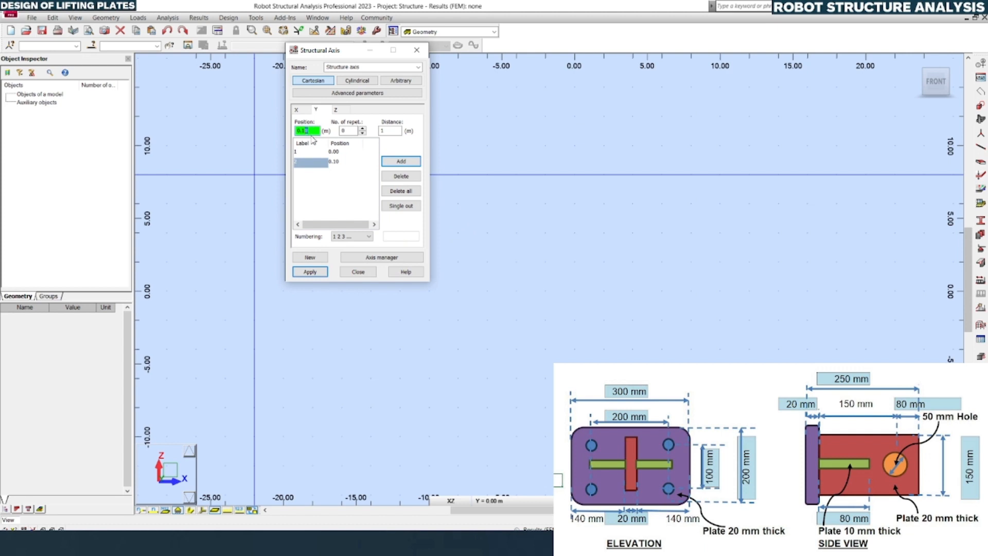
pyautogui.write('7')
pyautogui.click(400, 162)
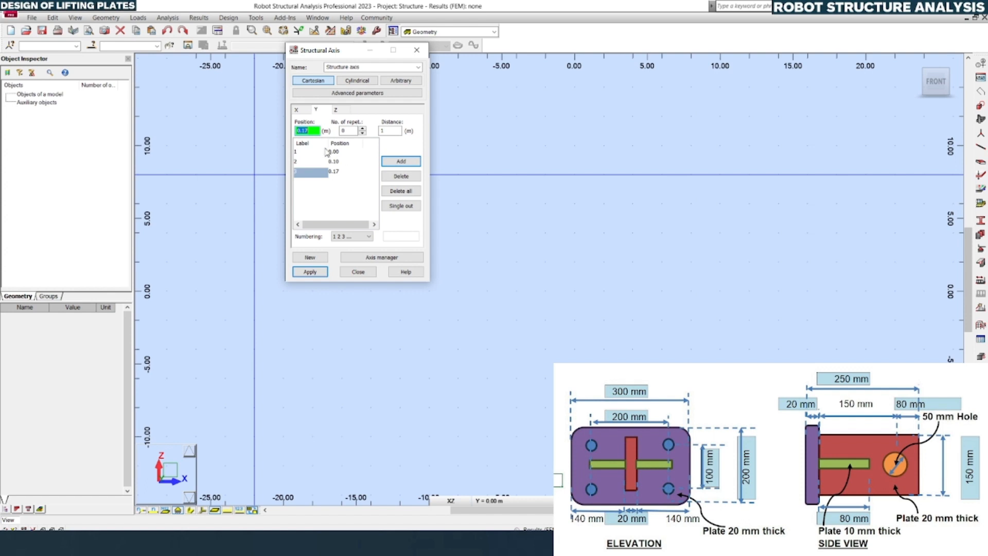
pyautogui.click(306, 130)
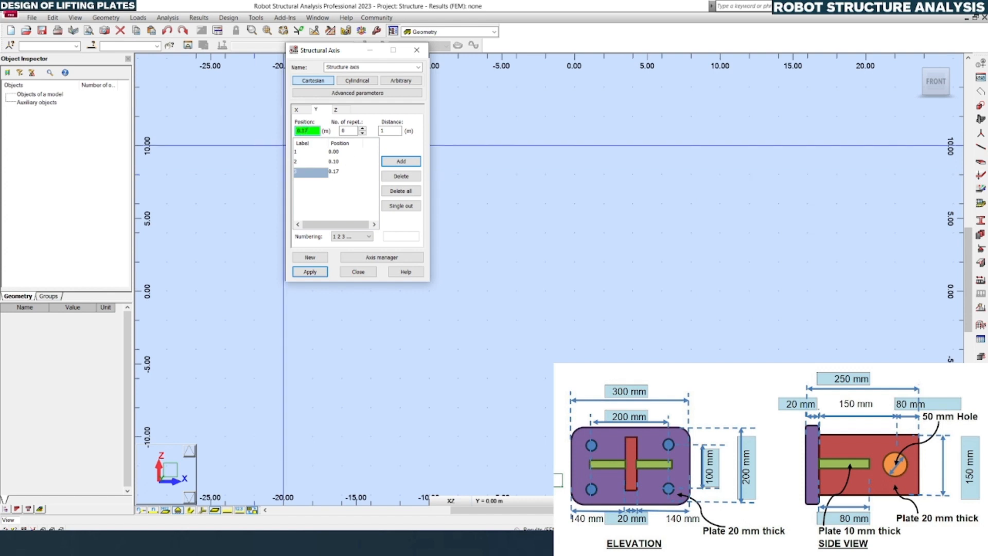
pyautogui.click(309, 131)
pyautogui.moveTo(308, 131); pyautogui.dragTo(303, 131)
pyautogui.write('25')
pyautogui.click(382, 162)
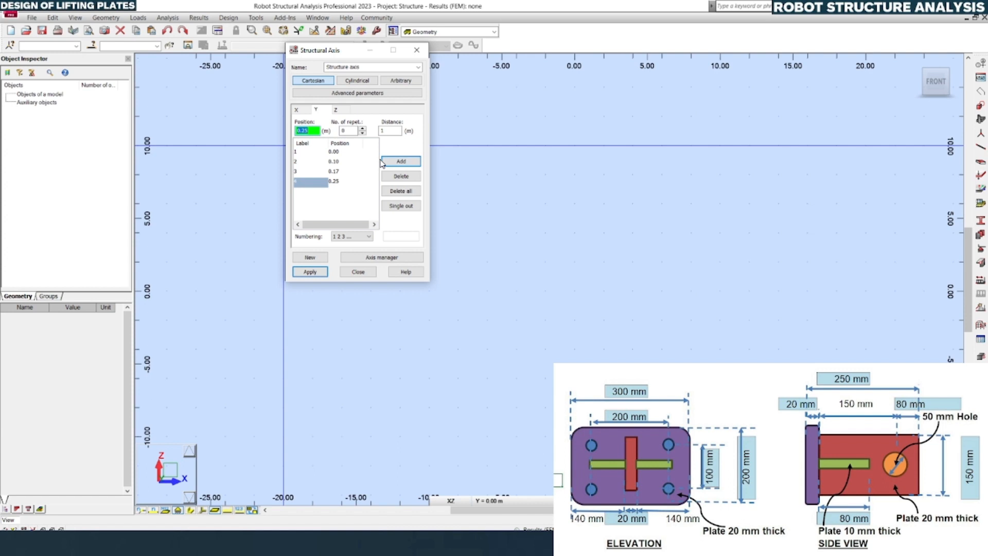
pyautogui.click(309, 271)
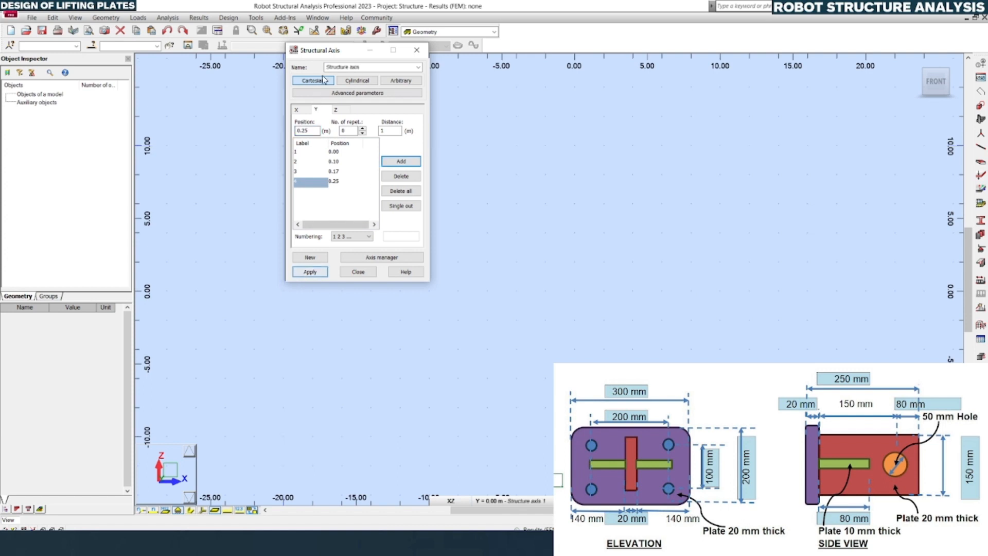
# Add Z axis positions at 0.00 and 0.025 m to the structural axes
pyautogui.click(341, 110)
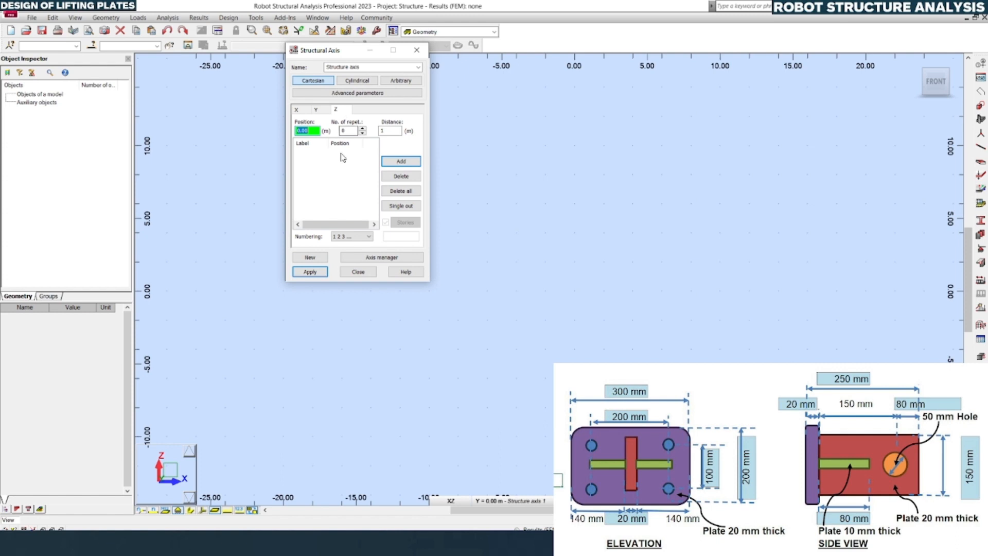
pyautogui.click(391, 162)
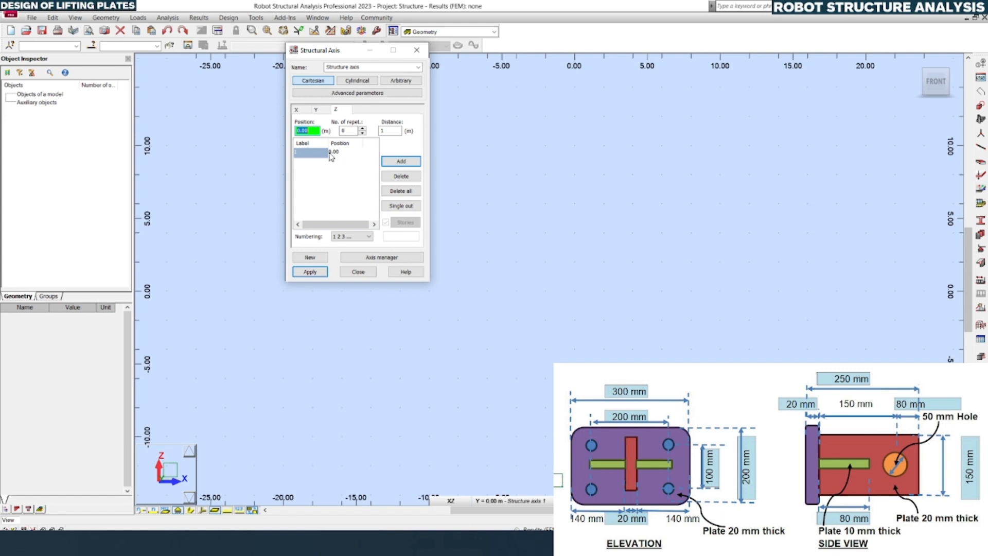
pyautogui.press('Return')
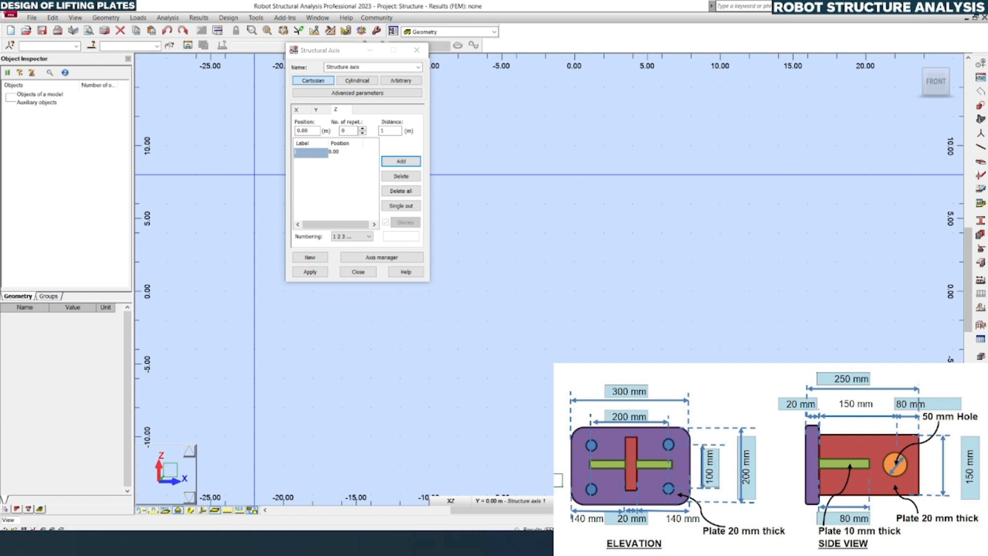
pyautogui.doubleClick(307, 131)
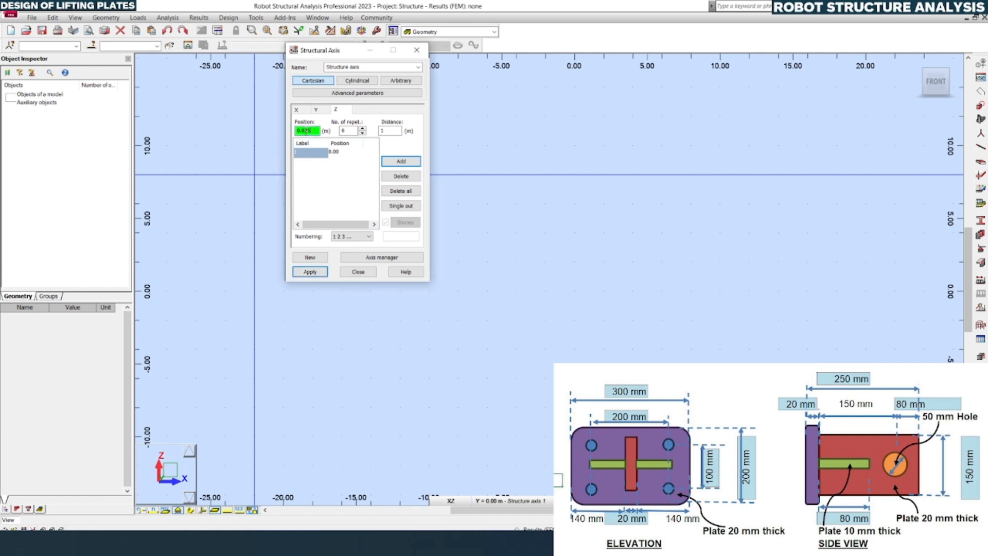
pyautogui.click(401, 162)
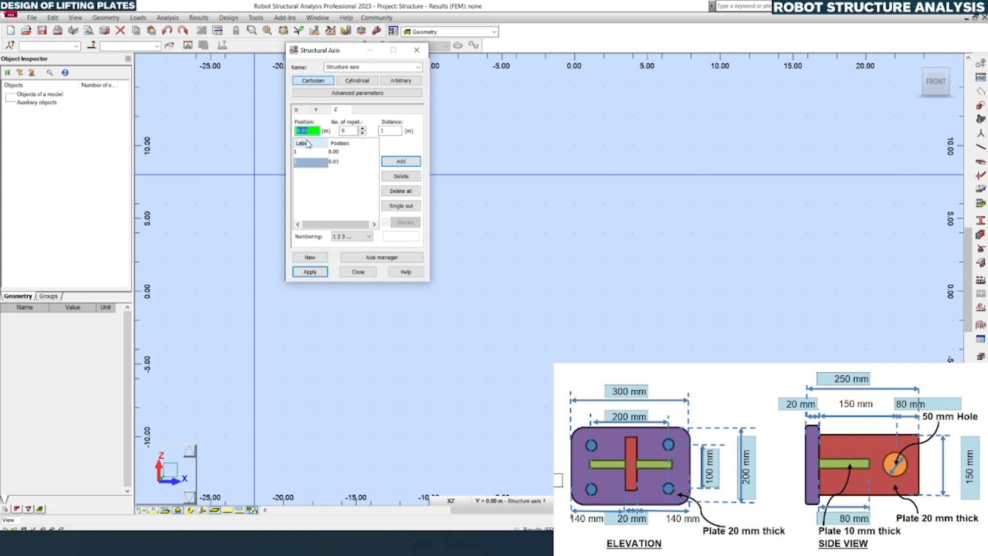
# Add Z axis positions at 0.05 and 0.10 m to the structural axes
pyautogui.click(307, 130)
pyautogui.moveTo(305, 131); pyautogui.dragTo(311, 131)
pyautogui.write('5')
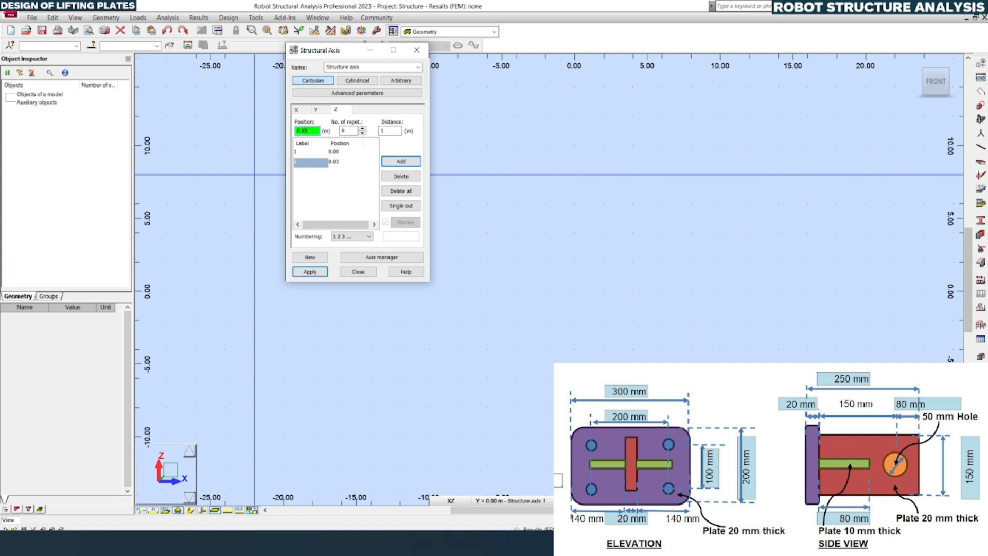
pyautogui.click(385, 162)
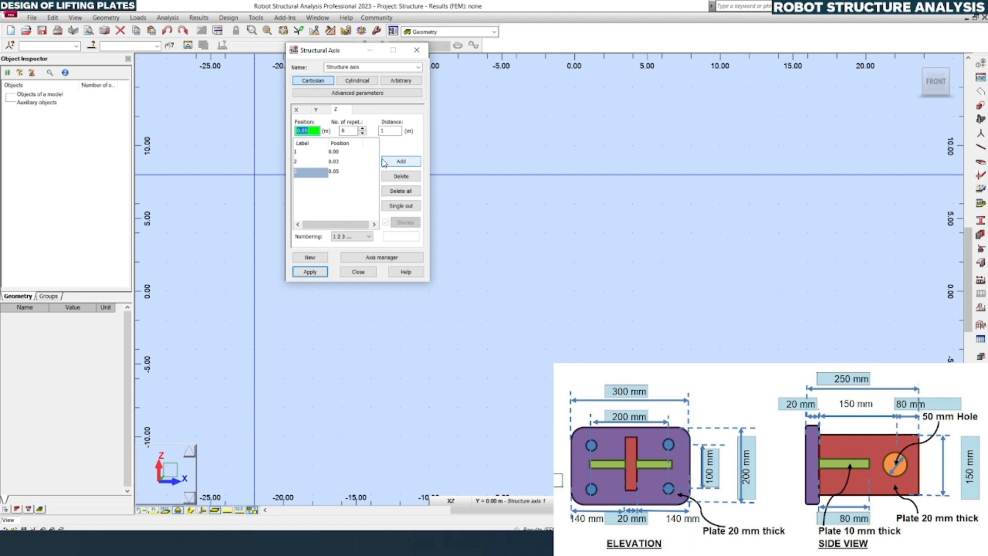
pyautogui.click(306, 131)
pyautogui.doubleClick(303, 130)
pyautogui.write('0.1')
pyautogui.click(392, 163)
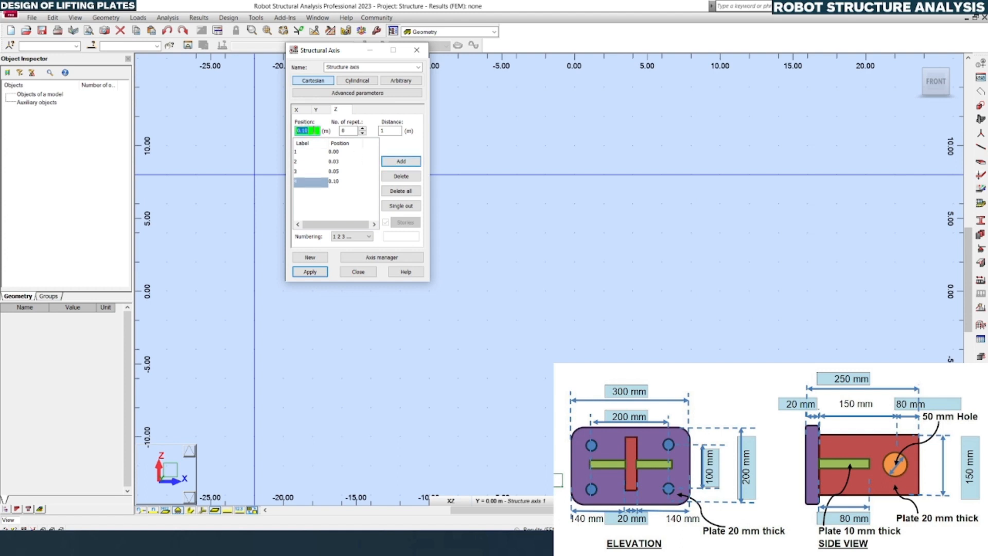
# Add Z axis positions at 0.15 and 0.175 m to the structural axes
pyautogui.click(314, 130)
pyautogui.doubleClick(313, 131)
pyautogui.click(400, 161)
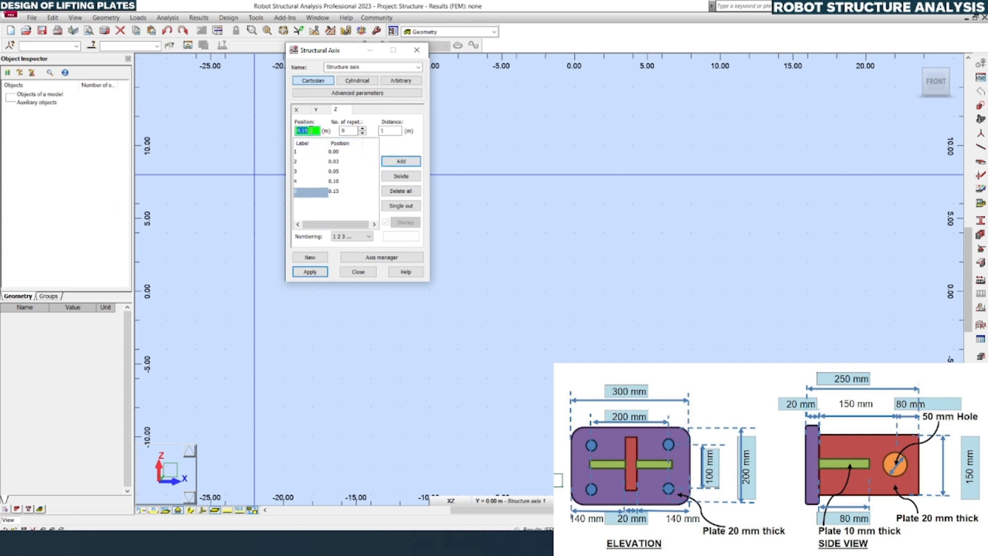
pyautogui.click(311, 129)
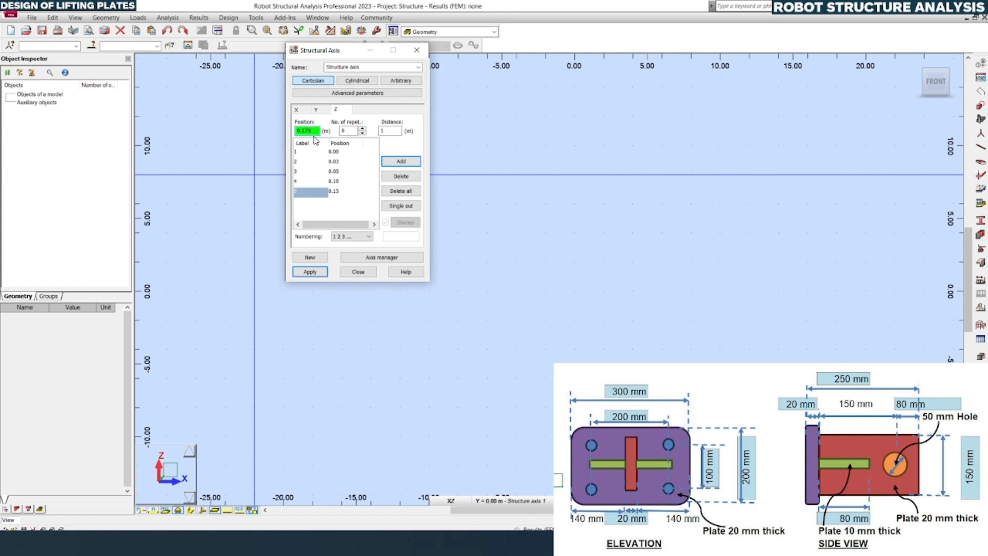
pyautogui.click(387, 163)
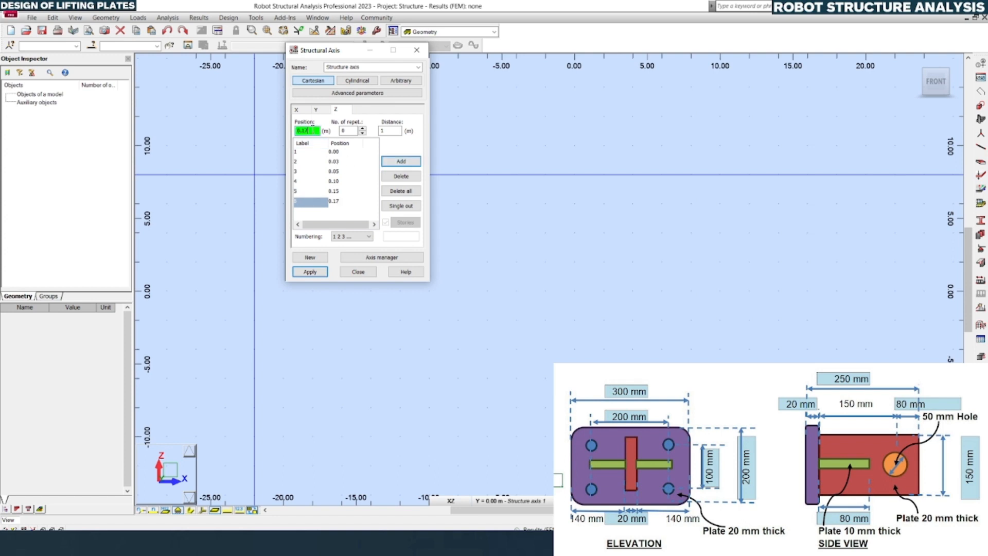
# Add a Z axis position at 0.20 m, apply the structural axes and close their definition
pyautogui.doubleClick(304, 129)
pyautogui.write('0.2')
pyautogui.click(400, 161)
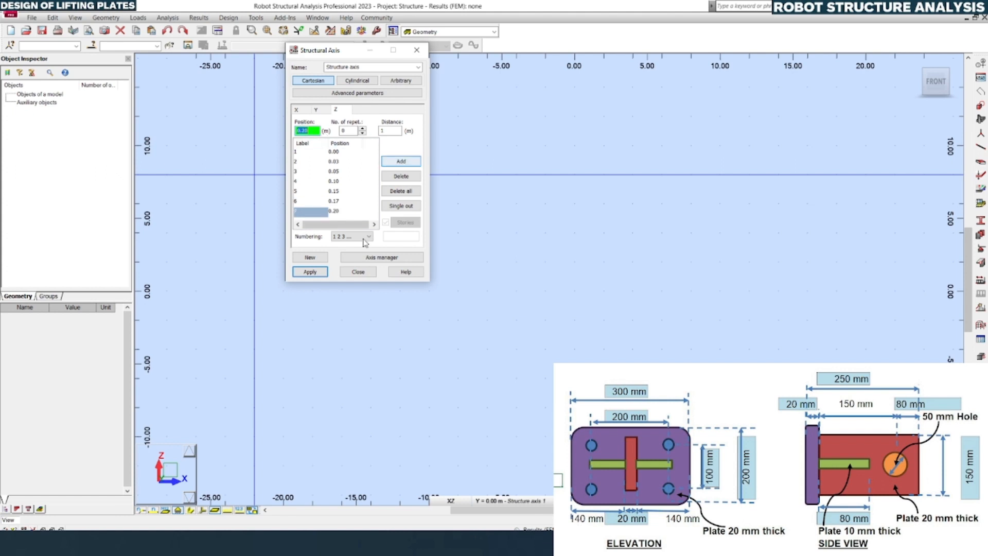
pyautogui.click(310, 272)
pyautogui.click(358, 272)
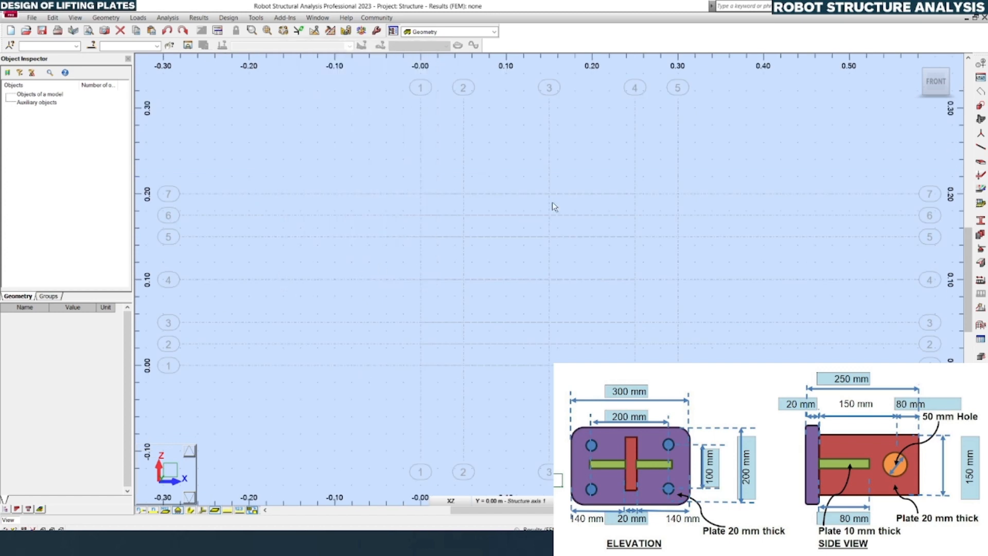
# Show the structural axes in a 3D view and start defining a wall
pyautogui.click(917, 62)
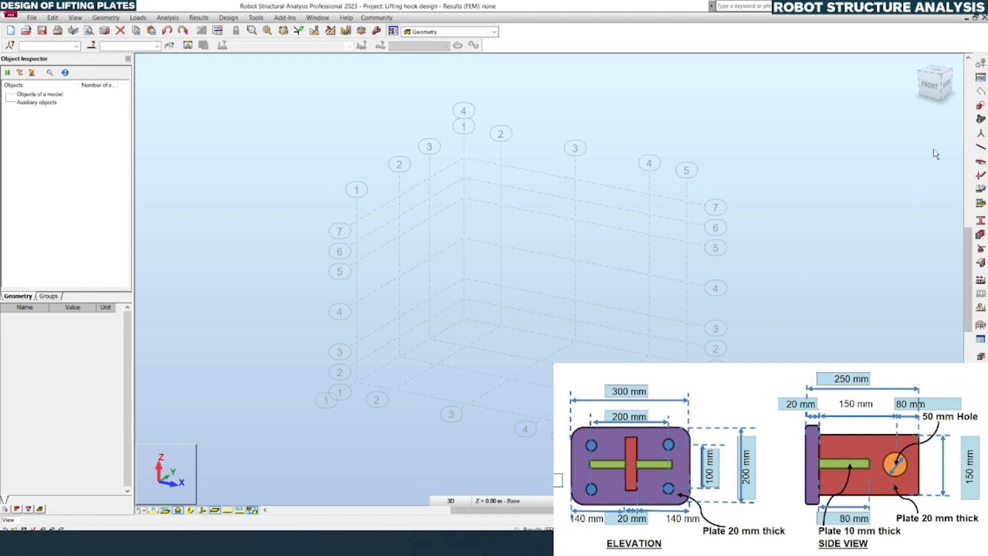
pyautogui.click(980, 121)
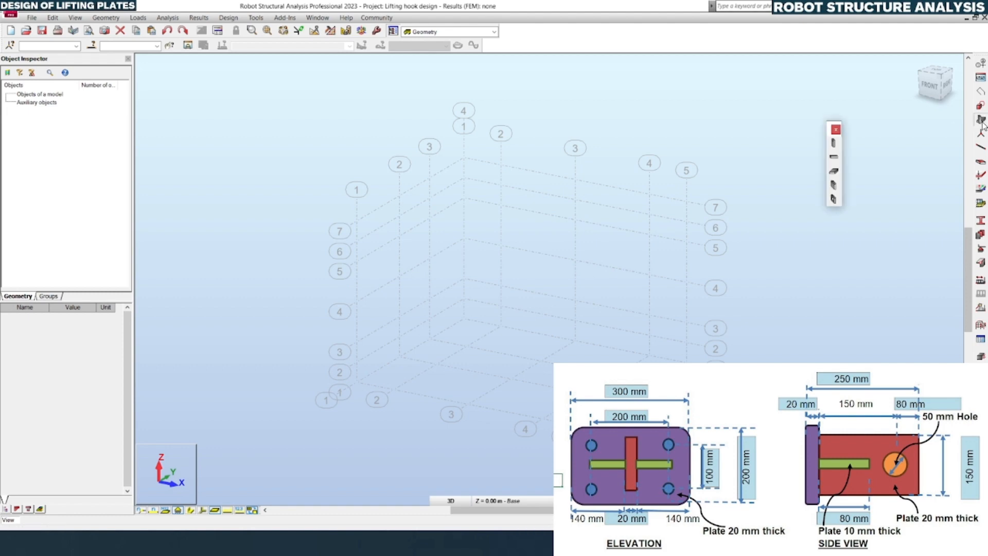
pyautogui.click(833, 184)
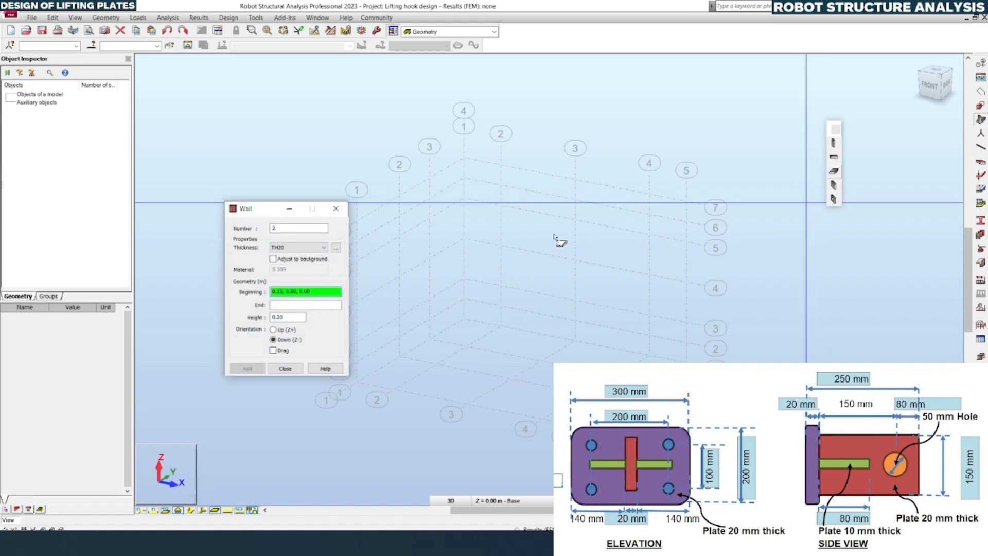
# Create a constant 20 mm thickness labelled 20mmPlate in S 355 with a crimson color for the wall
pyautogui.click(335, 247)
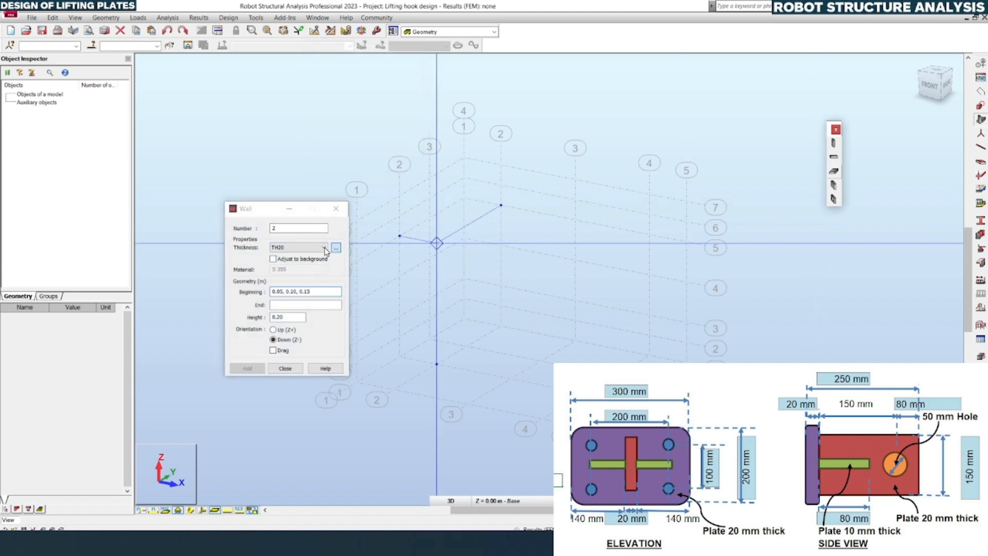
pyautogui.click(135, 257)
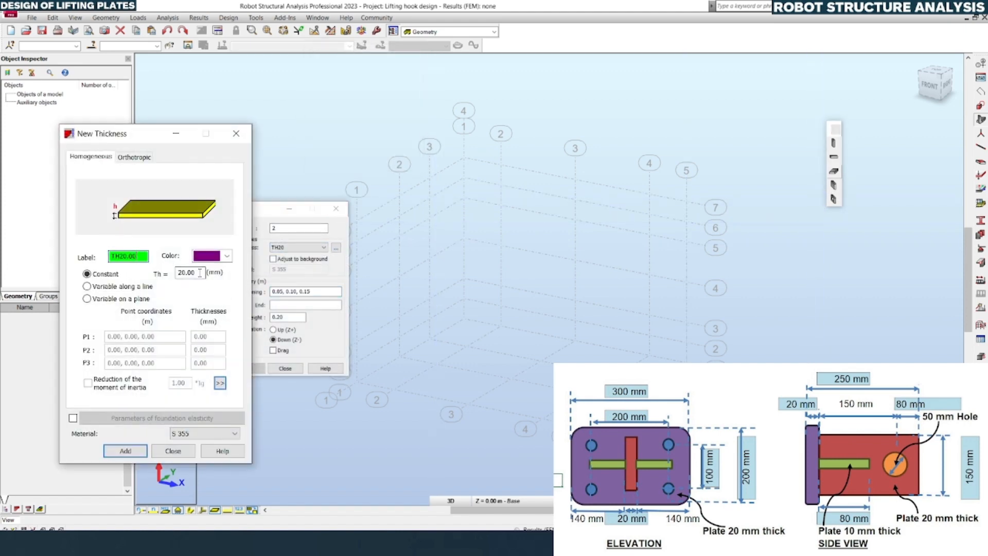
pyautogui.moveTo(202, 272); pyautogui.dragTo(174, 273)
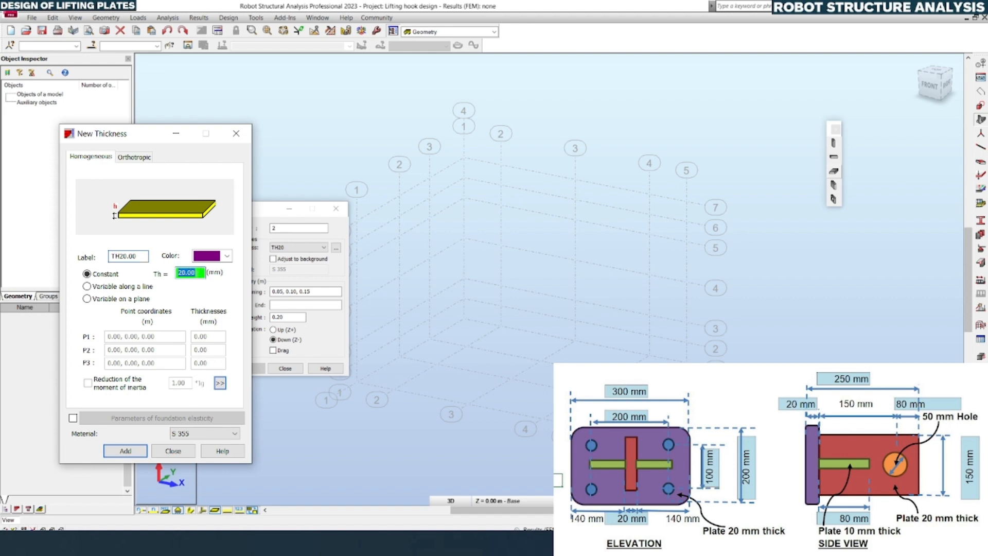
pyautogui.click(228, 256)
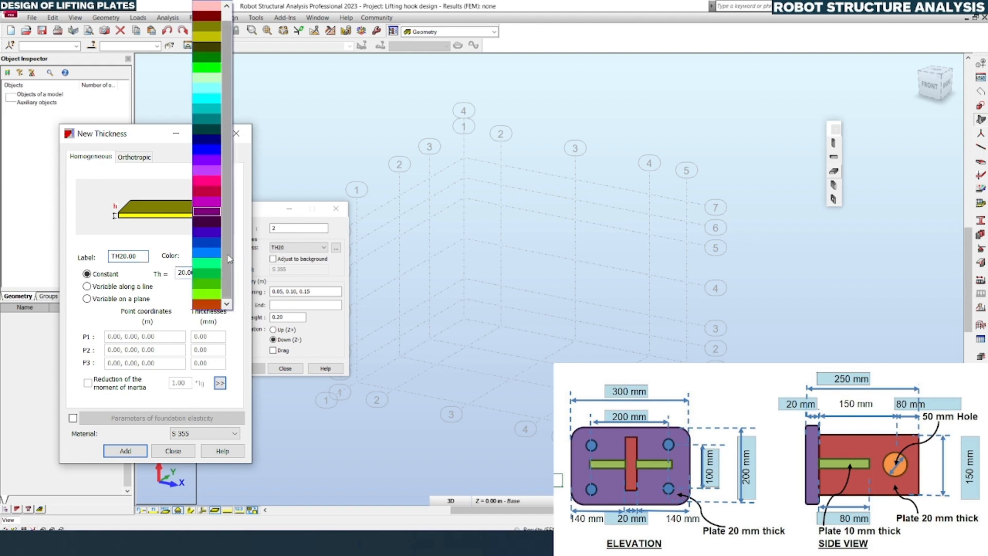
pyautogui.click(204, 193)
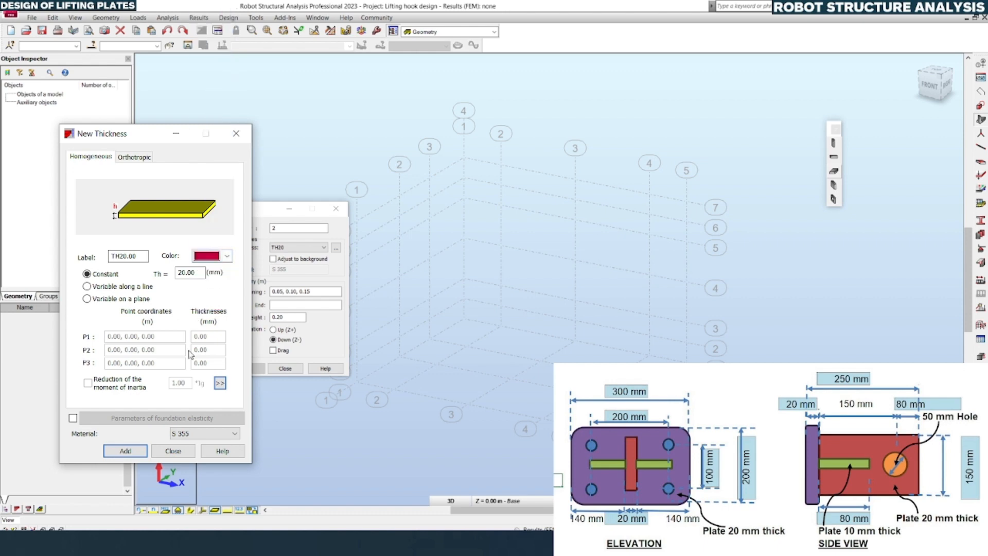
pyautogui.click(189, 437)
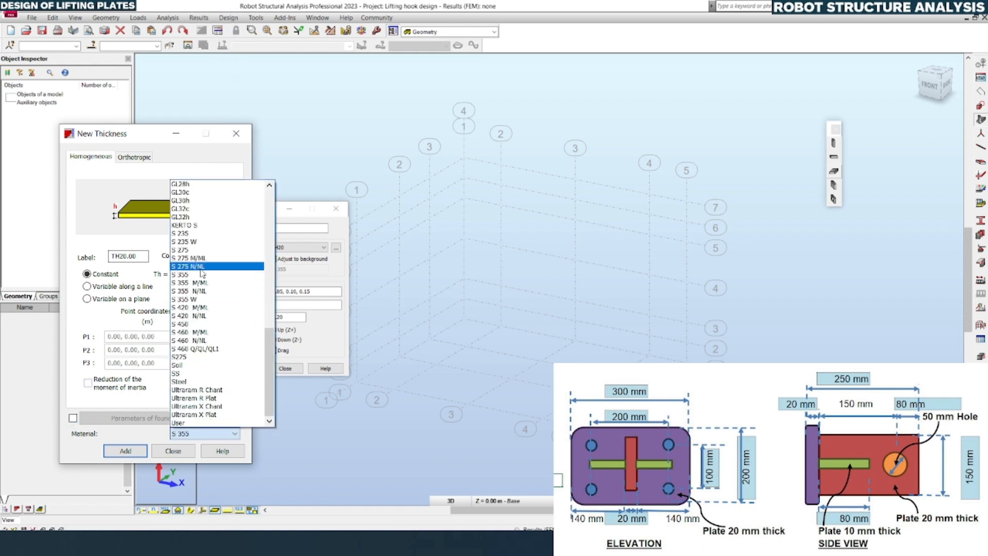
pyautogui.click(196, 275)
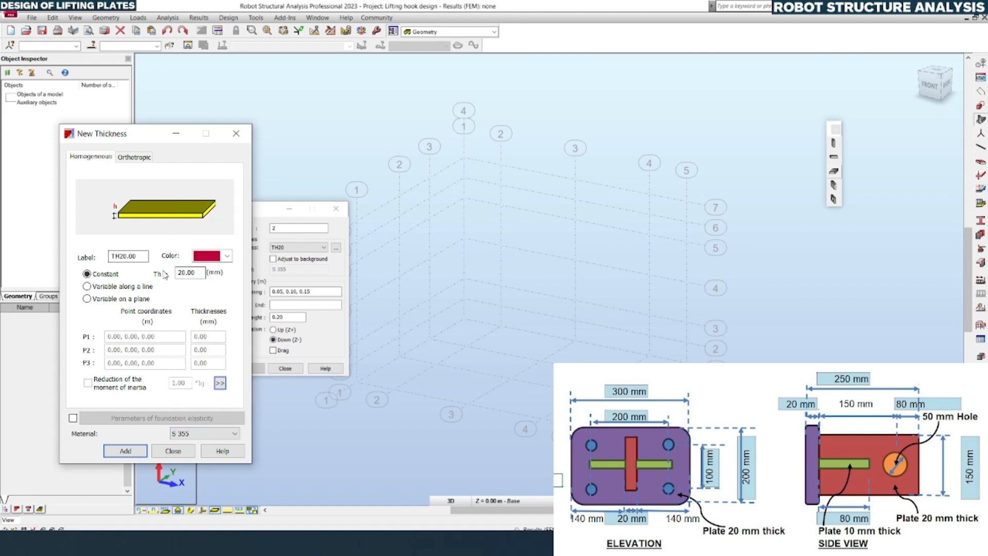
pyautogui.moveTo(144, 257); pyautogui.dragTo(101, 250)
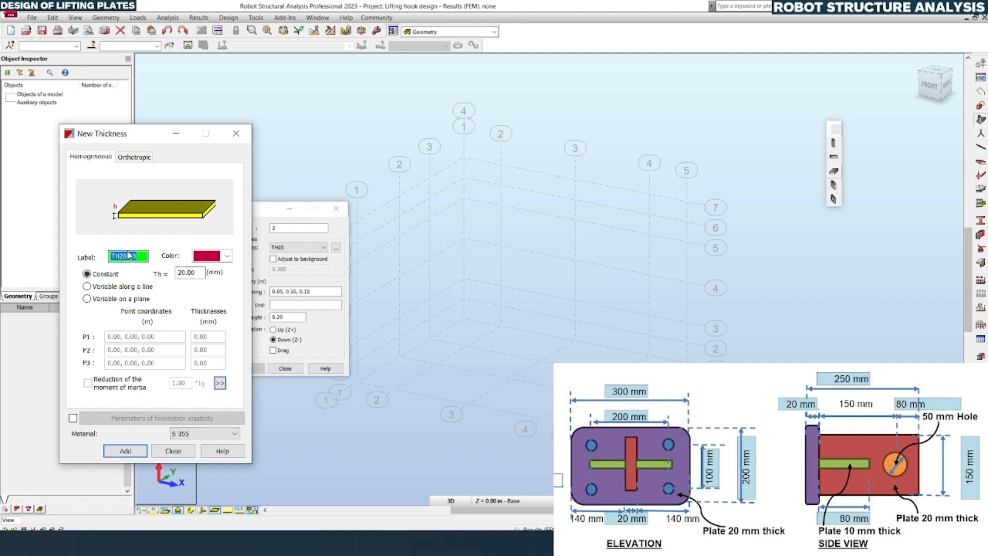
pyautogui.write('20mmPlate')
pyautogui.click(126, 452)
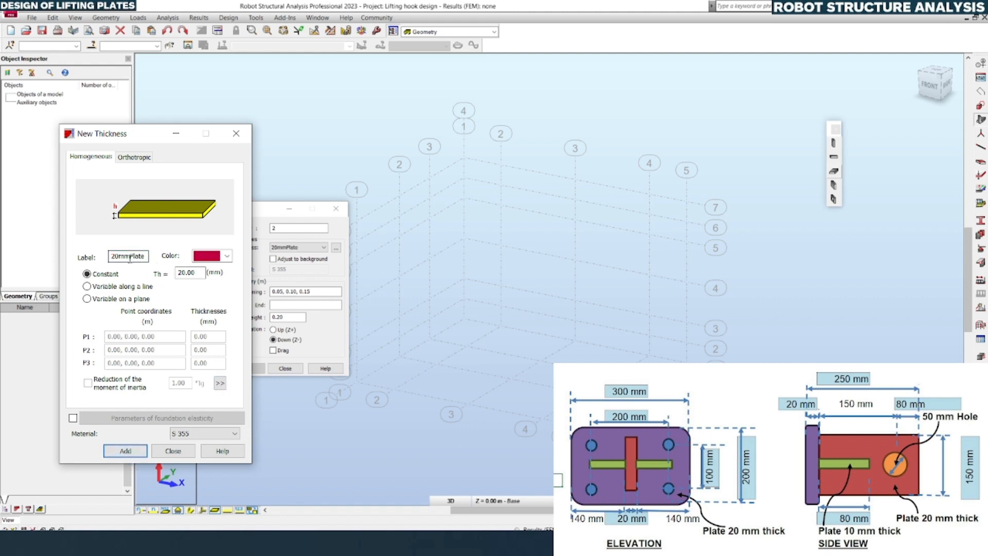
# Create a second constant thickness of 10 mm labelled 10mmPlate with a blue color and close the thickness definition
pyautogui.moveTo(121, 255); pyautogui.dragTo(110, 255)
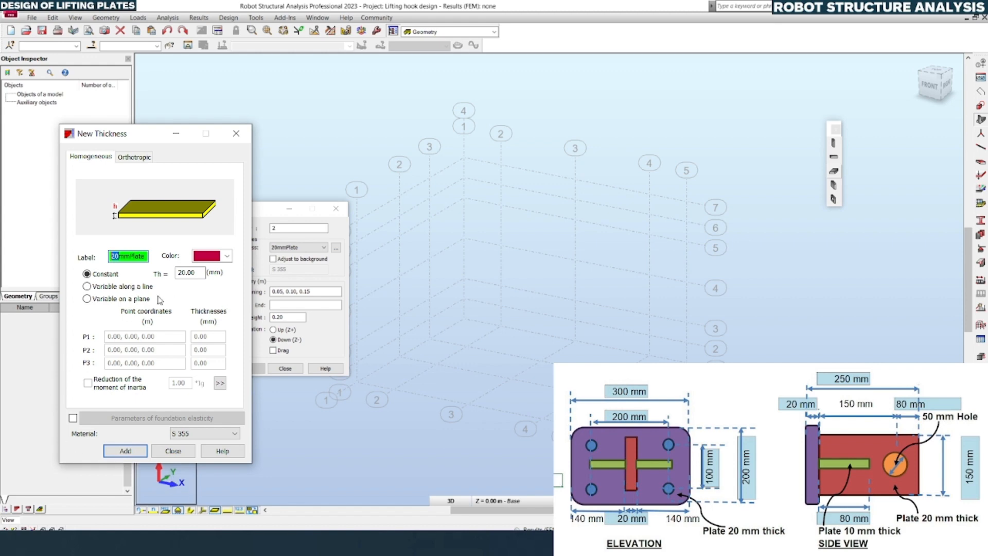
pyautogui.write('10')
pyautogui.moveTo(176, 273); pyautogui.dragTo(187, 272)
pyautogui.write('1')
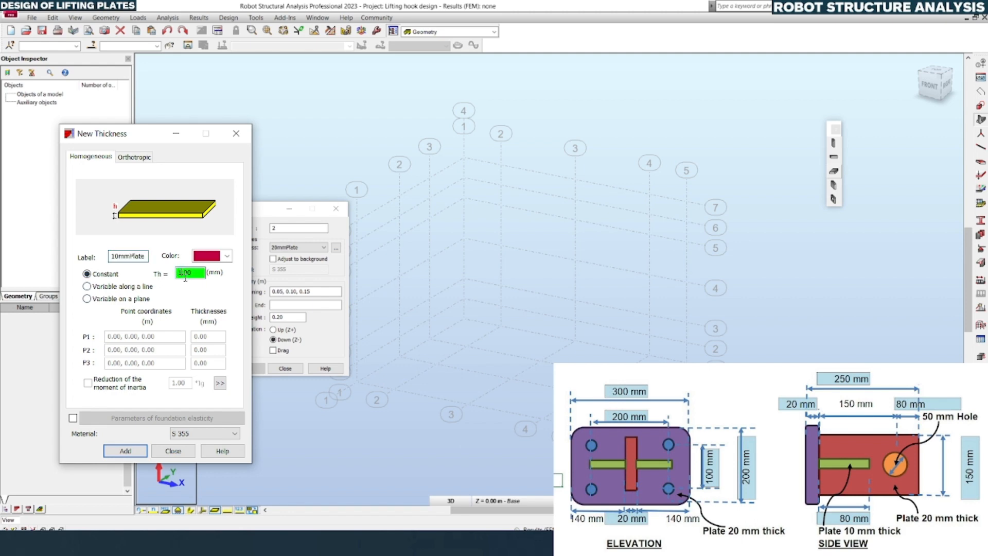
pyautogui.click(222, 255)
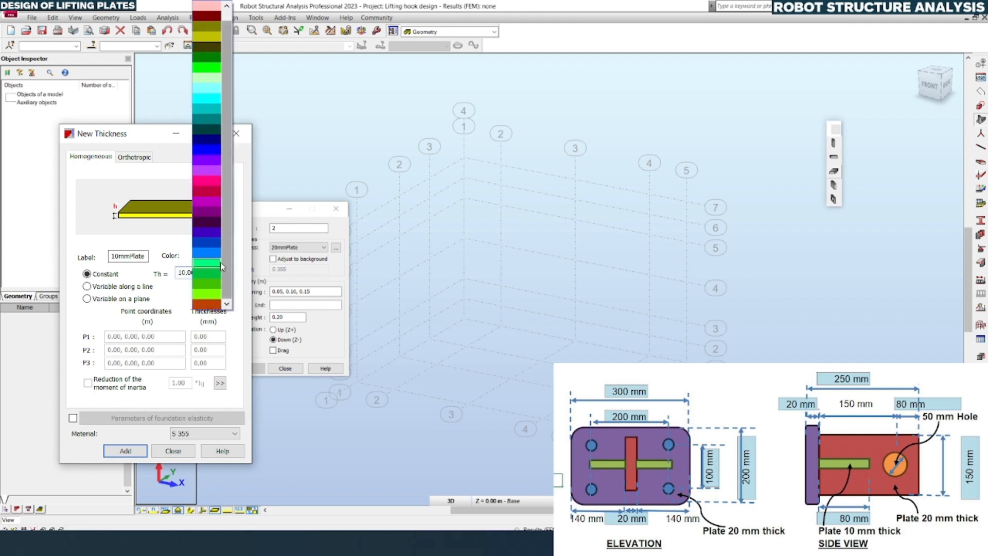
pyautogui.click(213, 254)
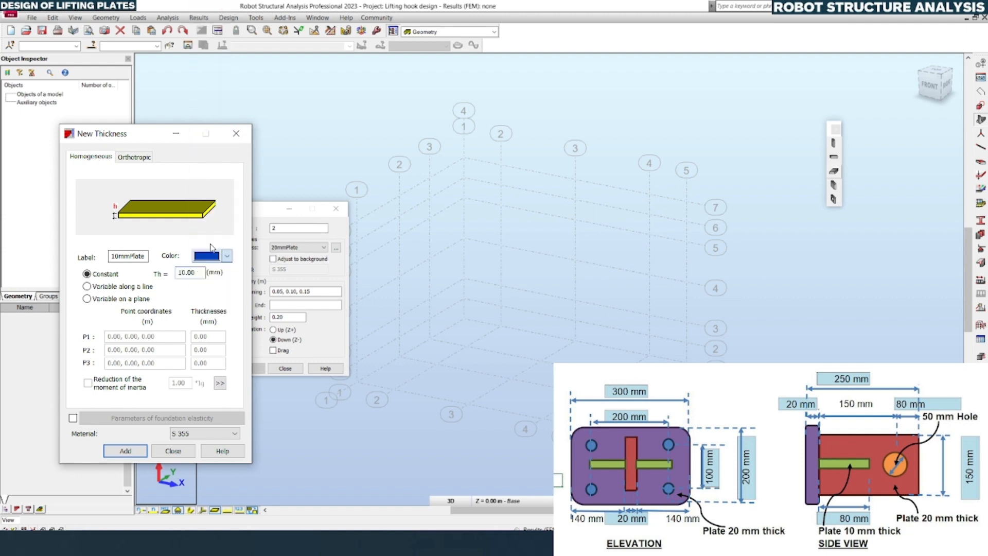
pyautogui.click(126, 451)
pyautogui.click(173, 451)
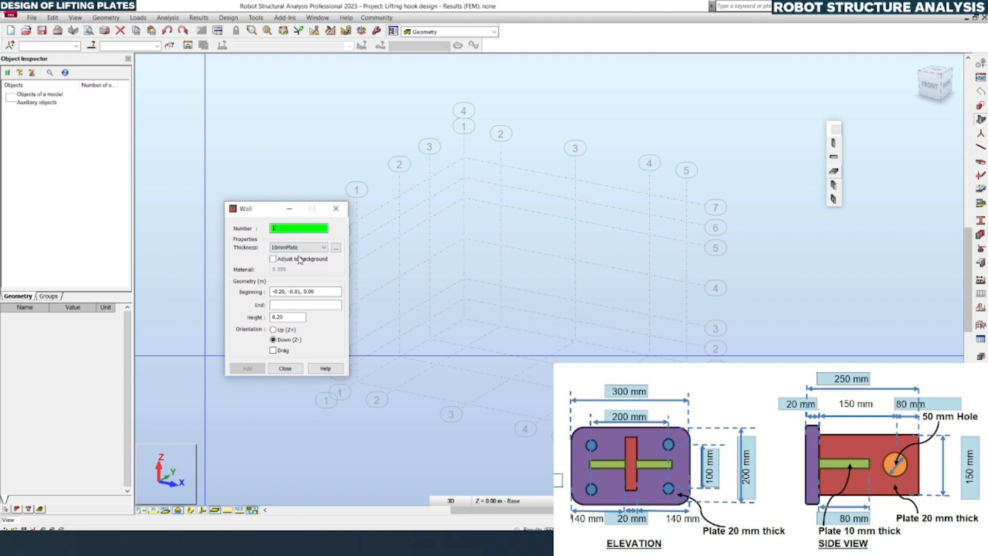
# Assign the 20mmPlate thickness to the wall and open its beginning coordinates for editing
pyautogui.click(309, 247)
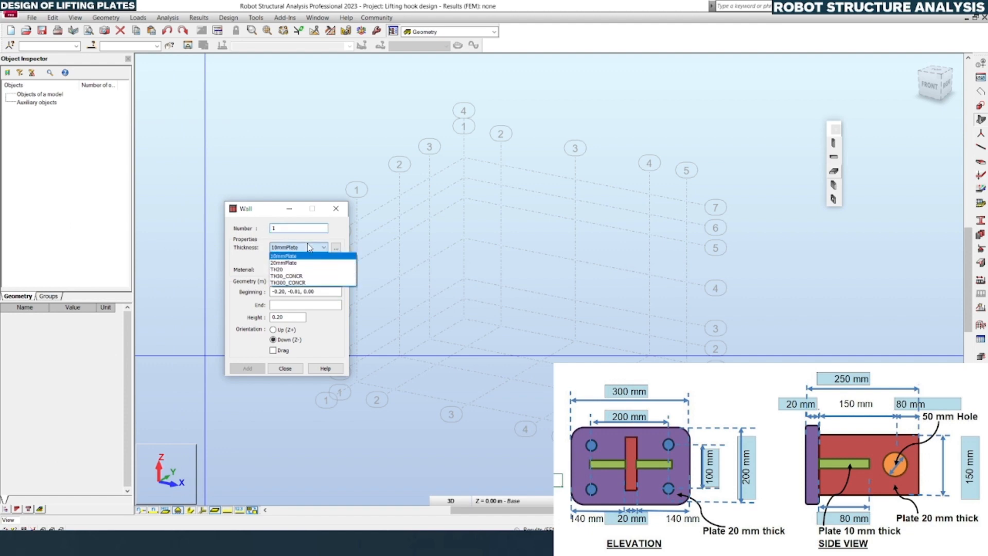
pyautogui.click(286, 262)
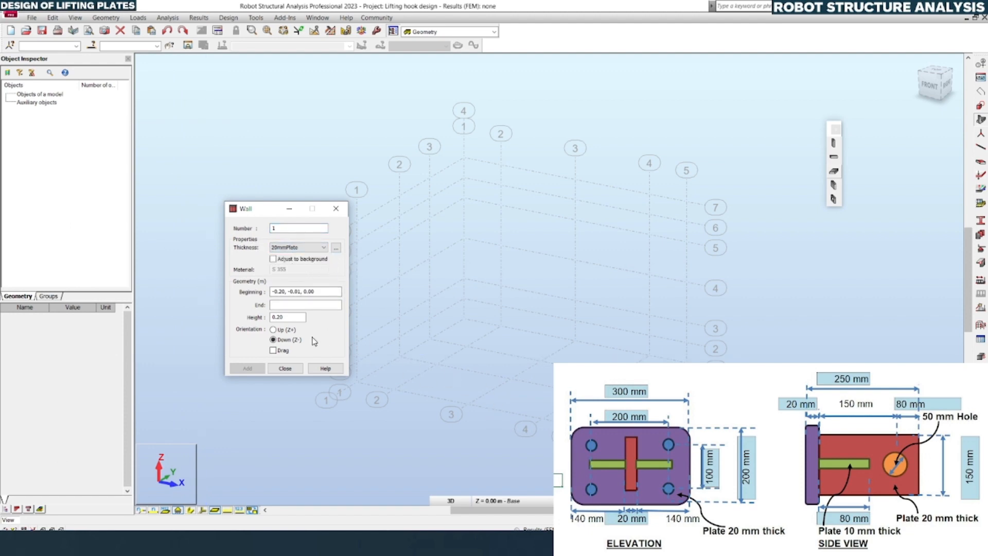
pyautogui.click(290, 249)
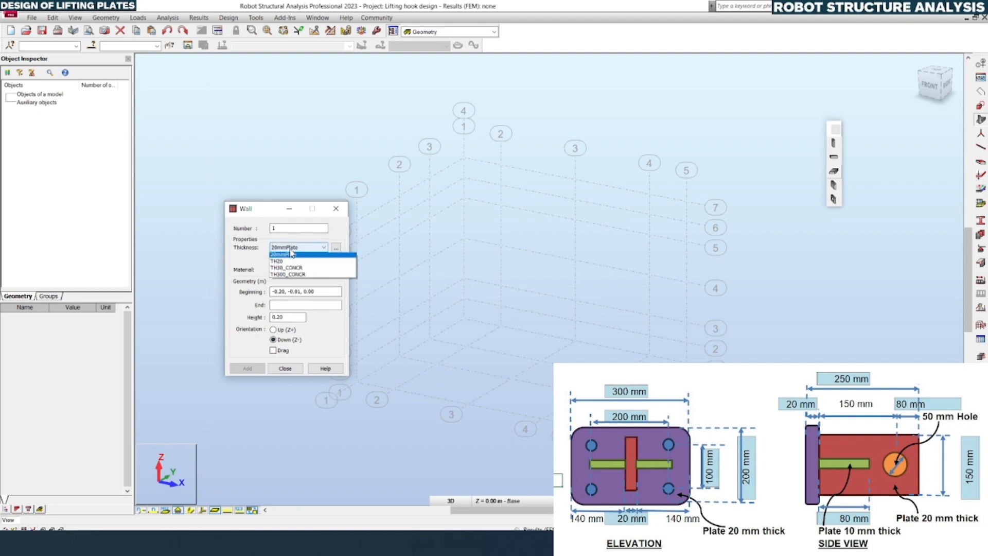
pyautogui.click(291, 249)
pyautogui.click(290, 249)
pyautogui.click(290, 249)
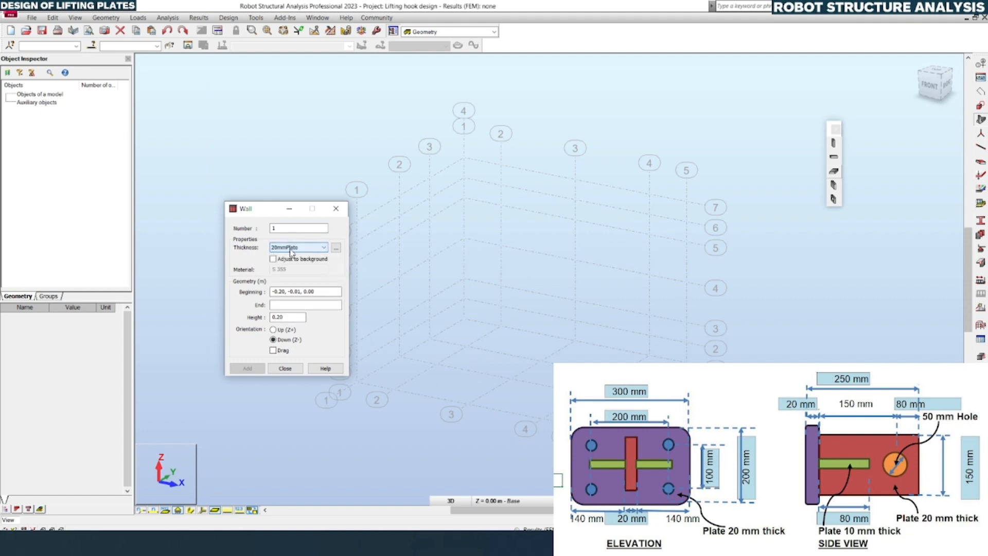
pyautogui.click(320, 292)
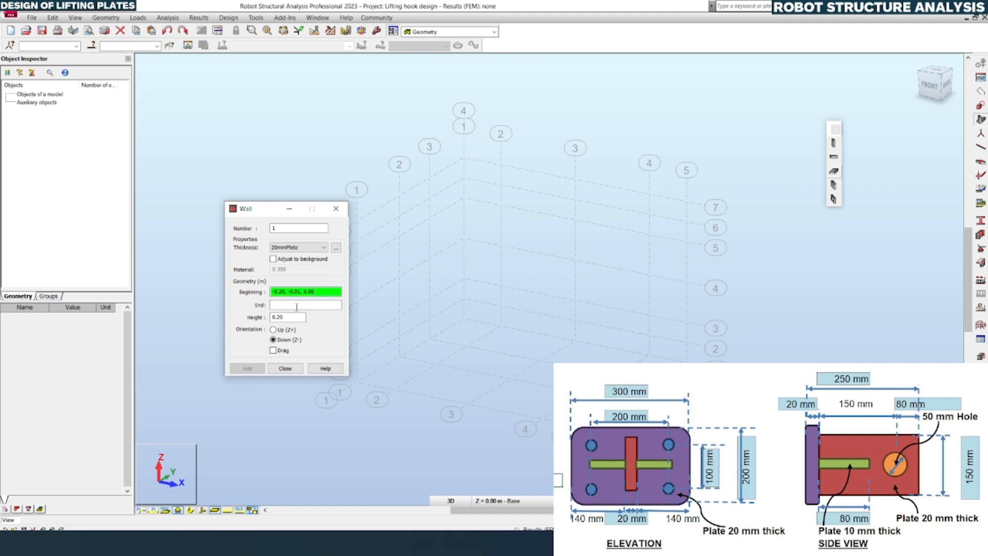
# Add the back plate as an upward 20mmPlate wall 0.20 m high from 0.00, 0.25, 0.00 to 0.30, 0.25, 0.00
pyautogui.click(281, 317)
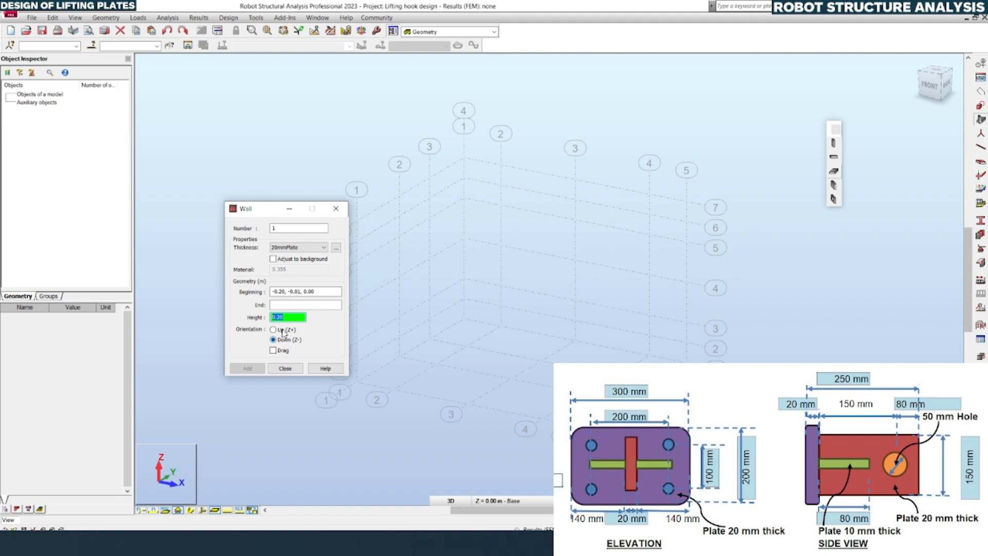
pyautogui.click(282, 331)
pyautogui.click(318, 292)
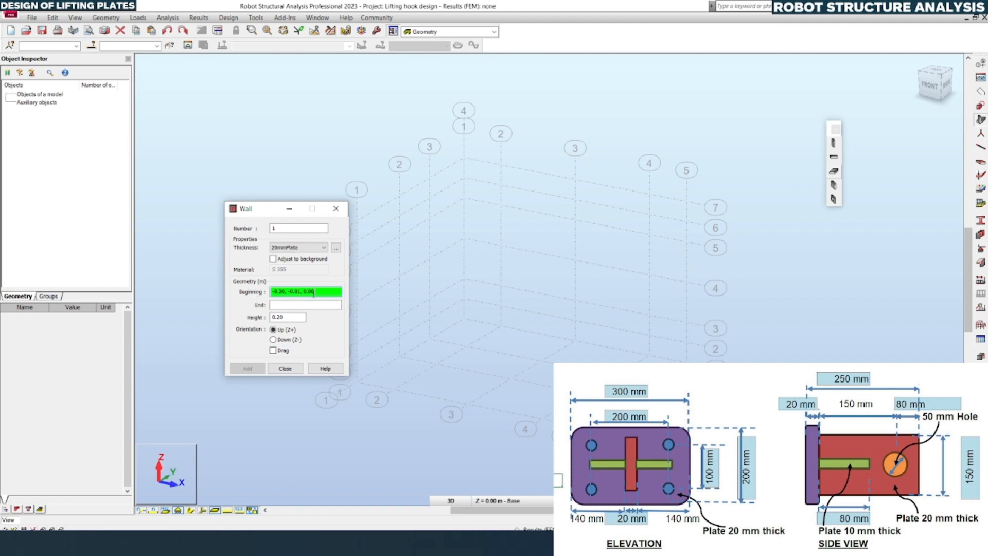
pyautogui.moveTo(316, 292); pyautogui.dragTo(228, 284)
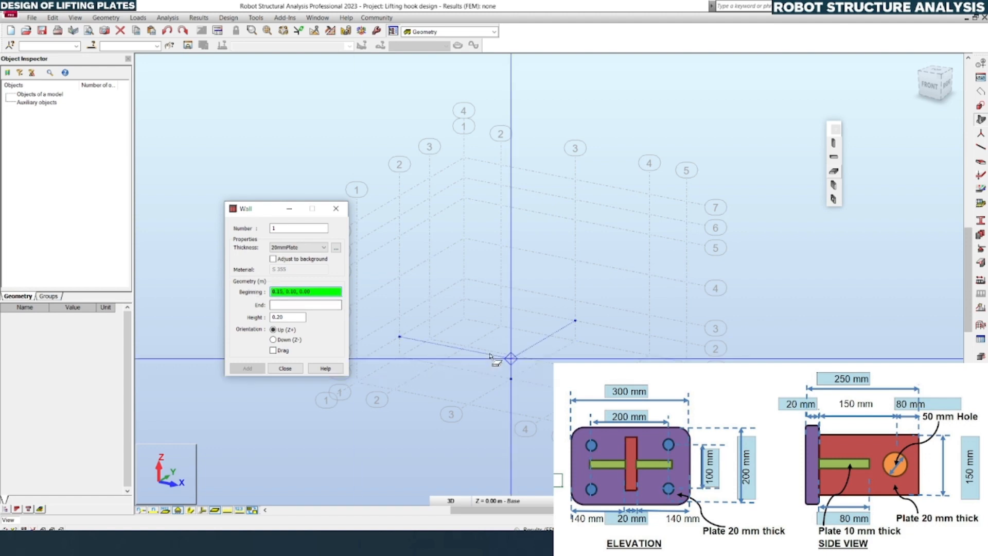
pyautogui.click(463, 319)
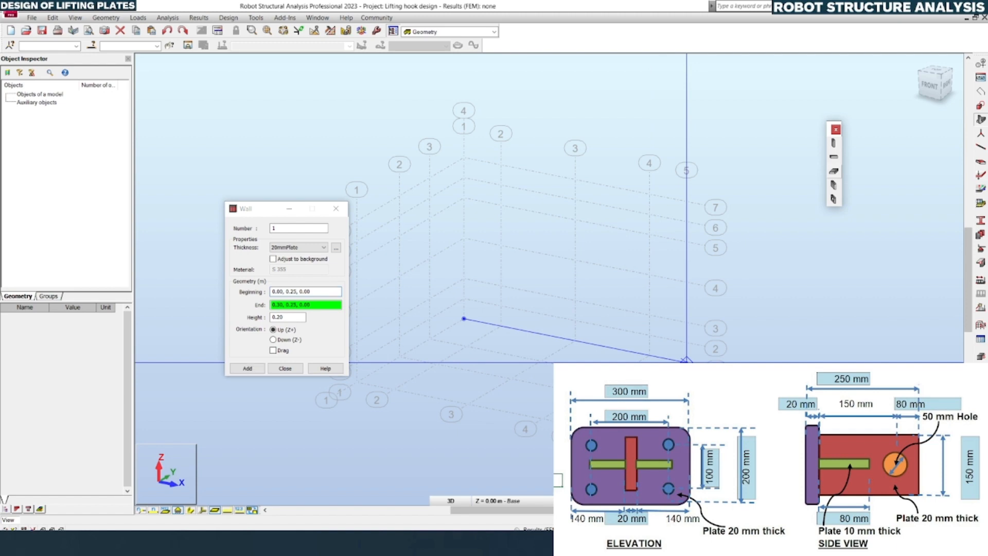
pyautogui.click(686, 360)
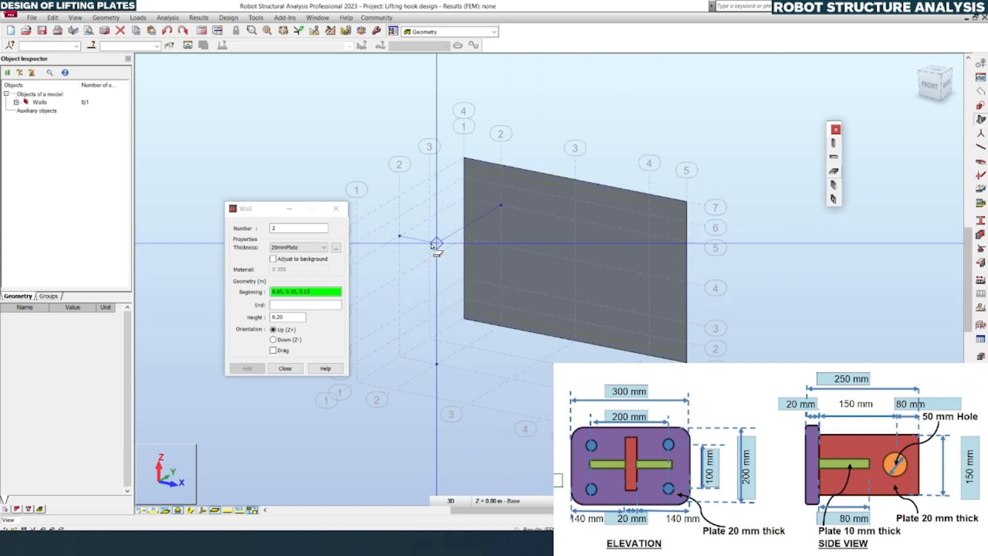
pyautogui.moveTo(494, 307); pyautogui.dragTo(551, 283, button='middle')
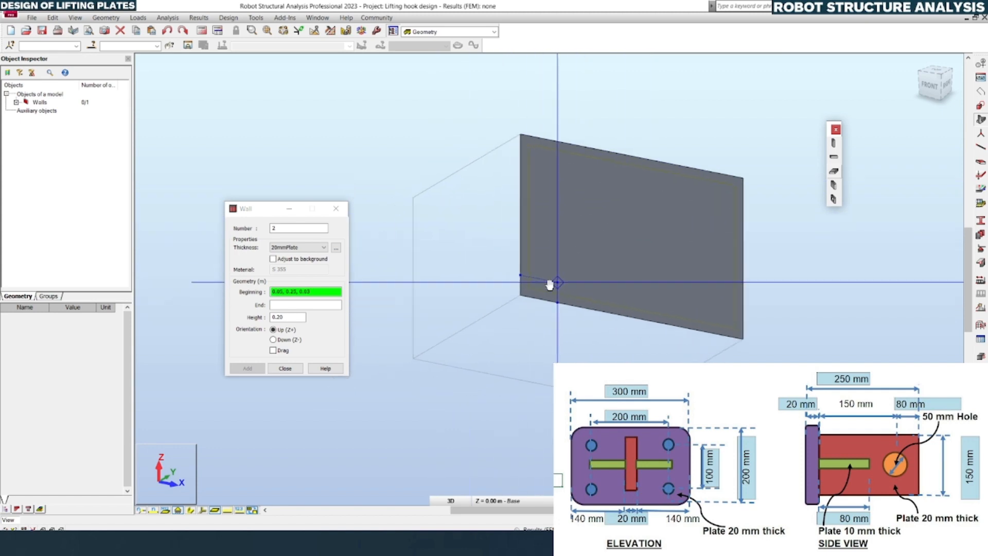
pyautogui.click(337, 209)
# Add a perpendicular 20mmPlate wall 0.15 m high, oriented downward, from 0.15, 0.25, 0.17 to 0.15, 0.00, 0.17, and close the wall definition
pyautogui.moveTo(459, 361); pyautogui.dragTo(403, 391, button='middle')
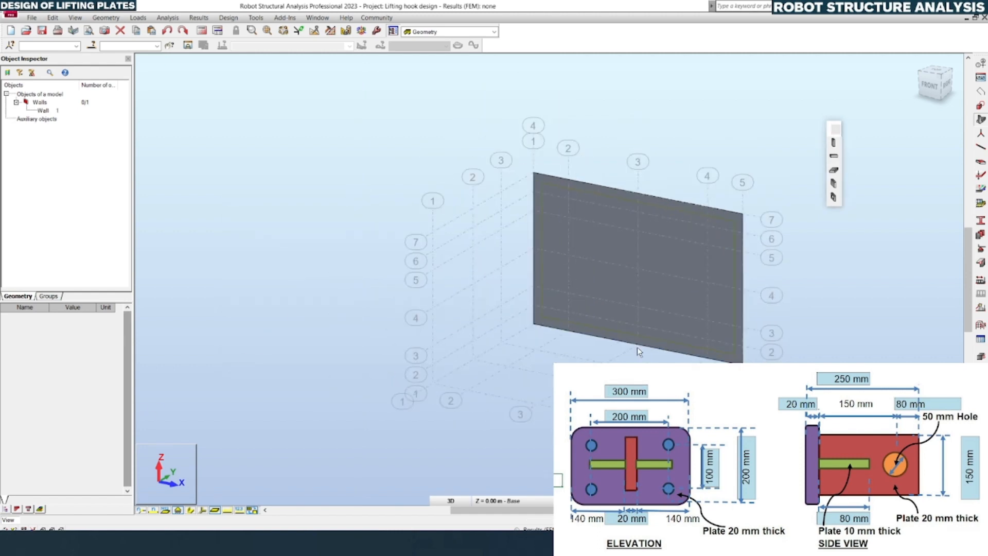
pyautogui.click(833, 187)
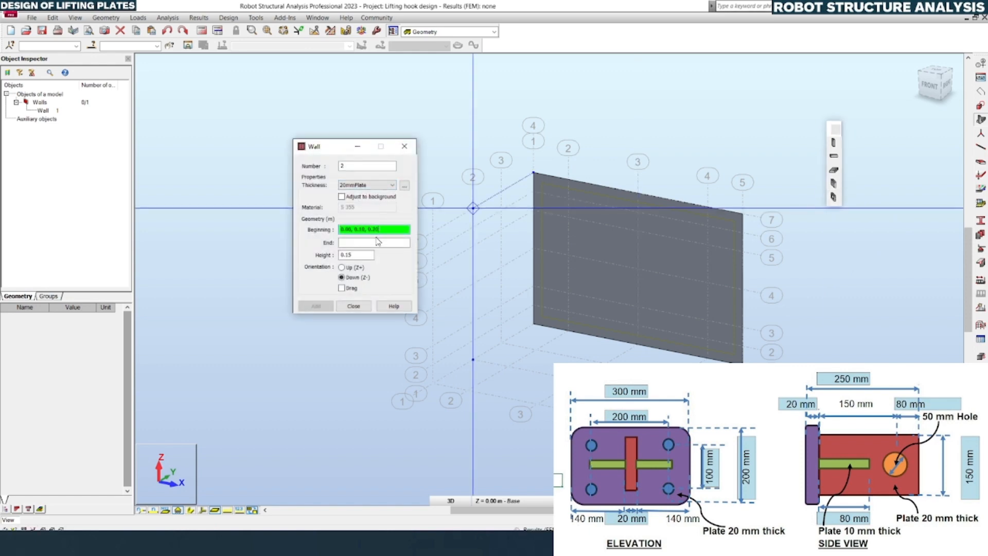
pyautogui.click(361, 255)
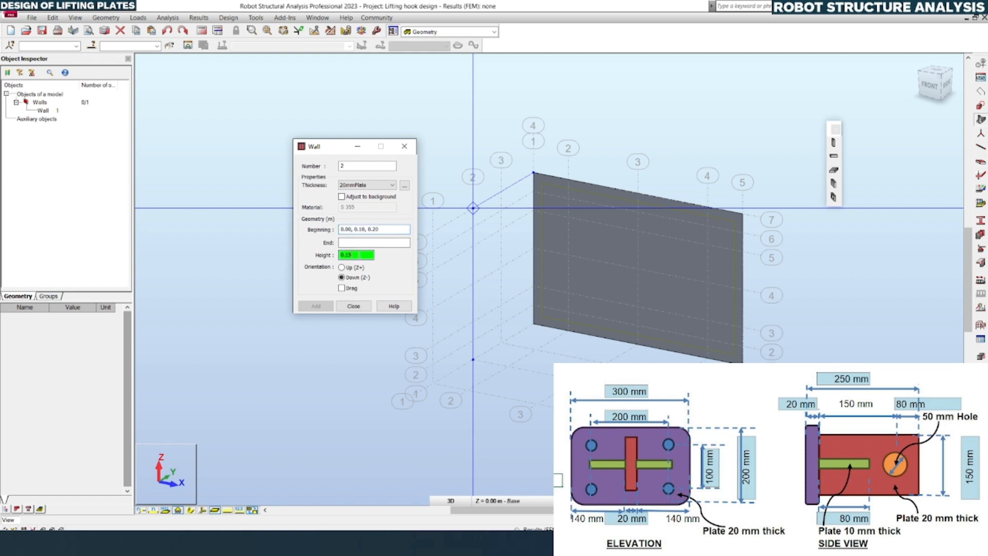
pyautogui.click(358, 255)
pyautogui.click(357, 280)
pyautogui.moveTo(536, 332); pyautogui.dragTo(597, 333, button='middle')
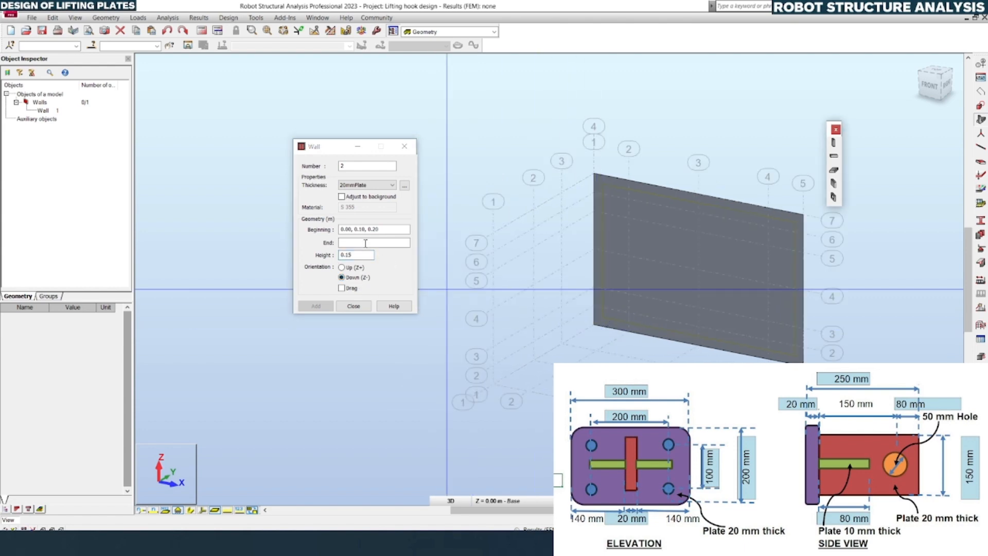
pyautogui.click(384, 229)
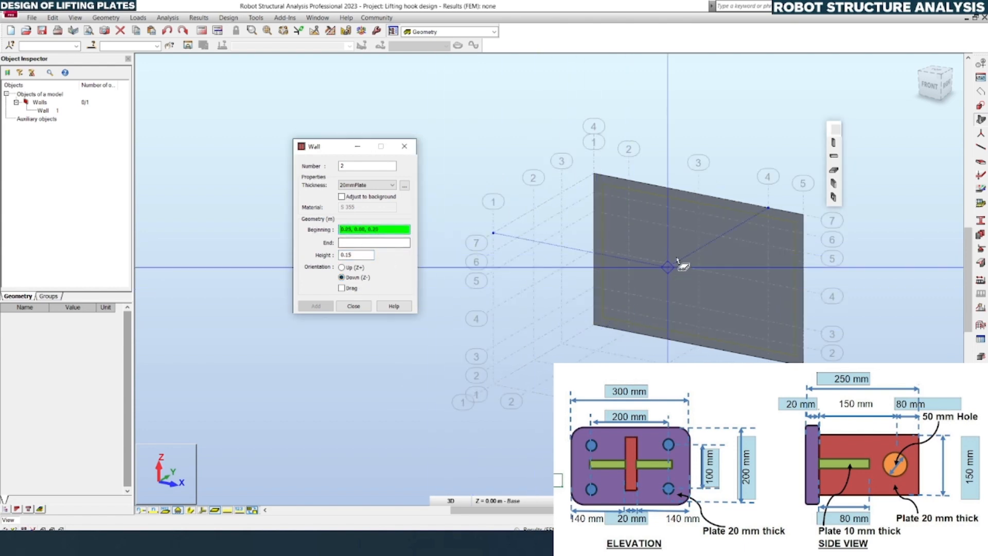
pyautogui.click(698, 213)
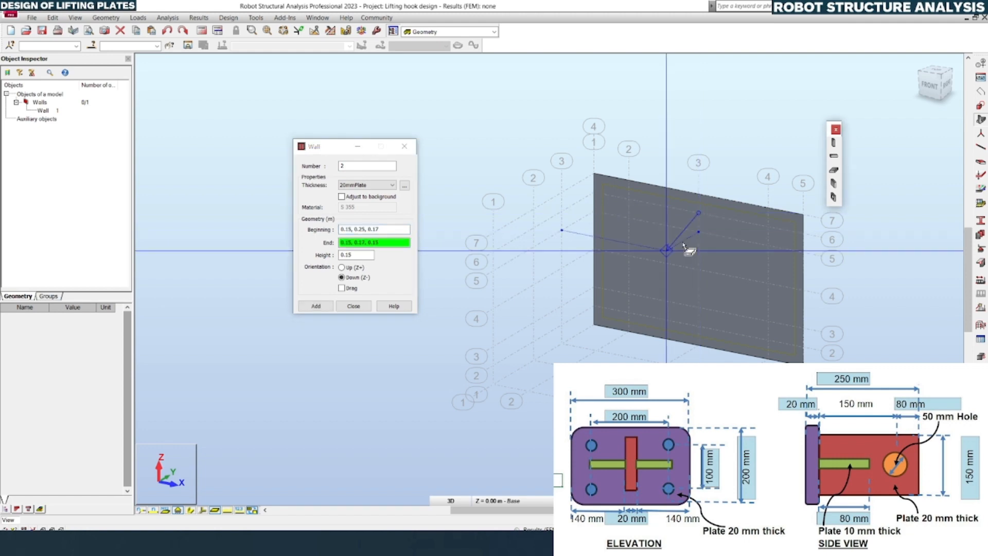
pyautogui.click(599, 273)
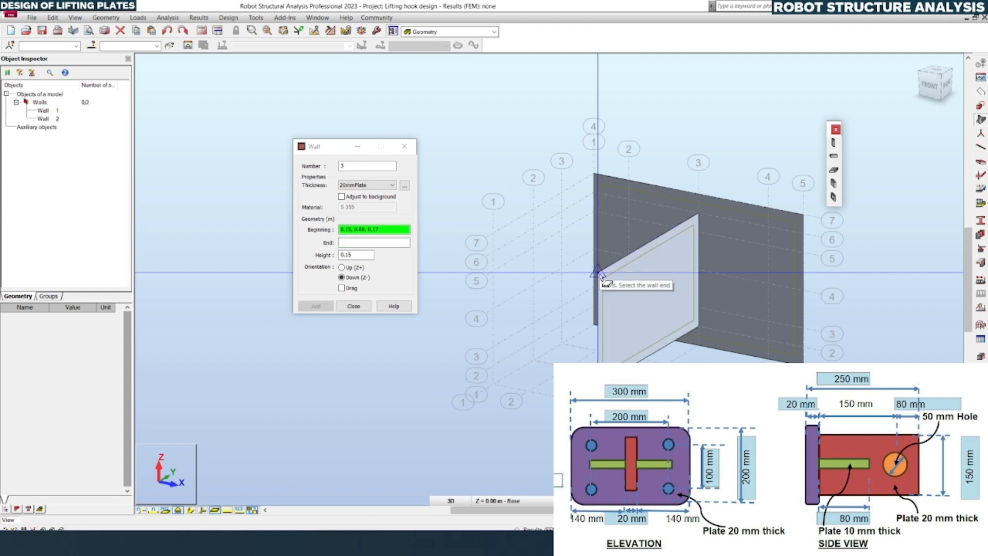
pyautogui.click(354, 309)
pyautogui.click(354, 308)
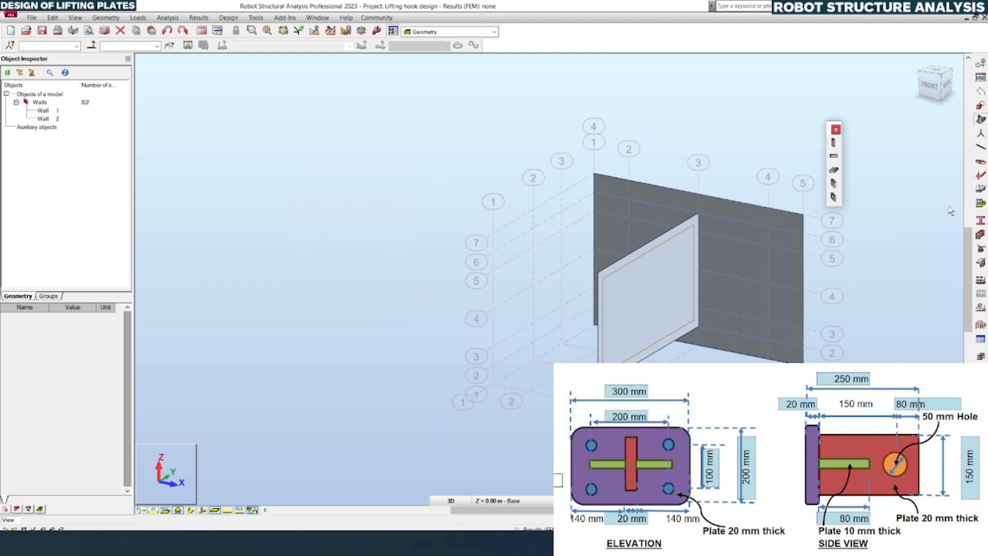
# Add a rectangular 10mmPlate shell floor through points 0.15, 0.25, 0.10; 0.25, 0.25, 0.10; and 0.25, 0.17, 0.10
pyautogui.click(928, 88)
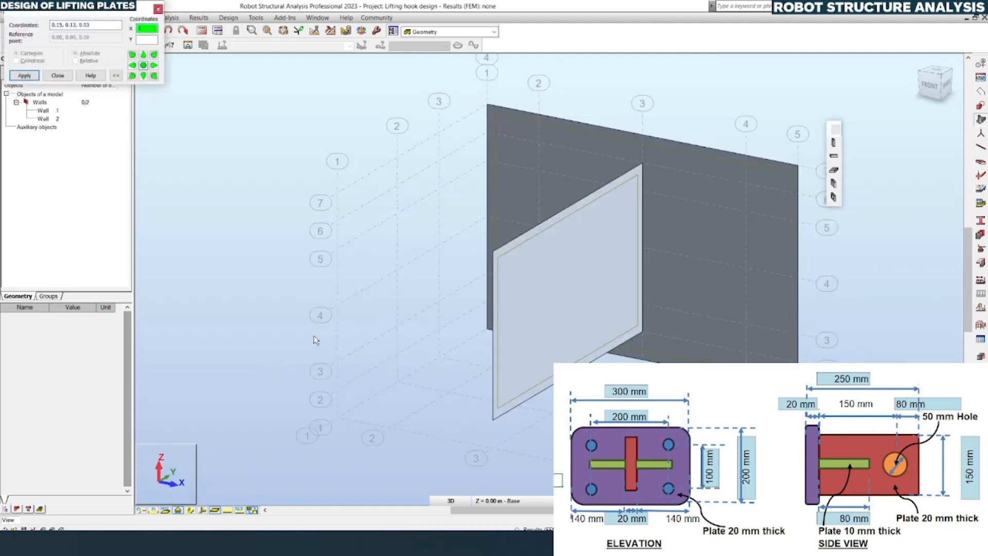
pyautogui.click(158, 9)
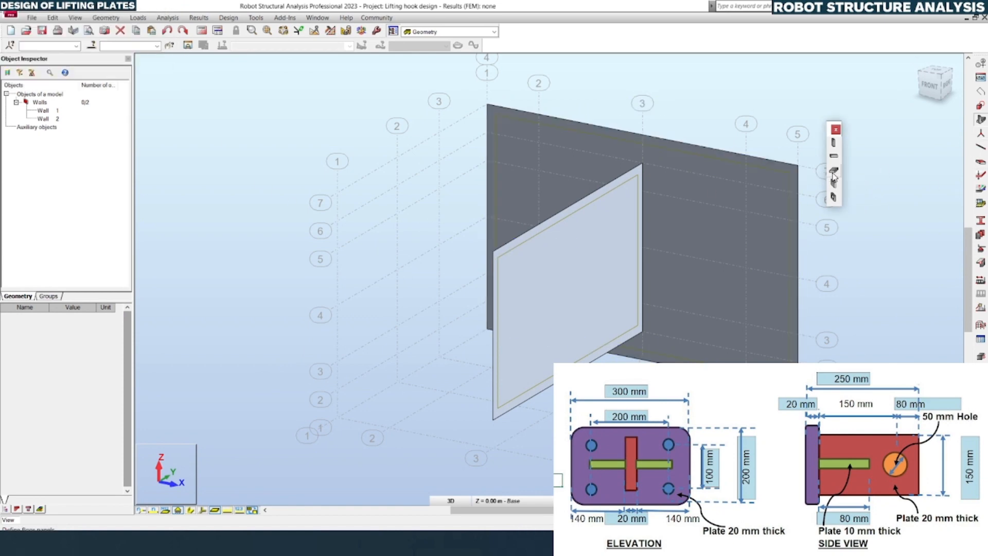
pyautogui.click(834, 175)
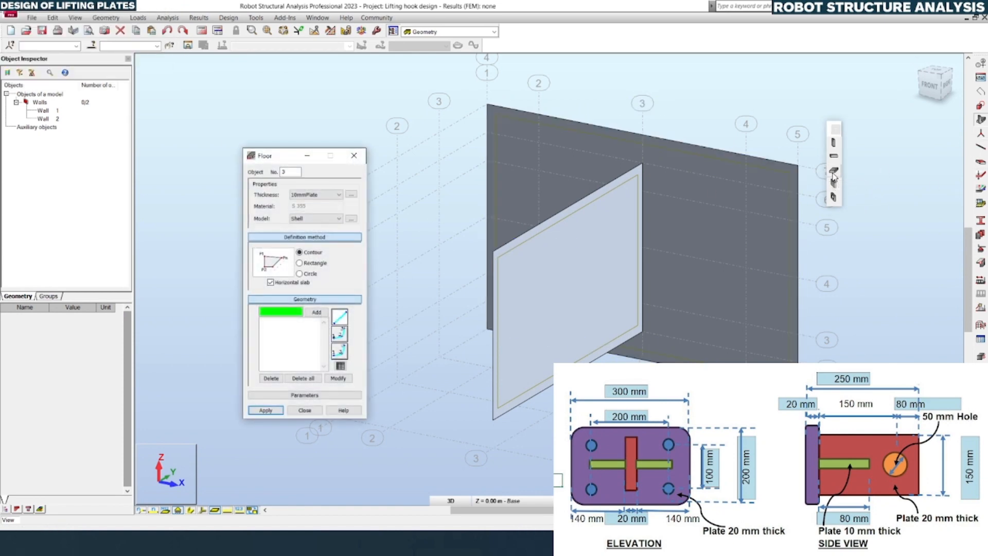
pyautogui.click(321, 196)
pyautogui.click(320, 202)
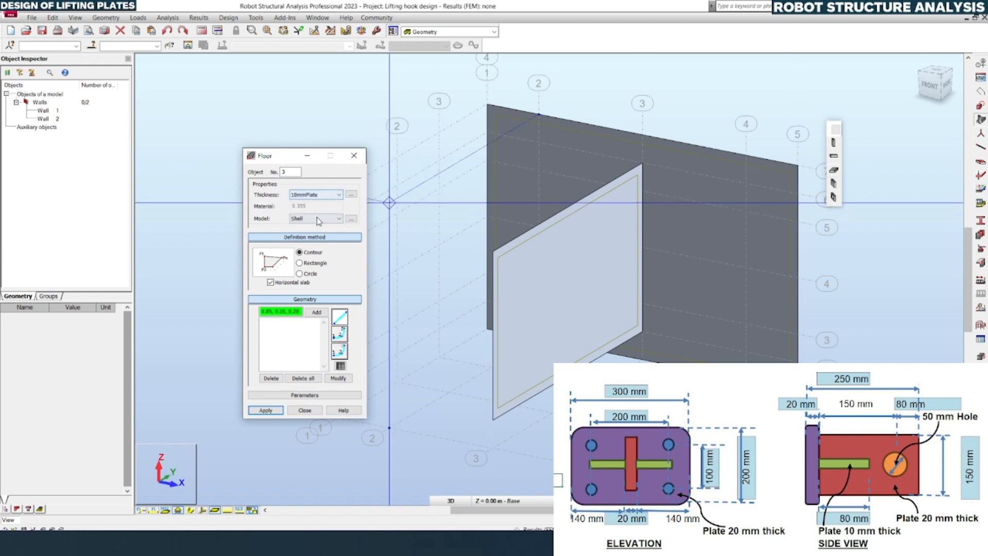
pyautogui.click(317, 219)
pyautogui.click(318, 218)
pyautogui.click(311, 263)
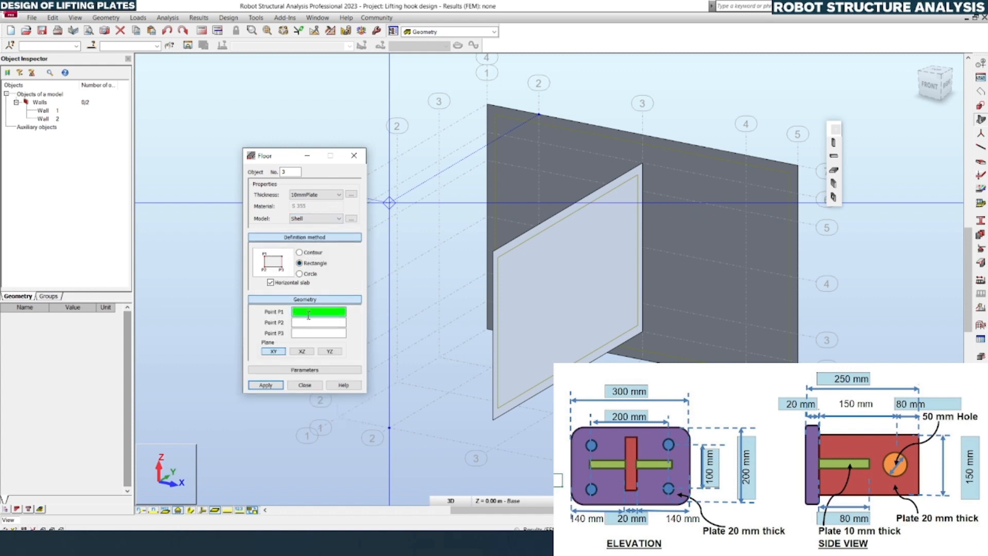
pyautogui.moveTo(477, 364); pyautogui.dragTo(483, 388, button='middle')
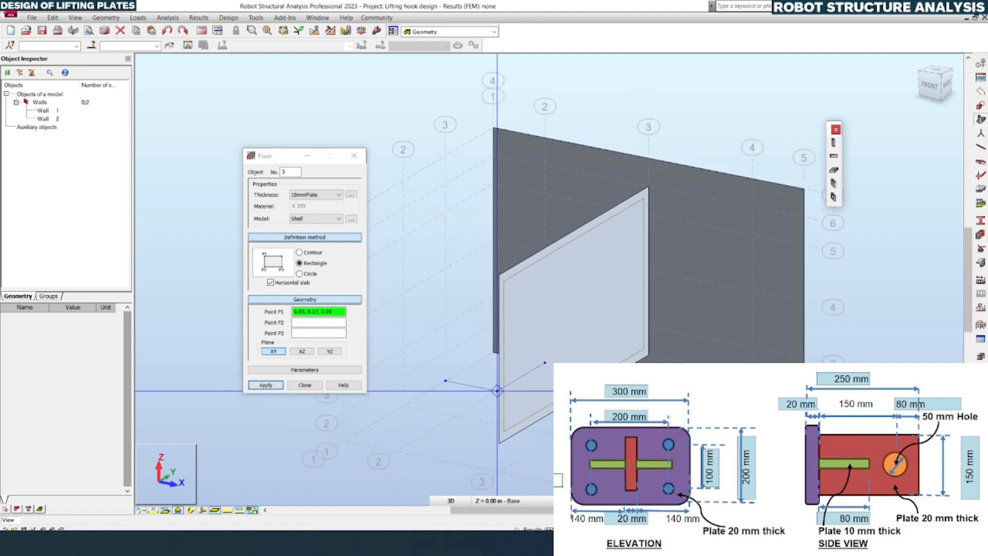
pyautogui.click(648, 276)
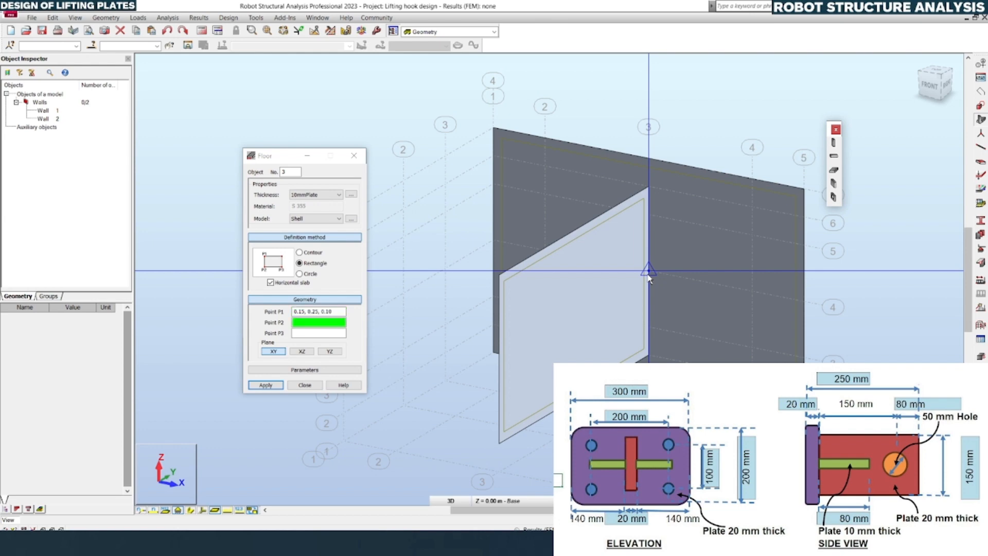
pyautogui.click(751, 291)
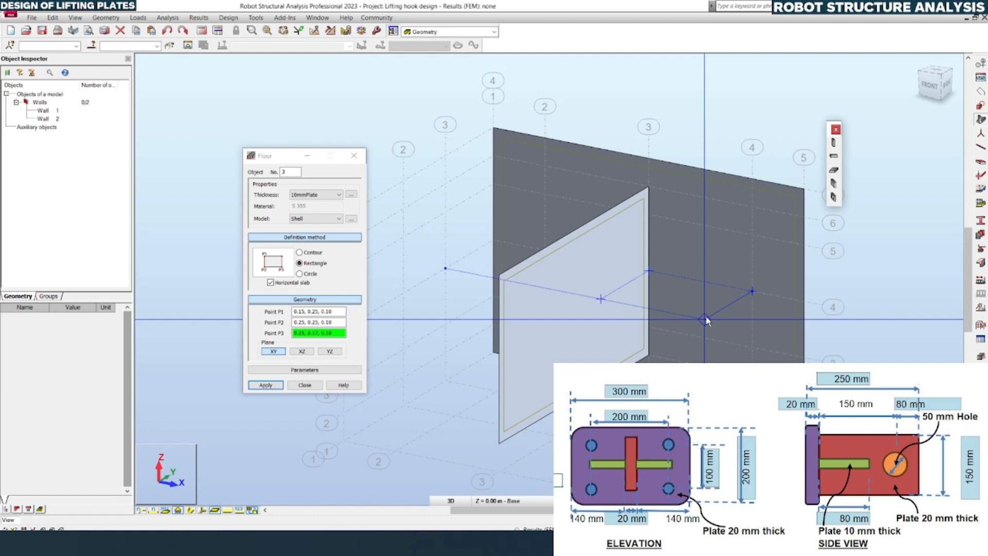
pyautogui.click(703, 319)
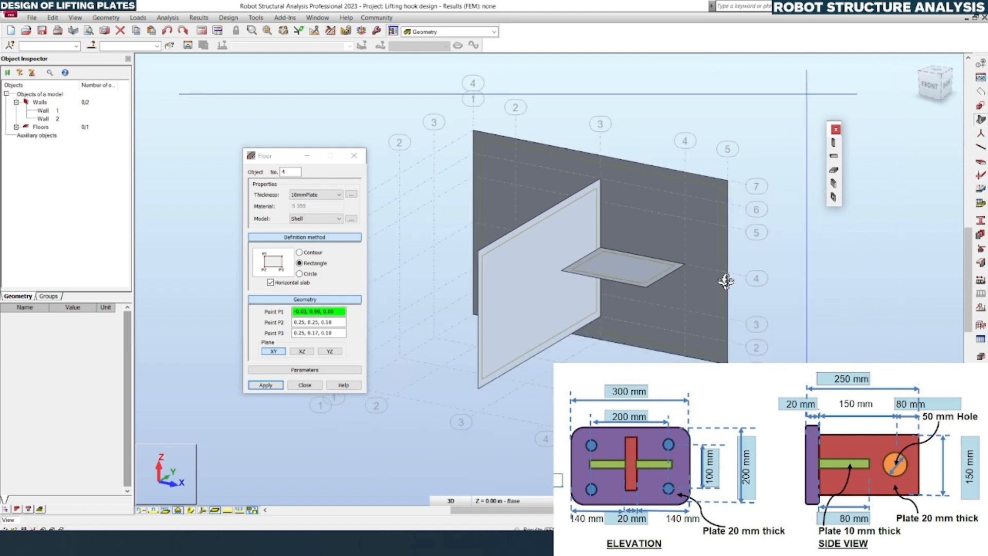
# Add a matching rectangular 10mmPlate shell floor on the other side of the perpendicular wall, between axes 2 and 3, and close the floor definition
pyautogui.keyDown('shift'); pyautogui.moveTo(581, 313); pyautogui.dragTo(666, 314, button='middle'); pyautogui.keyUp('shift')
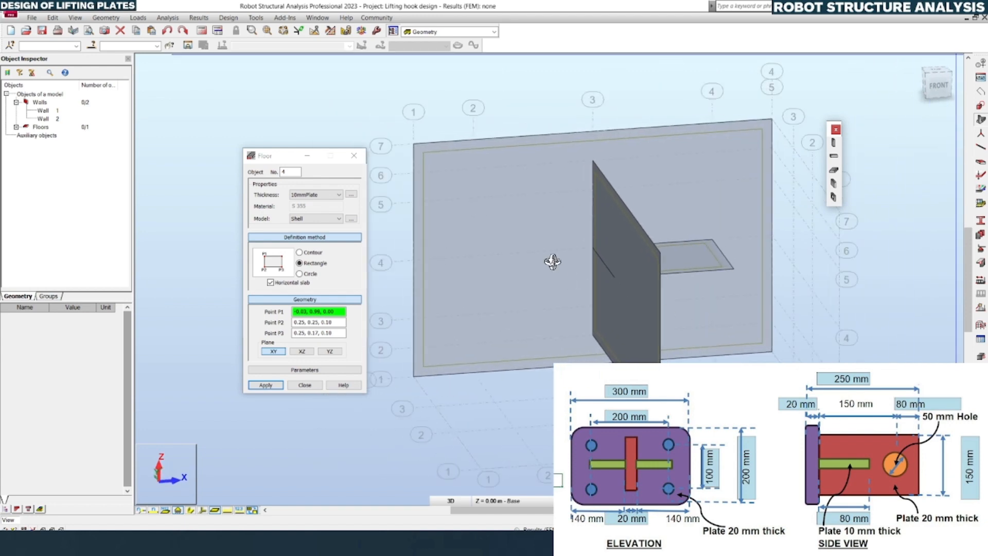
pyautogui.scroll(1, 551, 262)
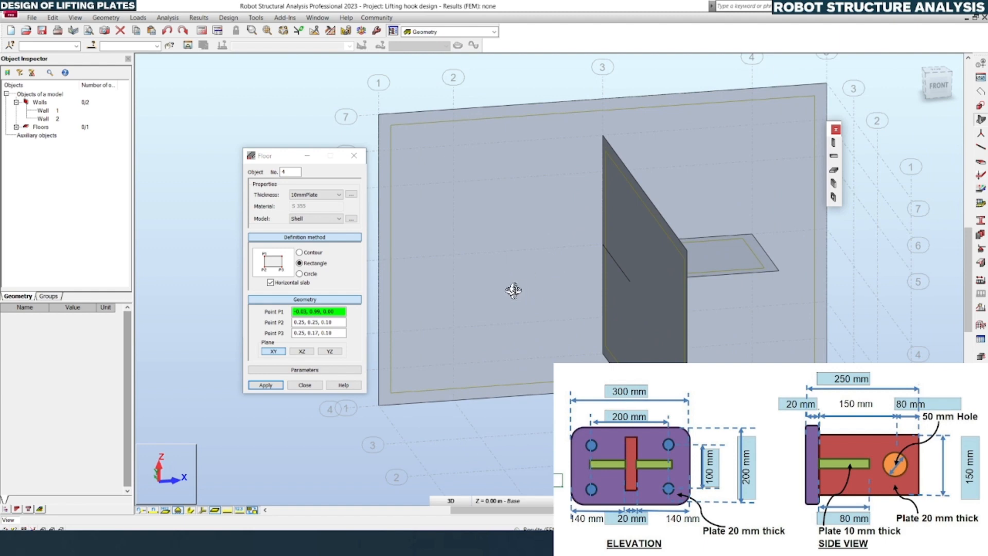
pyautogui.click(320, 311)
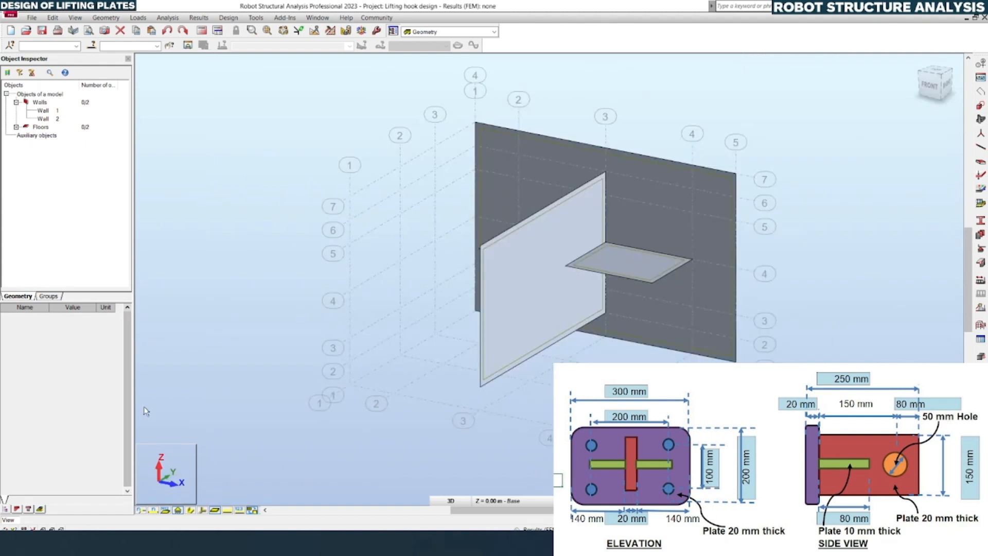
# Isolate the 0.30 m wide back plate wall in a new editing window and clear its selection
pyautogui.click(916, 63)
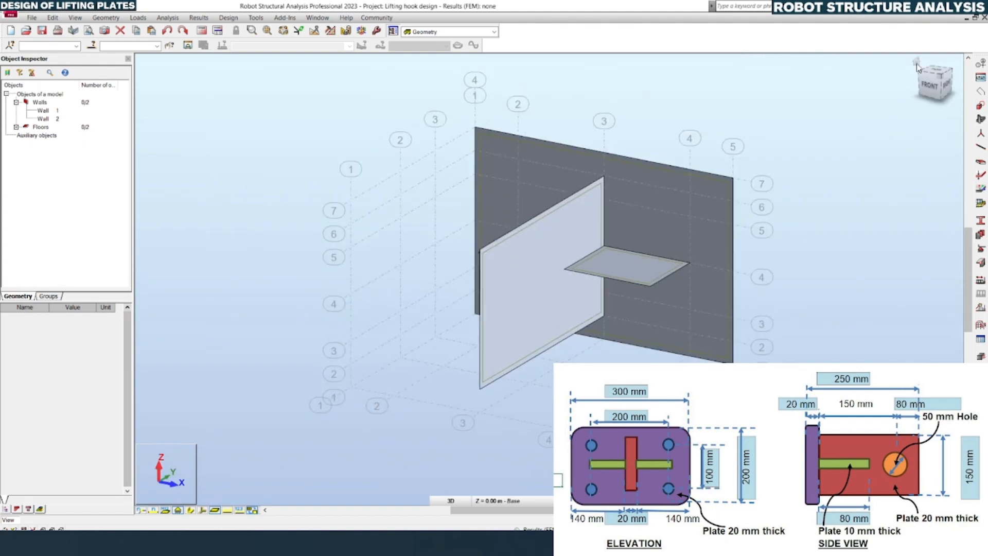
pyautogui.moveTo(774, 269); pyautogui.dragTo(624, 307)
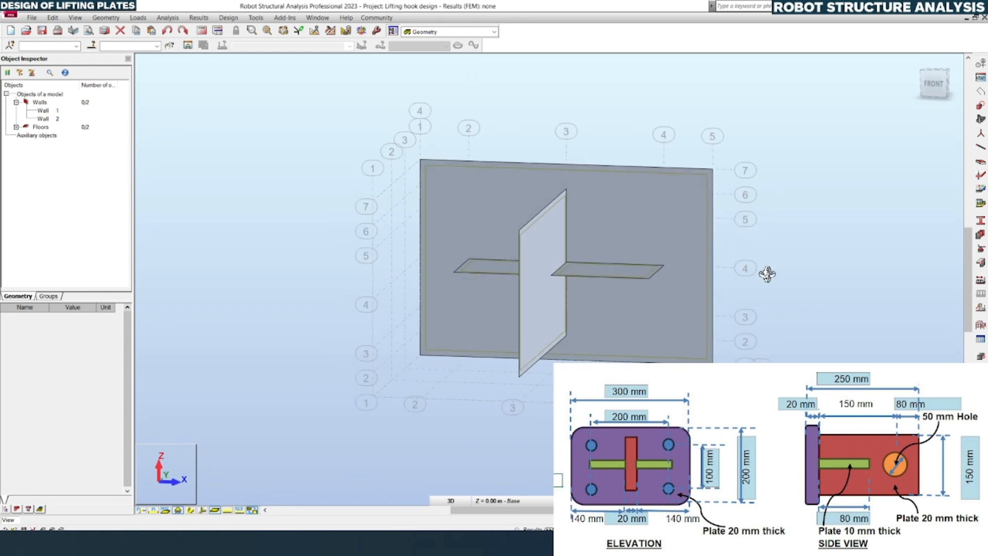
pyautogui.moveTo(751, 283); pyautogui.dragTo(730, 286)
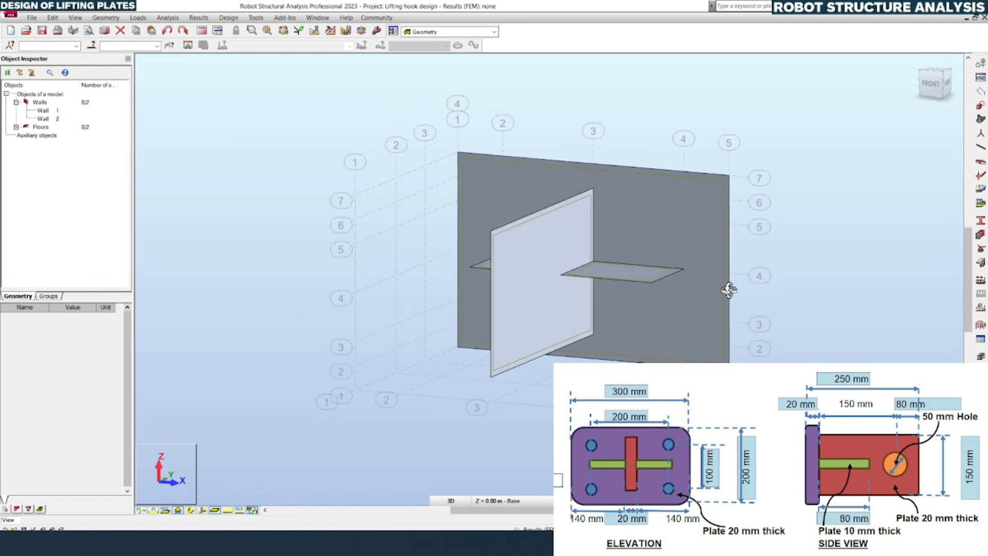
pyautogui.rightClick(825, 199)
pyautogui.click(822, 210)
pyautogui.scroll(2, 738, 212)
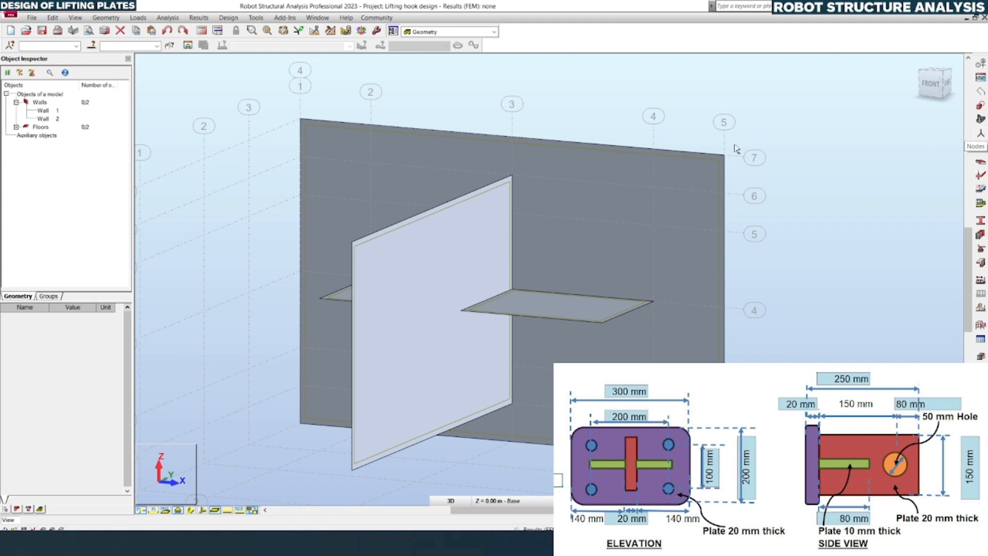
pyautogui.click(701, 155)
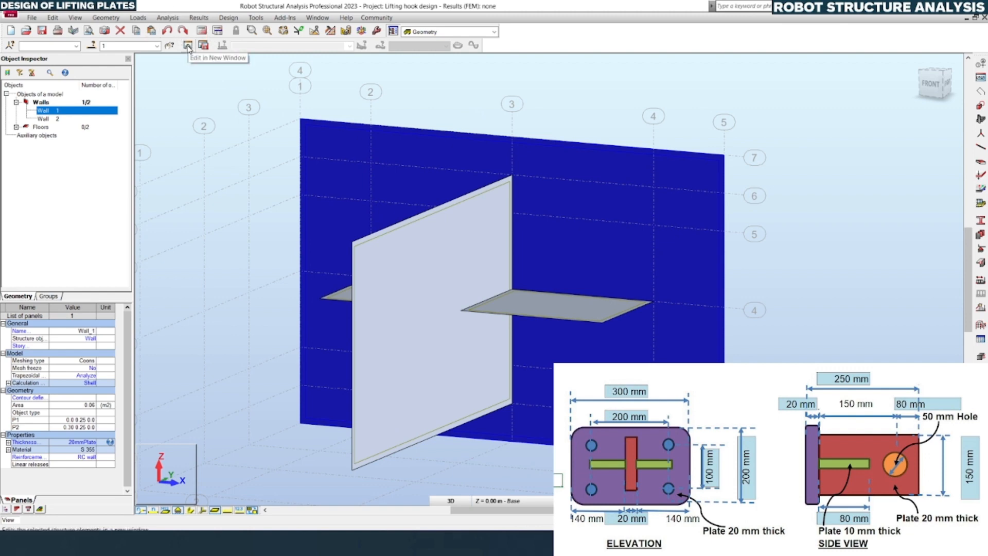
pyautogui.click(187, 46)
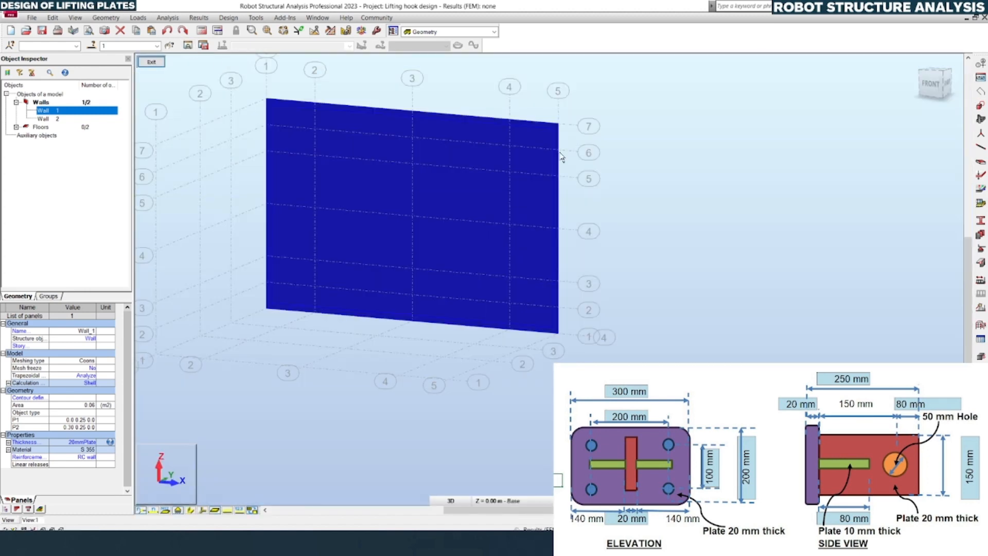
pyautogui.click(669, 230)
pyautogui.moveTo(589, 237); pyautogui.dragTo(641, 301, button='middle')
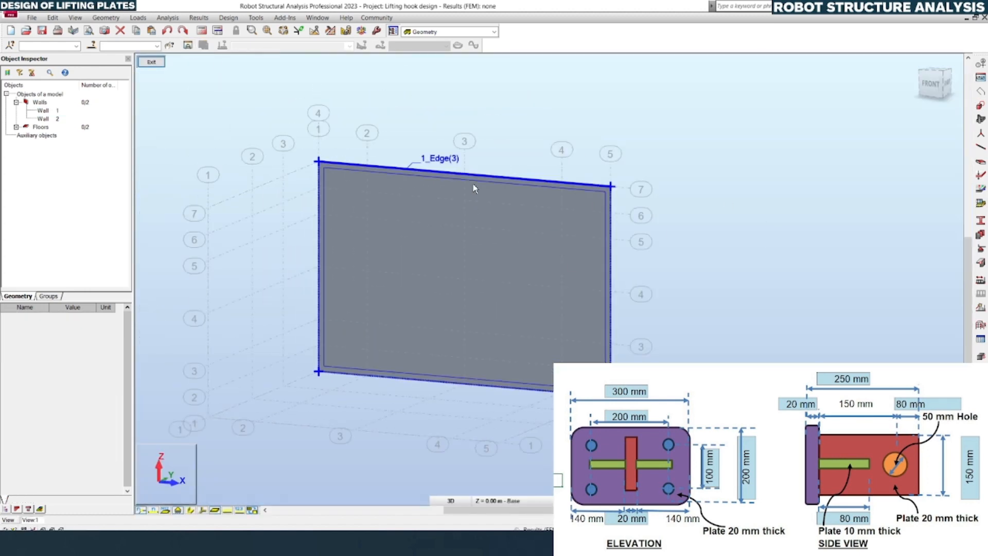
pyautogui.click(479, 176)
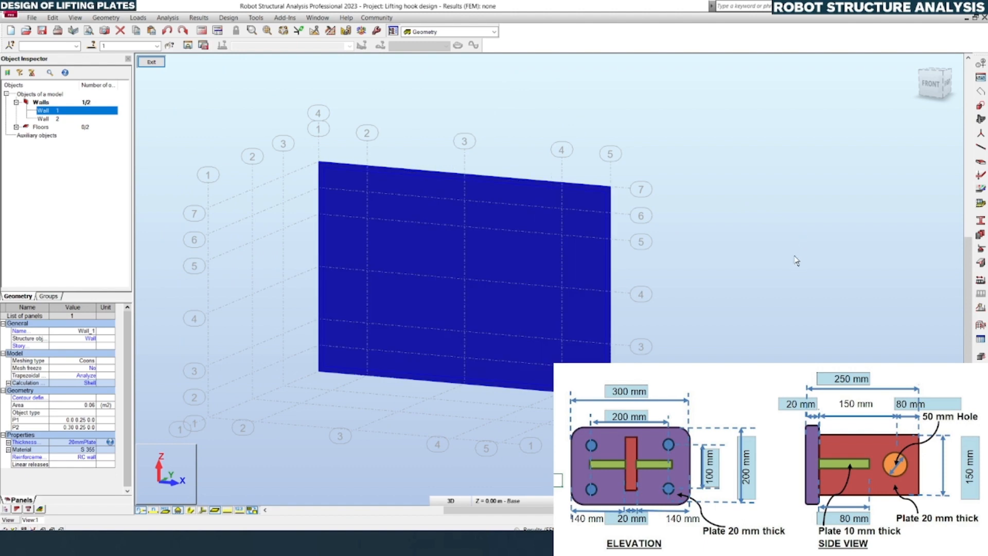
pyautogui.click(925, 192)
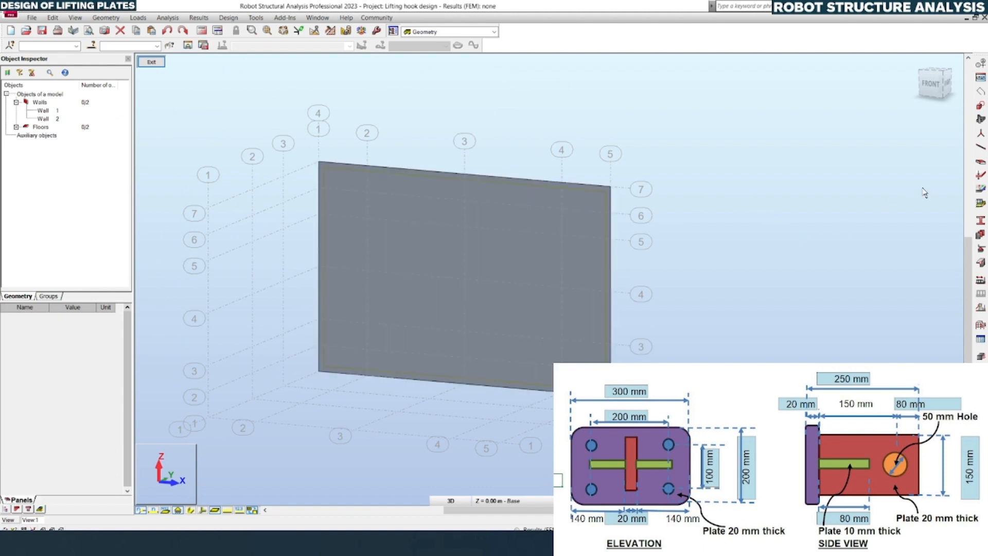
# Add four nodes on the back plate at (0.05, 0.25, 0.15), (0.25, 0.25, 0.15), (0.05, 0.25, 0.05) and (0.25, 0.25, 0.05), starting from number 1
pyautogui.click(980, 135)
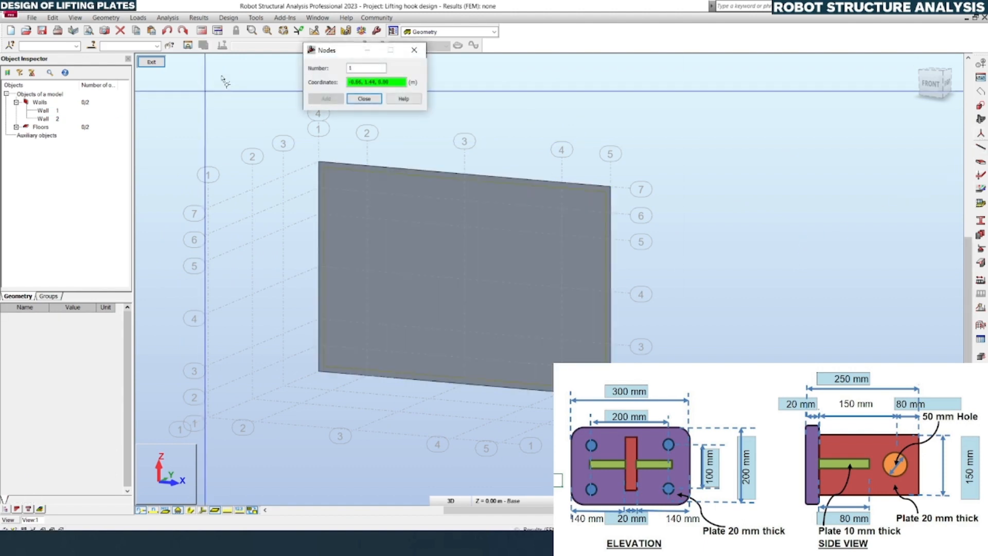
pyautogui.click(355, 68)
pyautogui.write('1')
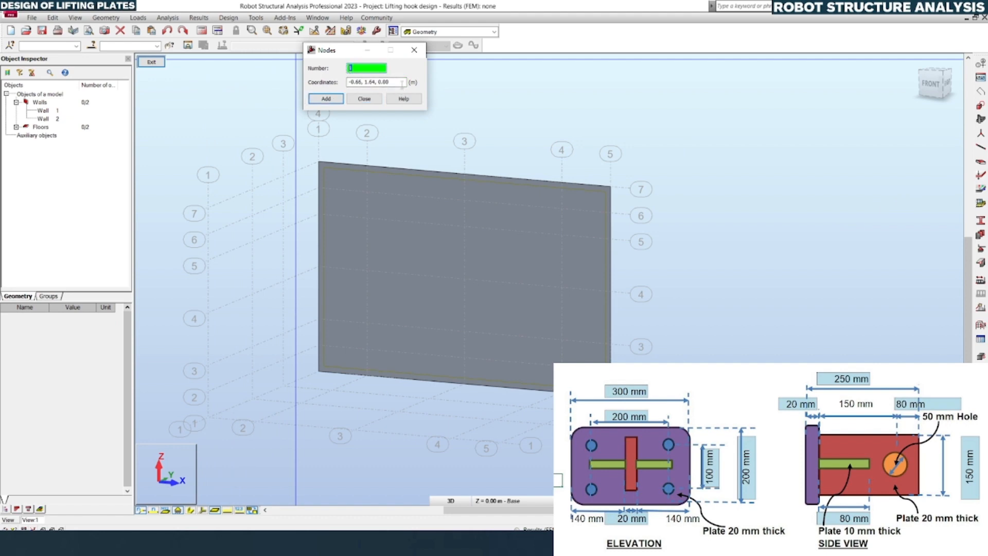
pyautogui.click(348, 83)
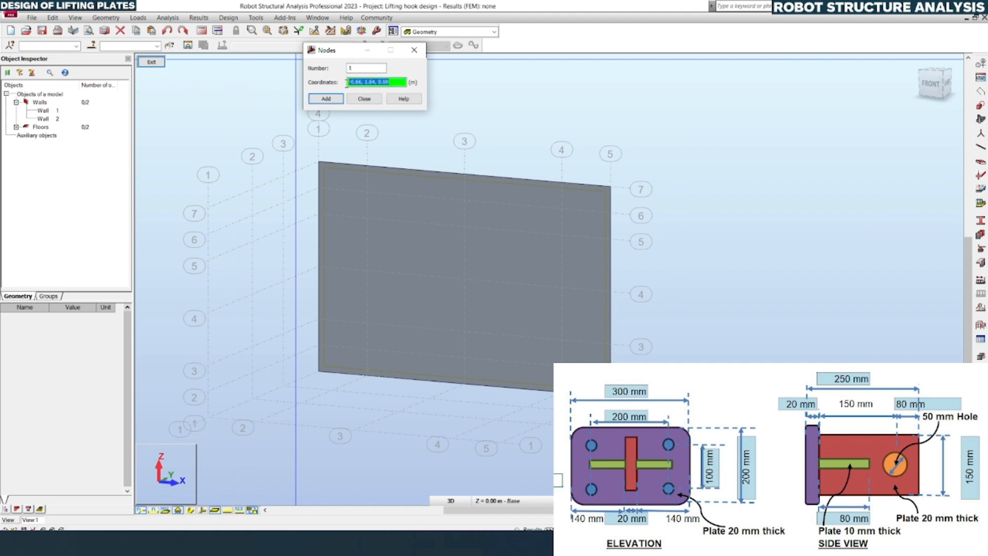
pyautogui.click(369, 224)
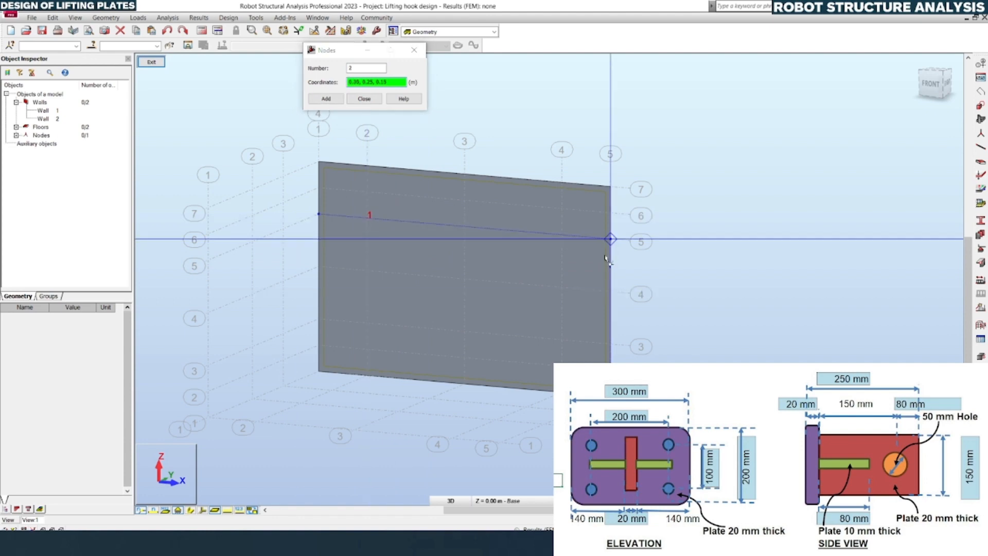
pyautogui.click(562, 243)
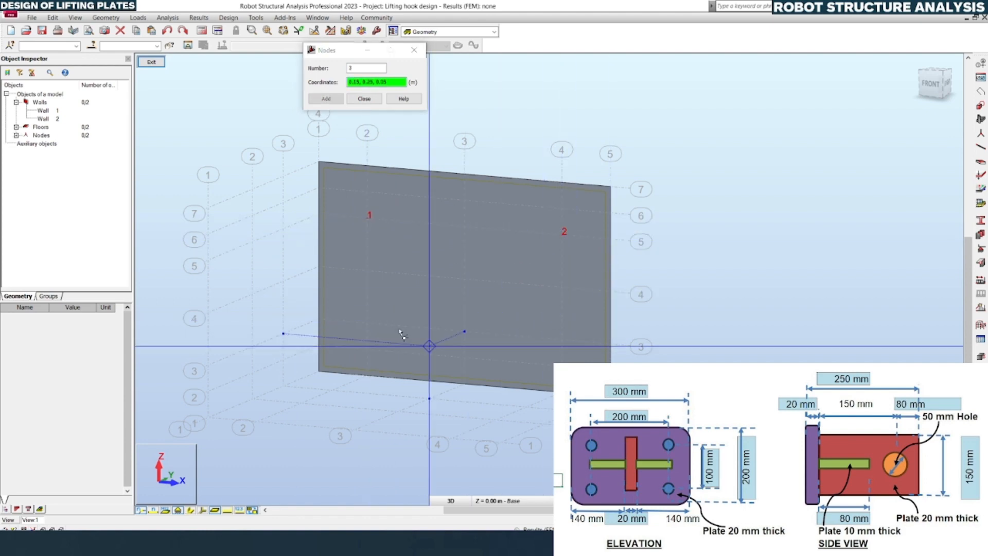
pyautogui.click(370, 330)
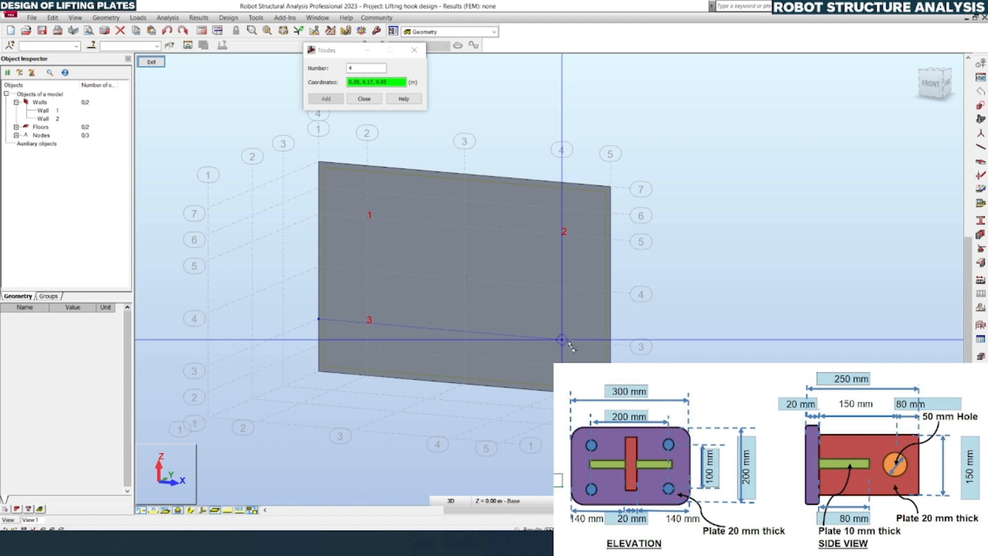
pyautogui.click(565, 340)
pyautogui.click(414, 50)
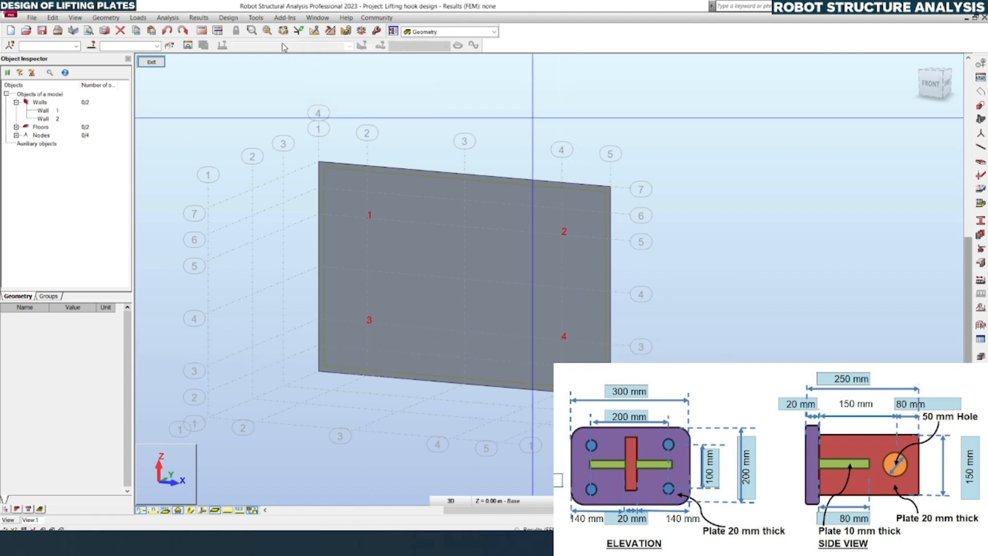
# Add a dimension line between nodes 1 and 2, offset toward the plate's upper edge
pyautogui.click(256, 18)
pyautogui.click(279, 29)
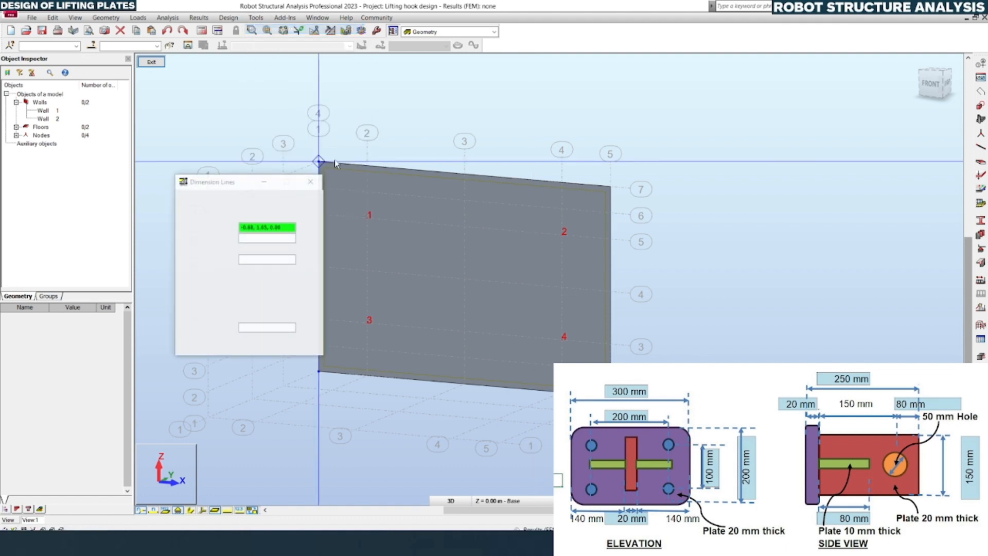
pyautogui.click(369, 218)
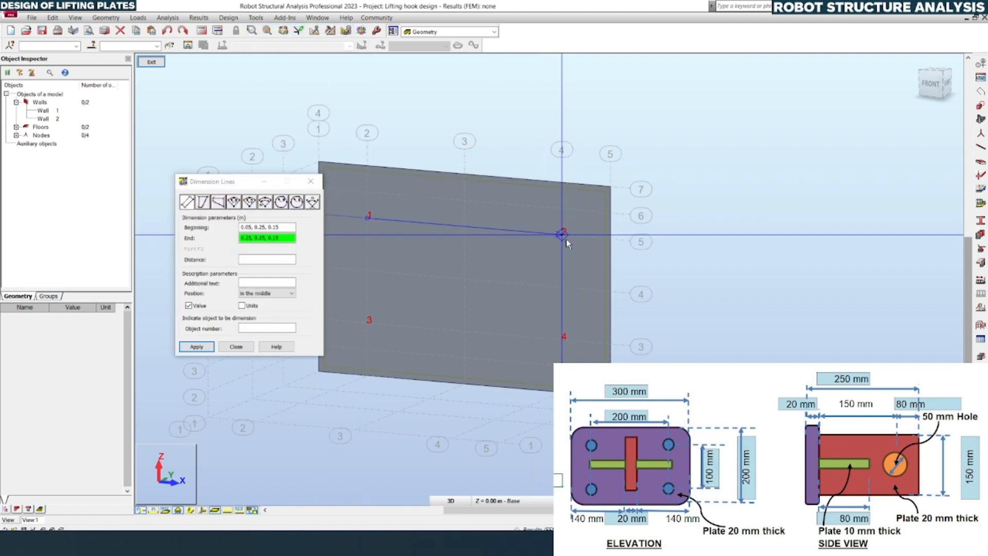
pyautogui.click(566, 238)
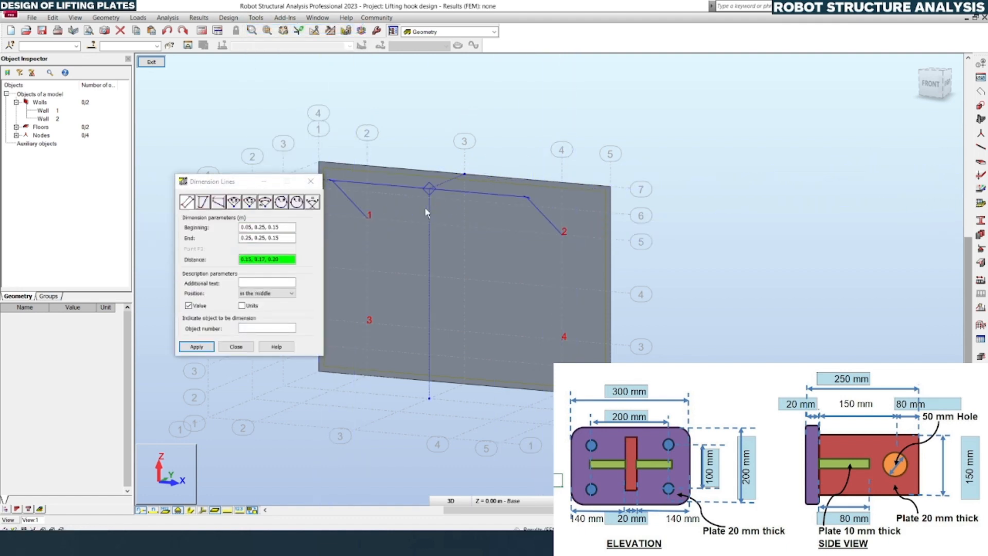
pyautogui.click(431, 189)
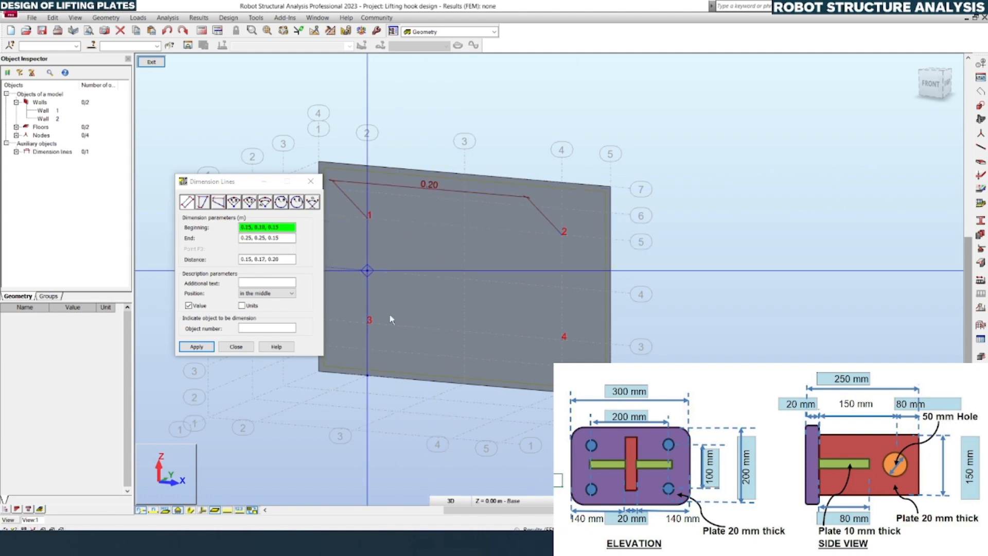
# Add a vertical dimension line between nodes 2 and 4, placed outside the plate, and finish dimensioning
pyautogui.click(561, 234)
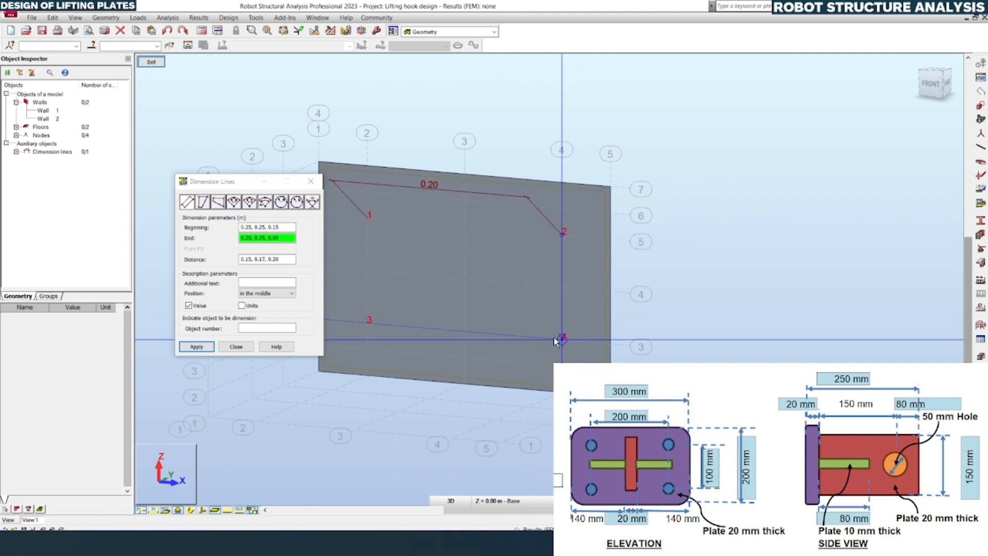
pyautogui.click(562, 337)
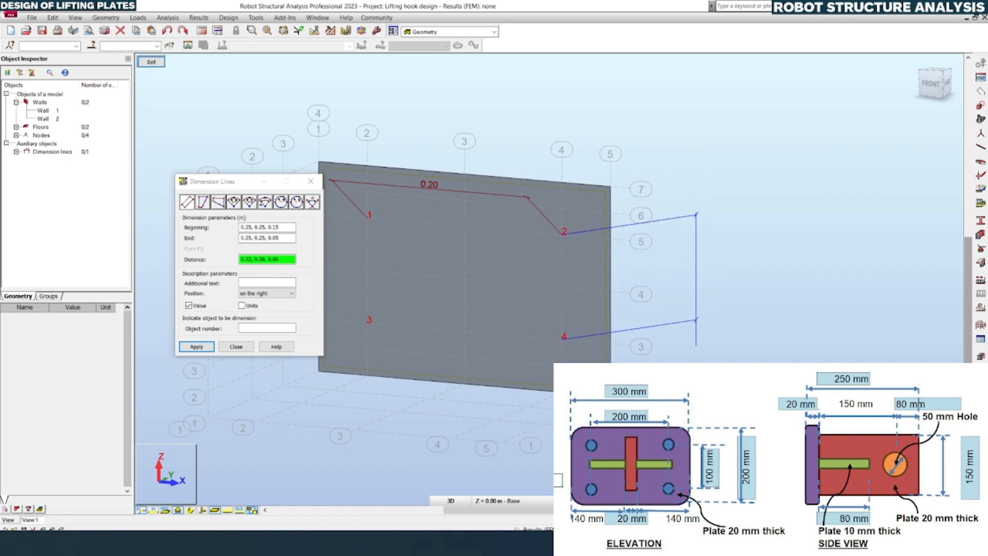
pyautogui.click(696, 292)
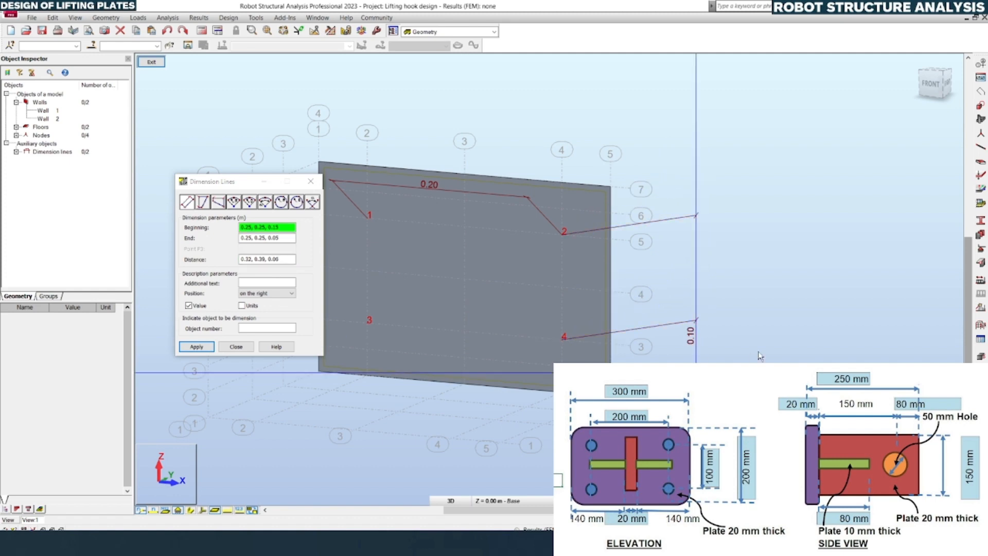
pyautogui.click(310, 181)
# Delete both dimension lines from the model
pyautogui.click(16, 152)
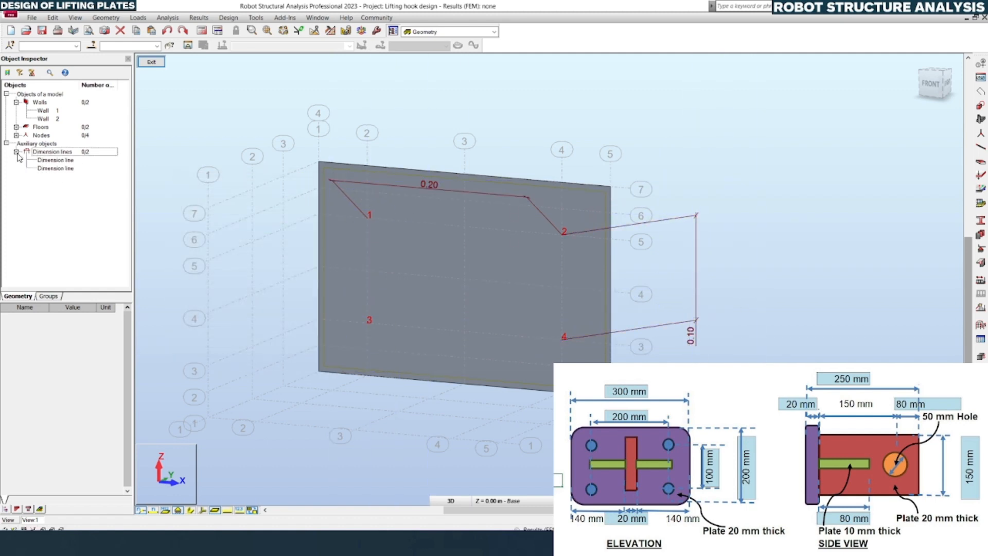
pyautogui.click(51, 161)
pyautogui.keyDown('shift'); pyautogui.click(53, 166); pyautogui.keyUp('shift')
pyautogui.press('Delete')
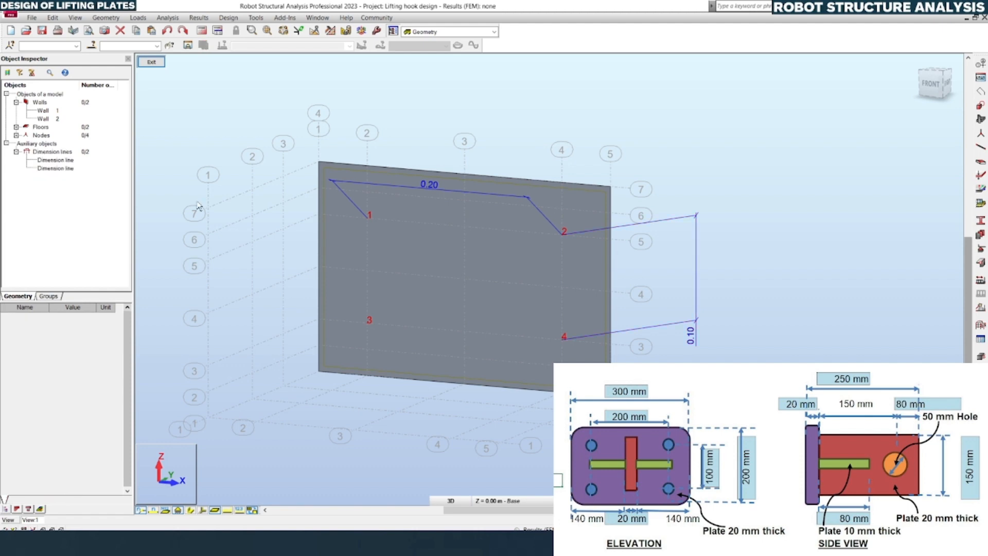
# Leave the isolated back plate, then isolate the perpendicular wall in a new editing window in 3D view with nothing selected
pyautogui.click(155, 64)
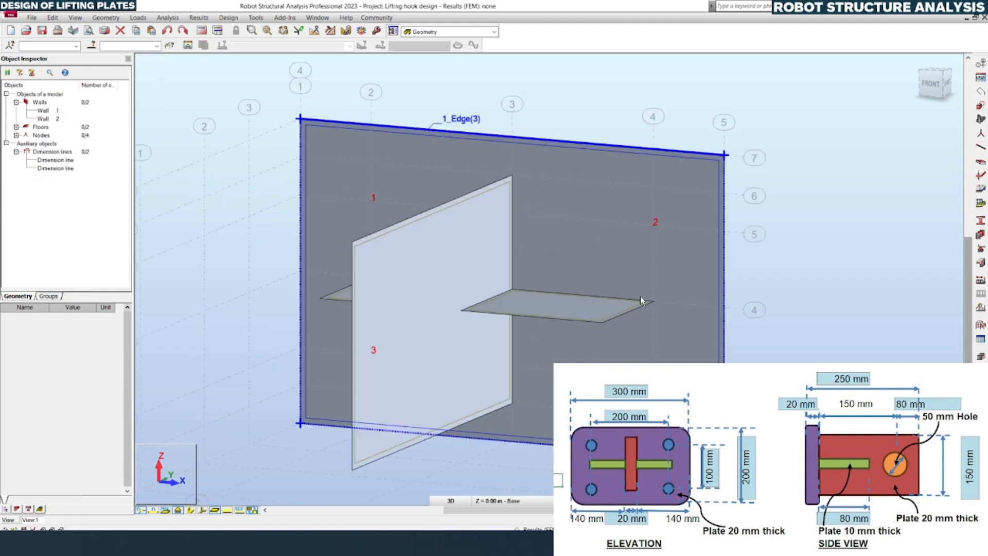
pyautogui.scroll(-3, 573, 341)
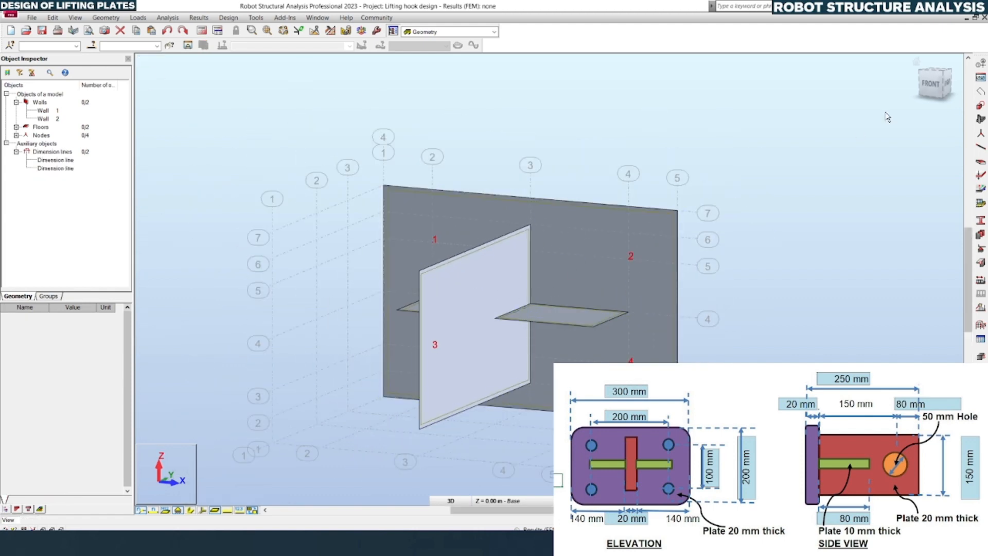
pyautogui.click(948, 83)
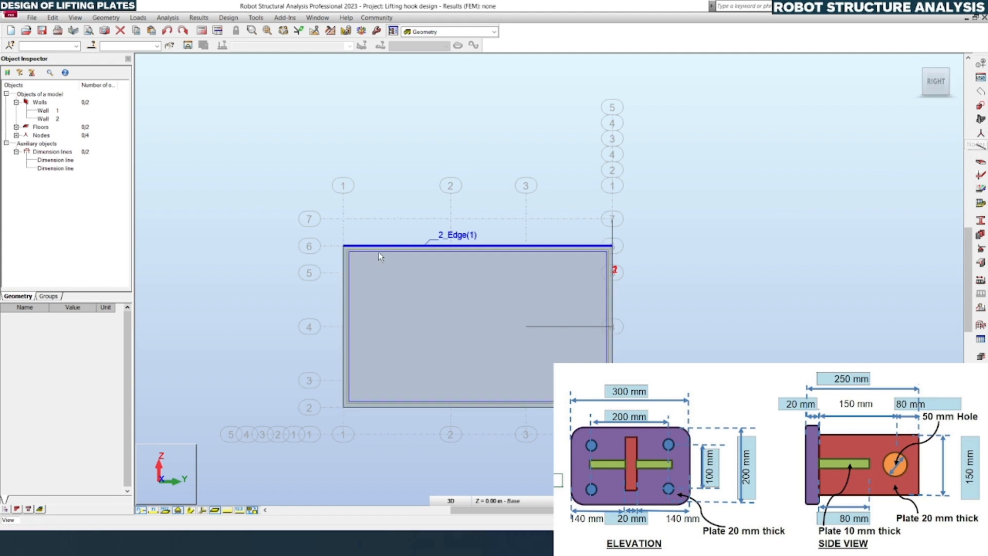
pyautogui.click(425, 257)
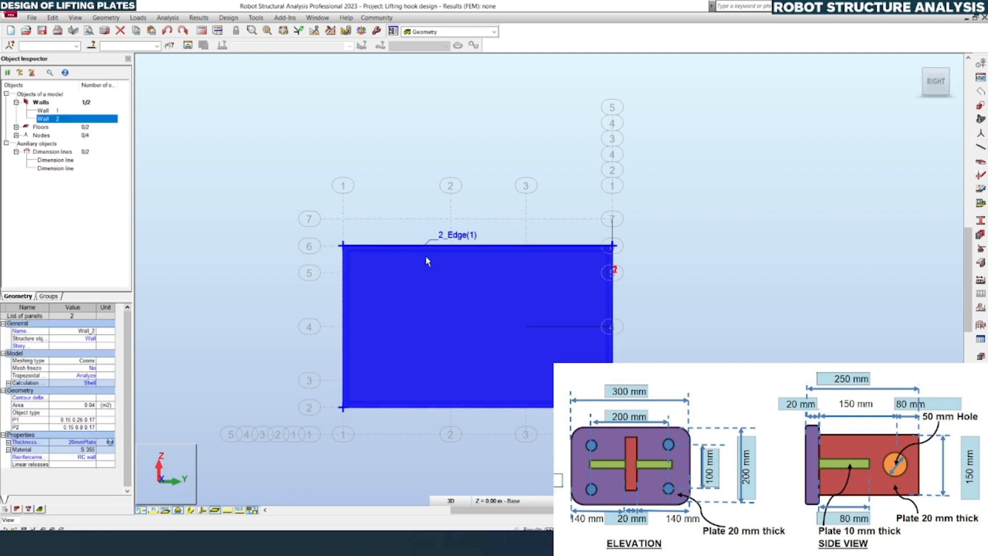
pyautogui.click(189, 45)
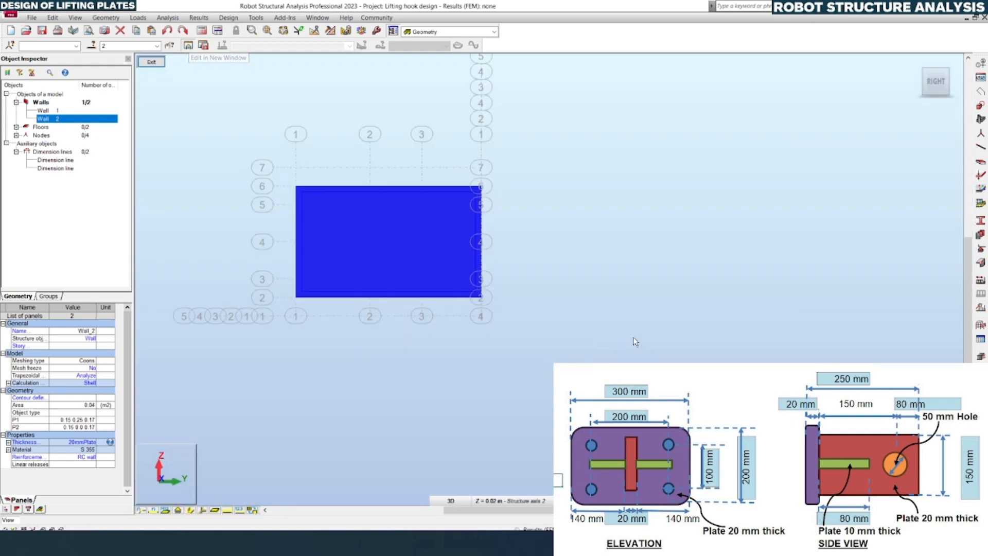
pyautogui.click(577, 279)
pyautogui.moveTo(578, 279); pyautogui.dragTo(612, 341, button='middle')
pyautogui.click(915, 62)
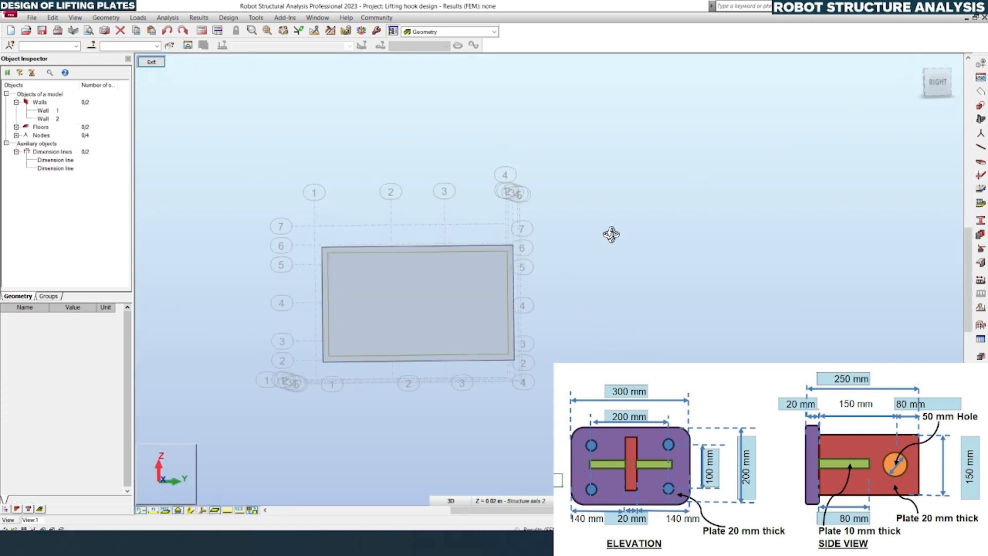
pyautogui.rightClick(747, 261)
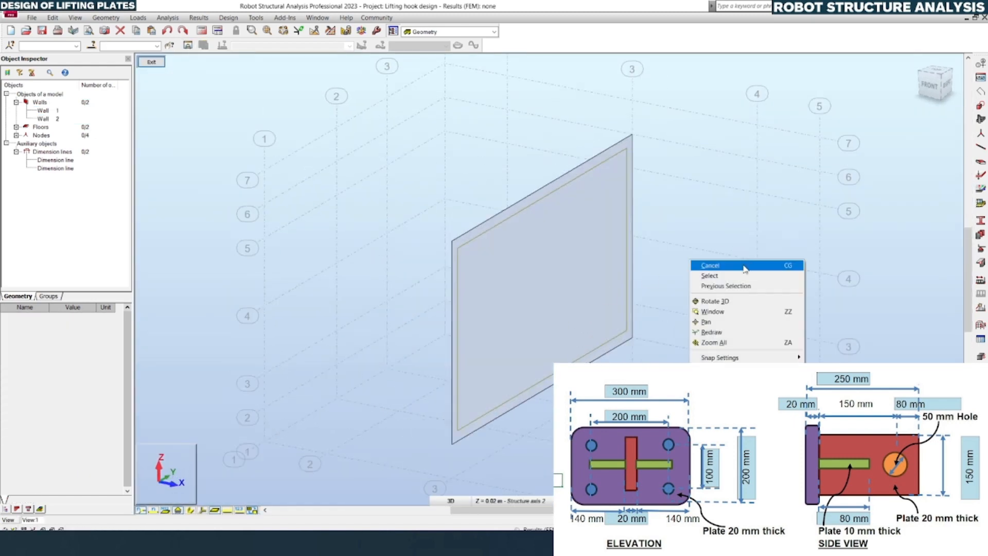
pyautogui.click(747, 265)
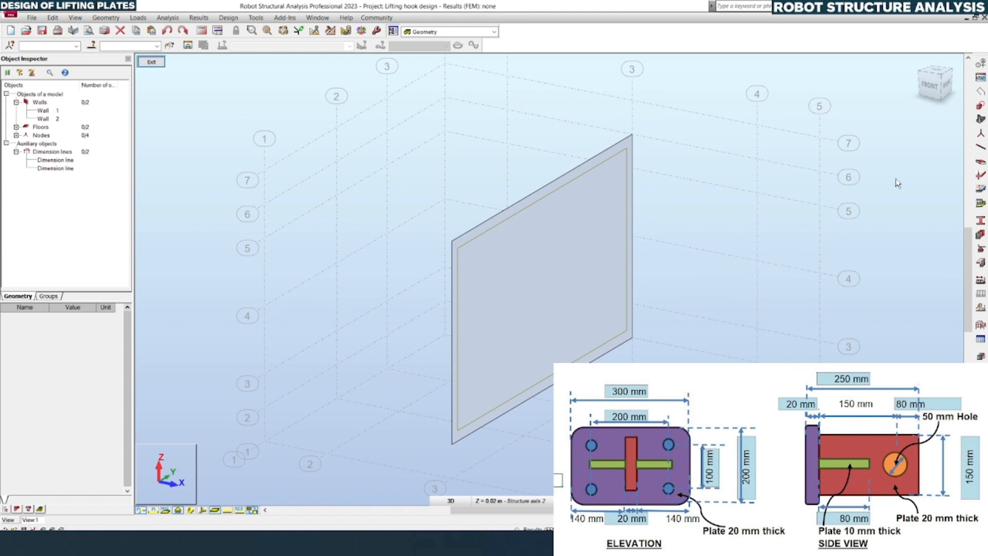
# Add node 5 on the perpendicular wall at 0.15, 0.10, 0.10, then leave the wall's isolated editing window
pyautogui.click(981, 135)
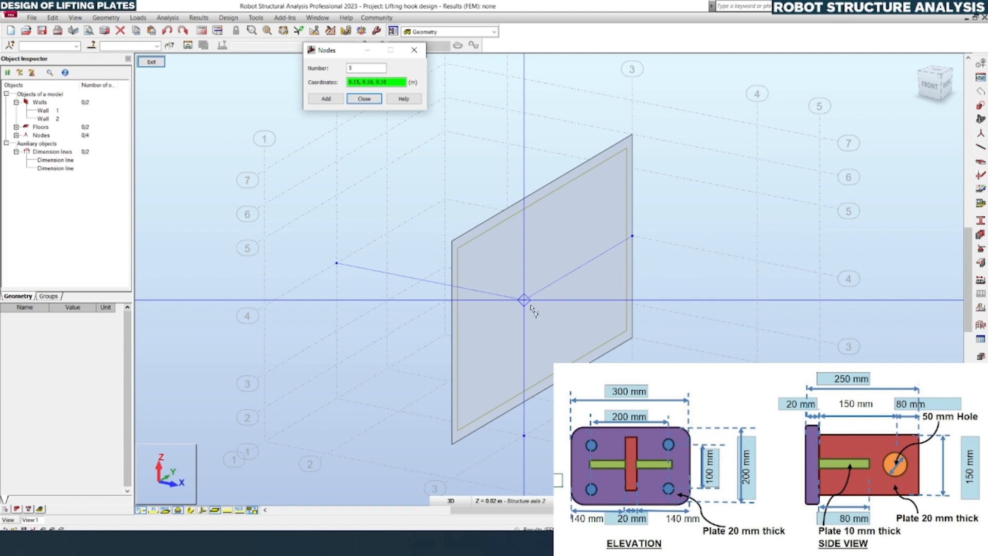
pyautogui.scroll(-1, 532, 307)
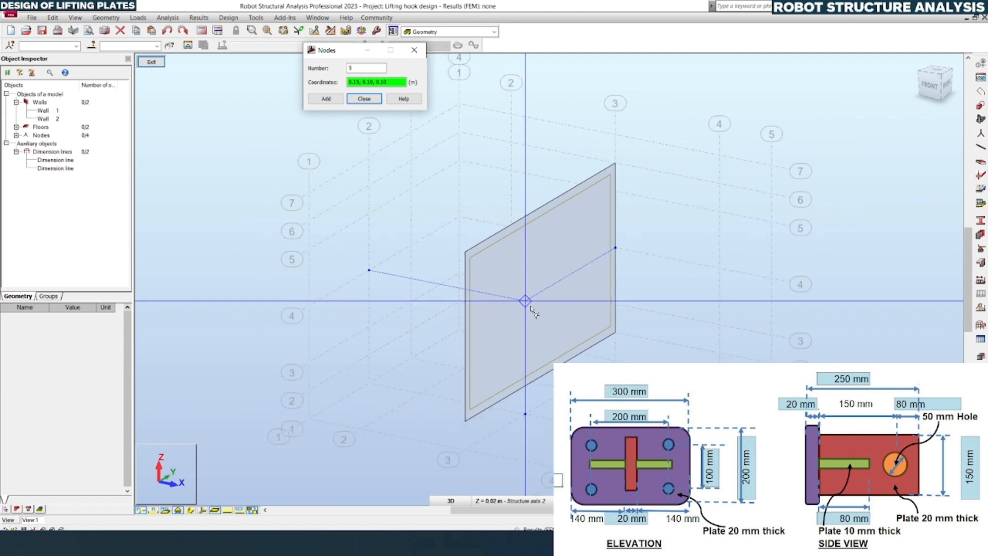
pyautogui.click(531, 309)
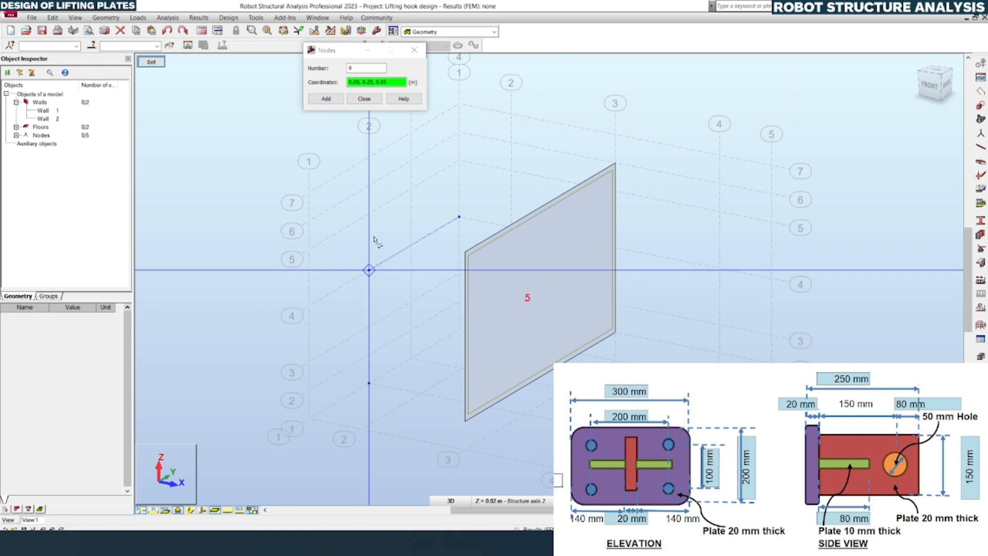
pyautogui.click(414, 49)
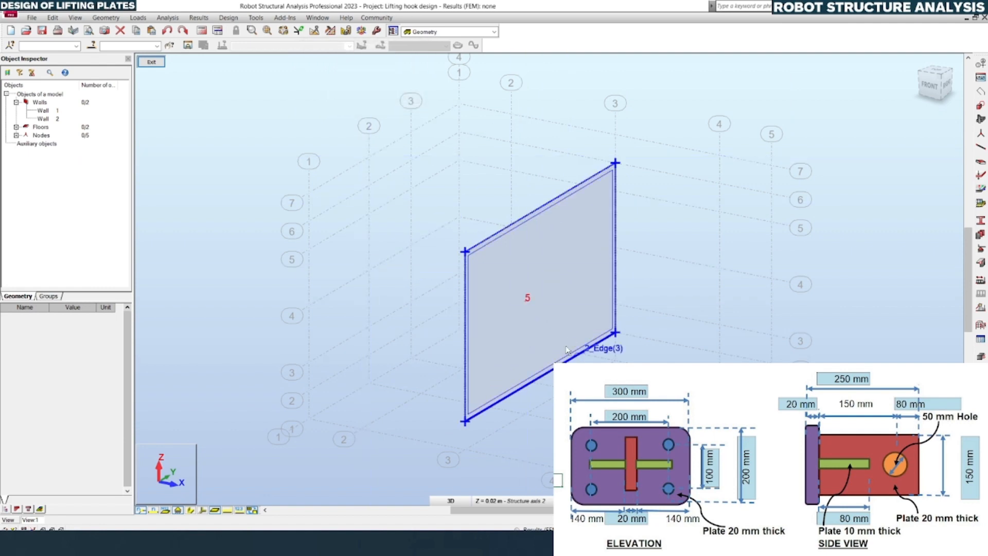
pyautogui.click(927, 88)
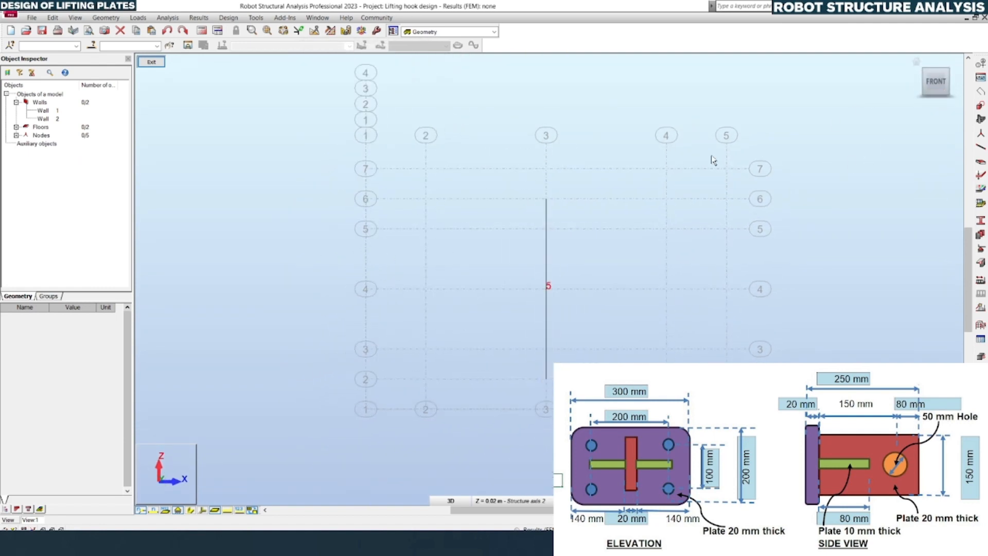
pyautogui.click(151, 62)
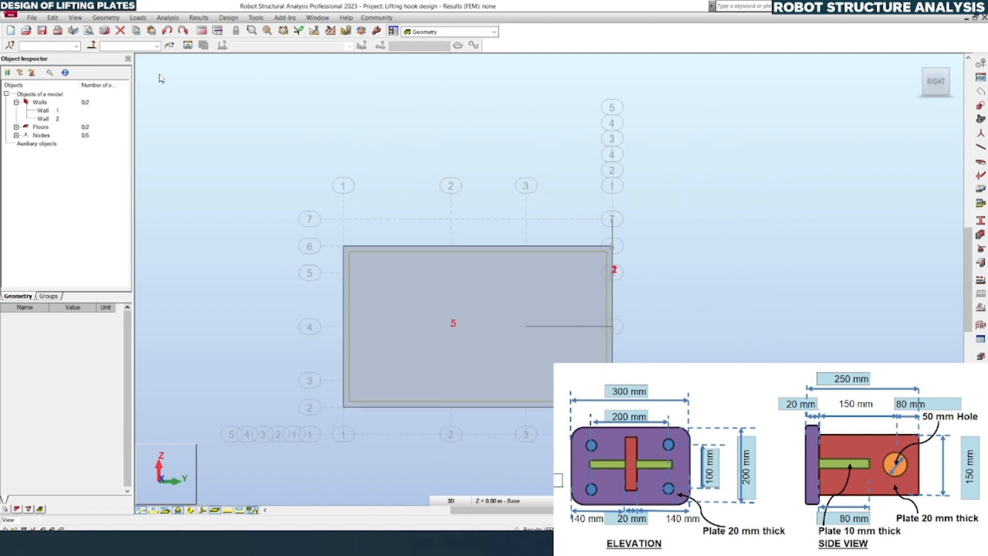
pyautogui.click(923, 69)
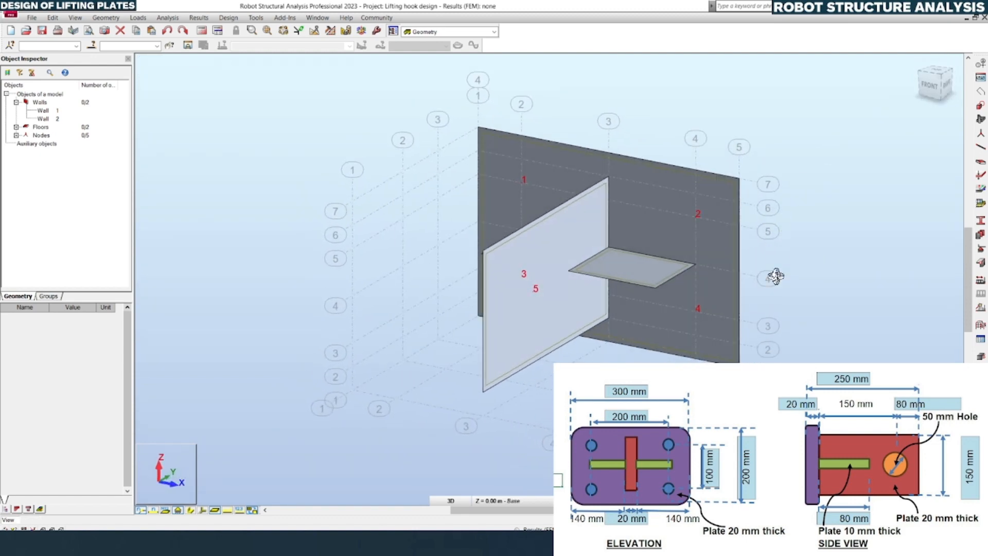
pyautogui.scroll(2, 473, 287)
pyautogui.moveTo(568, 327)
pyautogui.mouseDown()
pyautogui.moveTo(558, 334)
pyautogui.moveTo(609, 333)
pyautogui.moveTo(585, 325)
pyautogui.mouseUp()
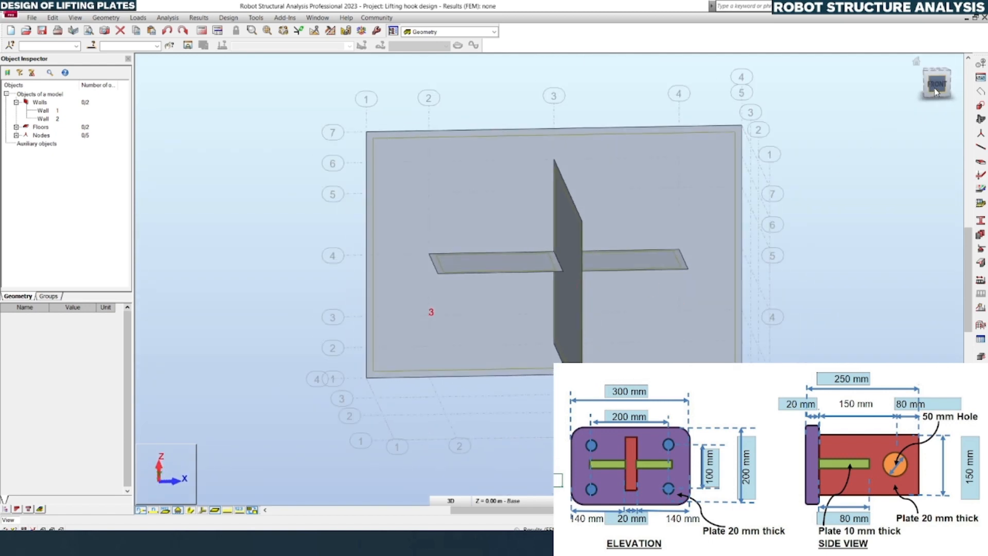
pyautogui.click(935, 91)
pyautogui.rightClick(266, 157)
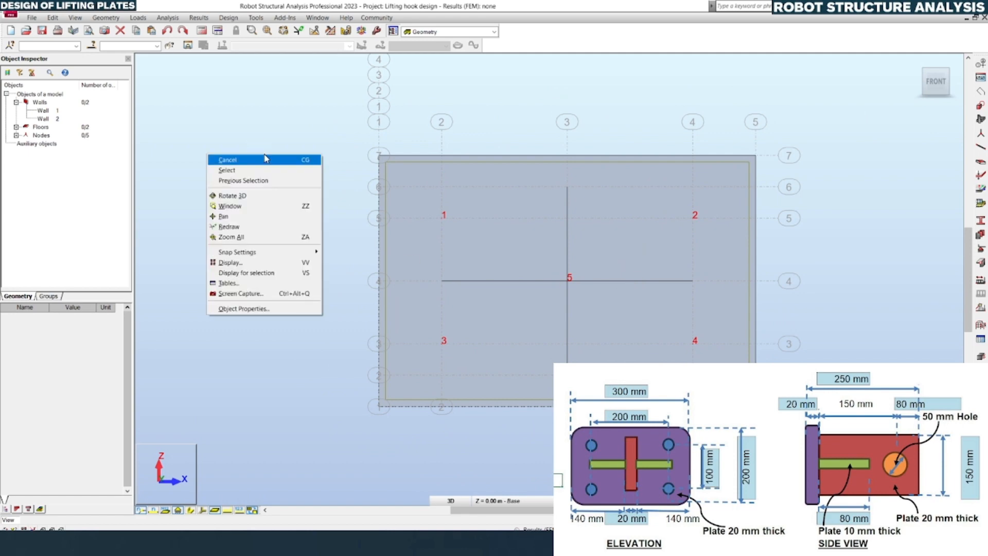
pyautogui.click(265, 159)
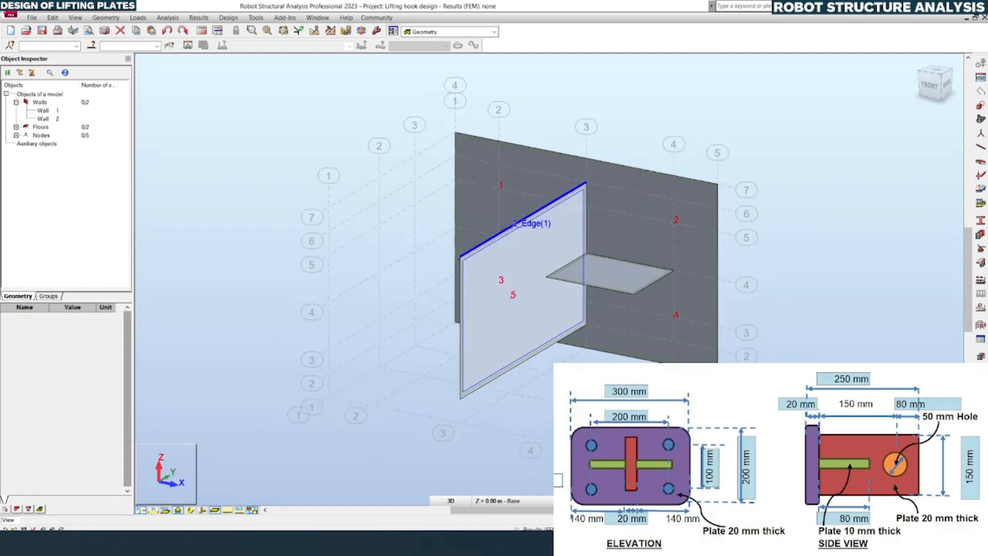
# Clear the wall selection and hide the structural axes through the display settings for the structure
pyautogui.rightClick(207, 317)
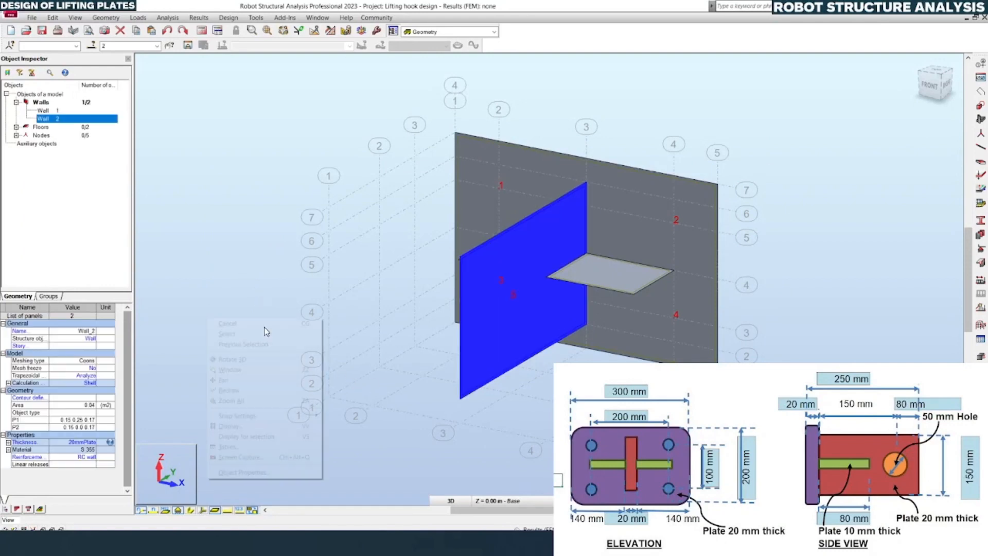
pyautogui.click(265, 343)
pyautogui.click(235, 255)
pyautogui.rightClick(178, 252)
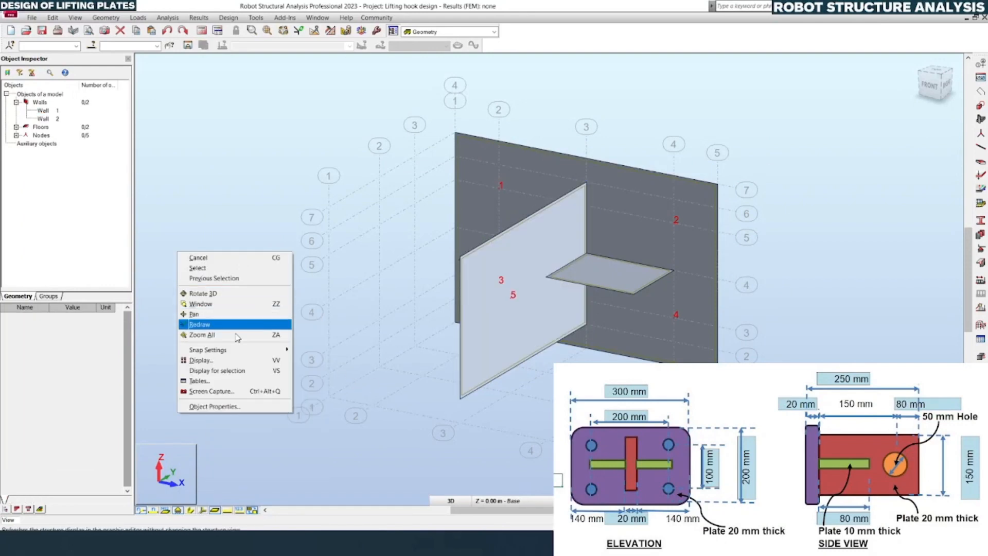
pyautogui.click(201, 360)
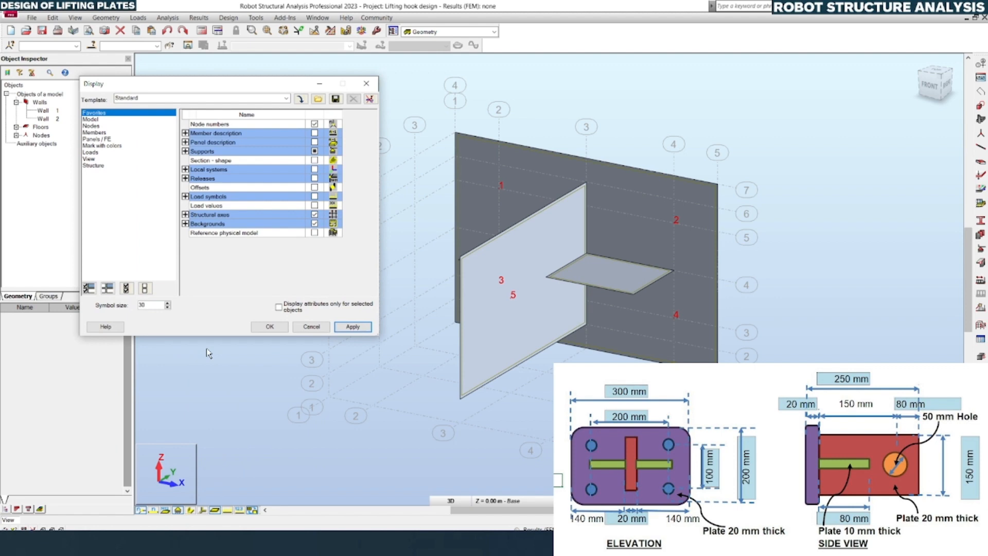
pyautogui.click(93, 159)
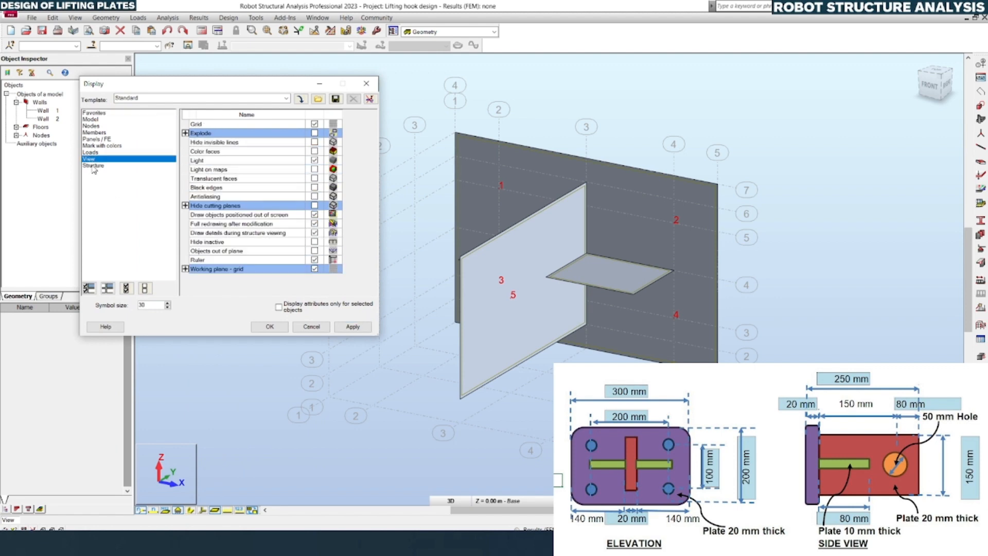
pyautogui.click(92, 166)
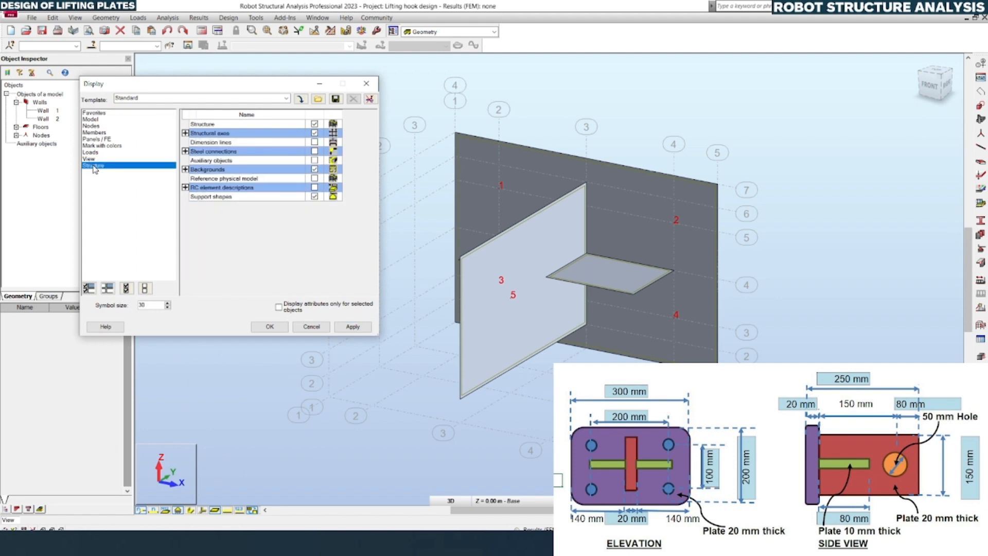
pyautogui.click(314, 134)
pyautogui.click(360, 329)
pyautogui.click(307, 328)
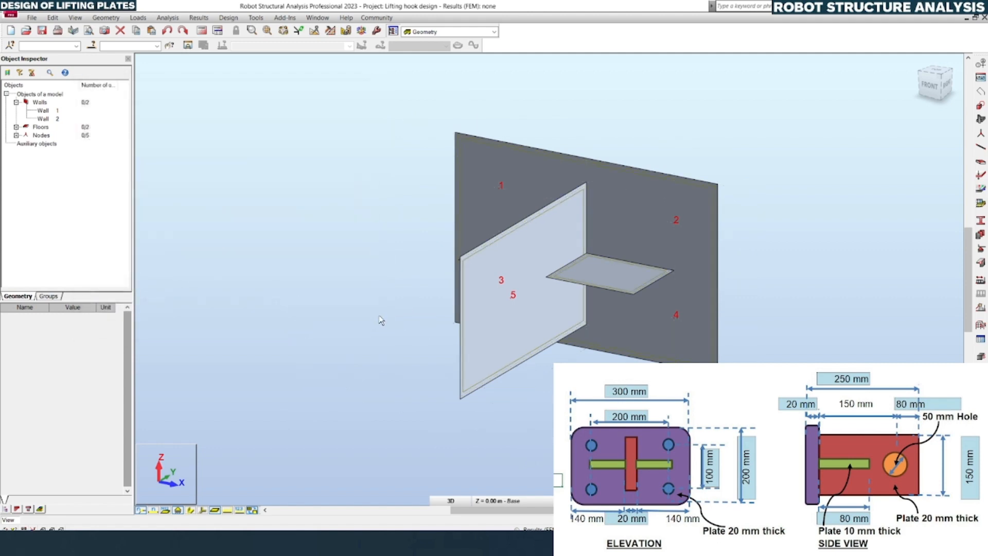
# Show the plate model in front view with nothing selected
pyautogui.moveTo(712, 289); pyautogui.dragTo(732, 295, button='middle')
pyautogui.click(932, 87)
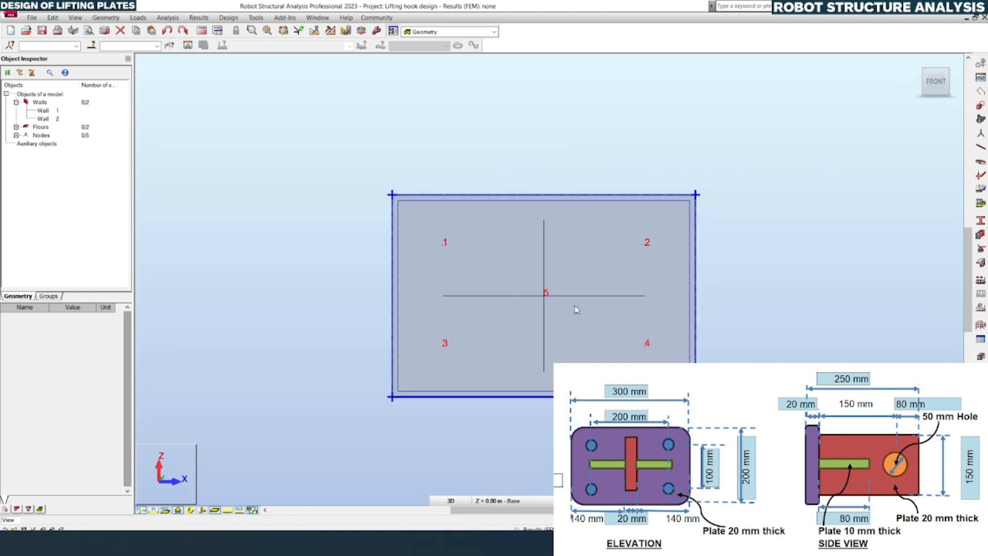
pyautogui.scroll(1, 576, 310)
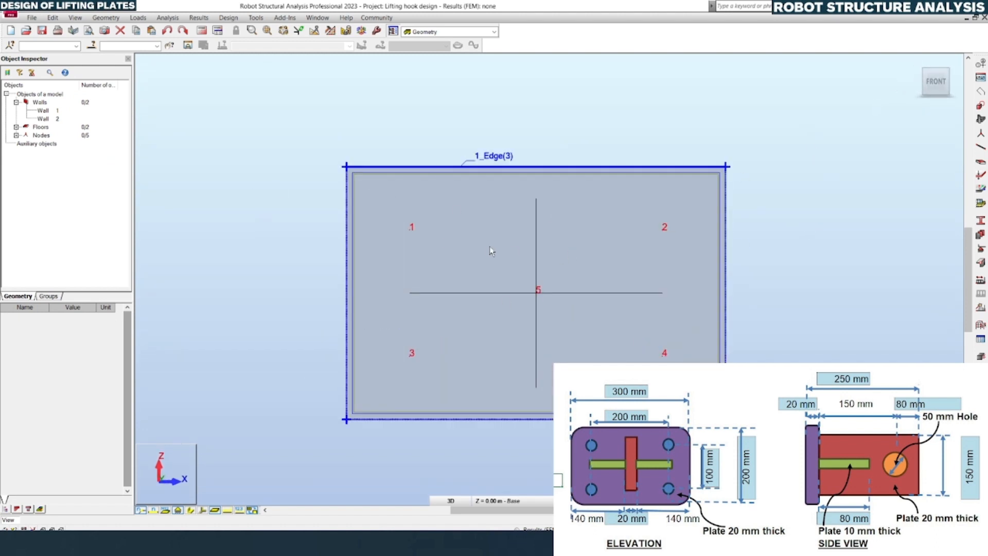
pyautogui.keyDown('shift'); pyautogui.moveTo(571, 247); pyautogui.dragTo(385, 277, button='middle'); pyautogui.keyUp('shift')
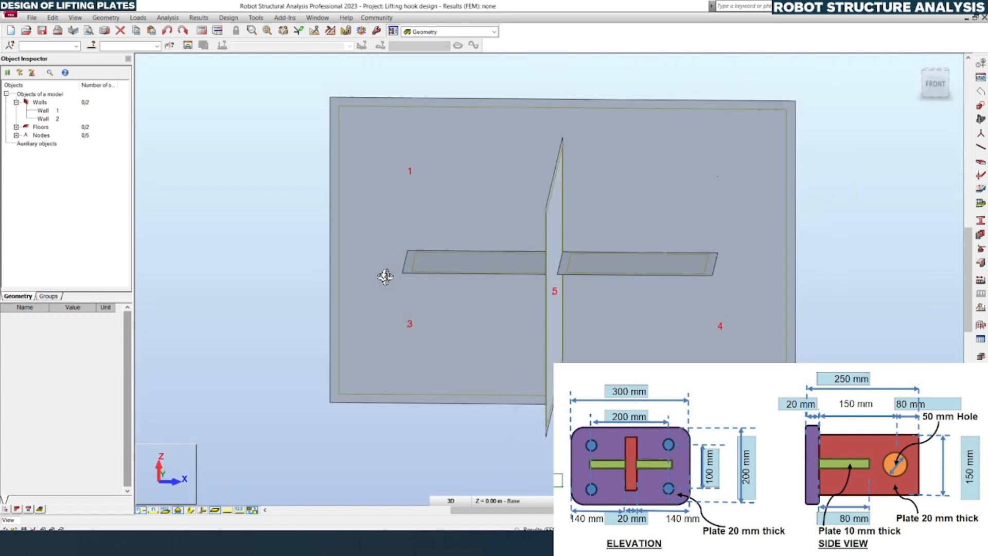
pyautogui.click(941, 87)
pyautogui.rightClick(806, 170)
pyautogui.click(829, 176)
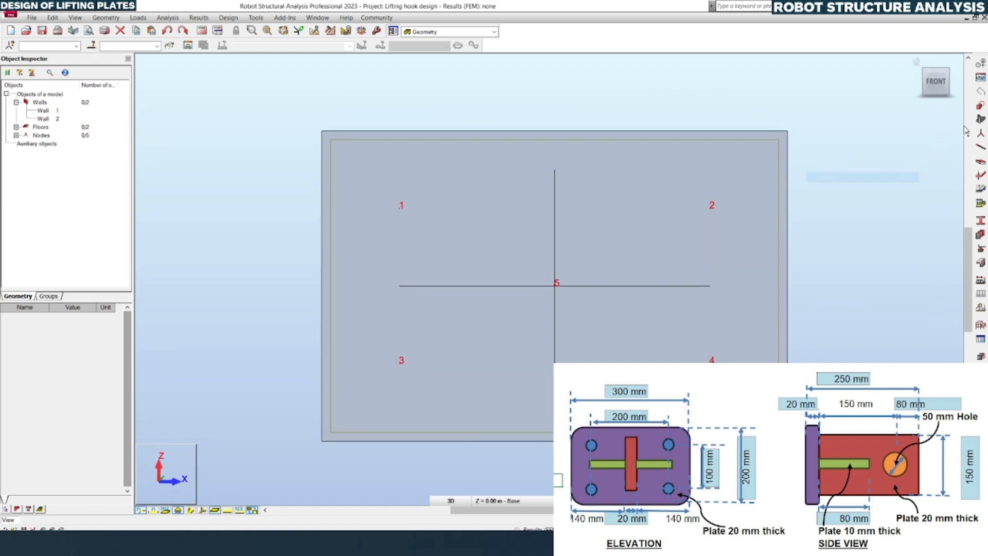
# Configure a center-radius circle in the XZ plane as a contour/opening, with radius 0.015 and discretization into 10 edges
pyautogui.click(981, 107)
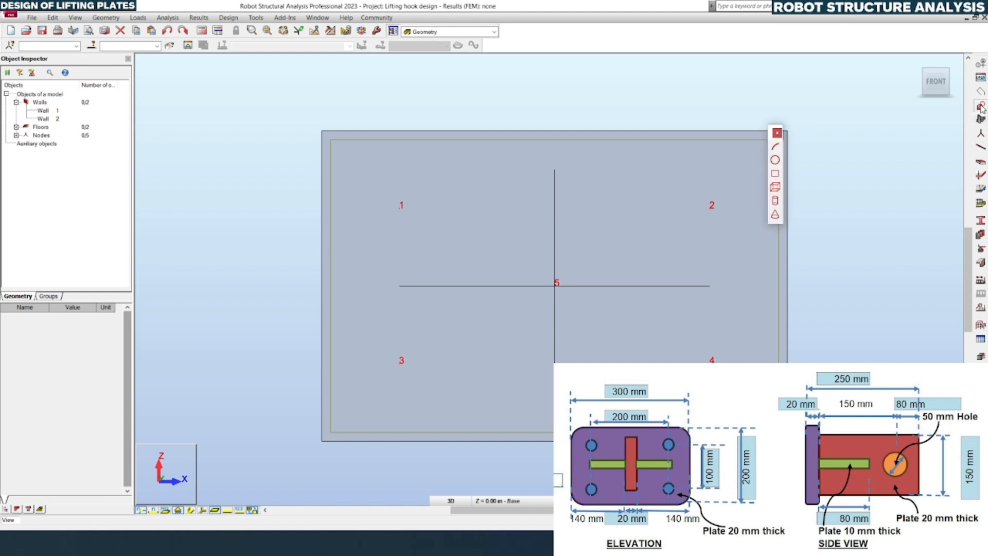
pyautogui.click(775, 160)
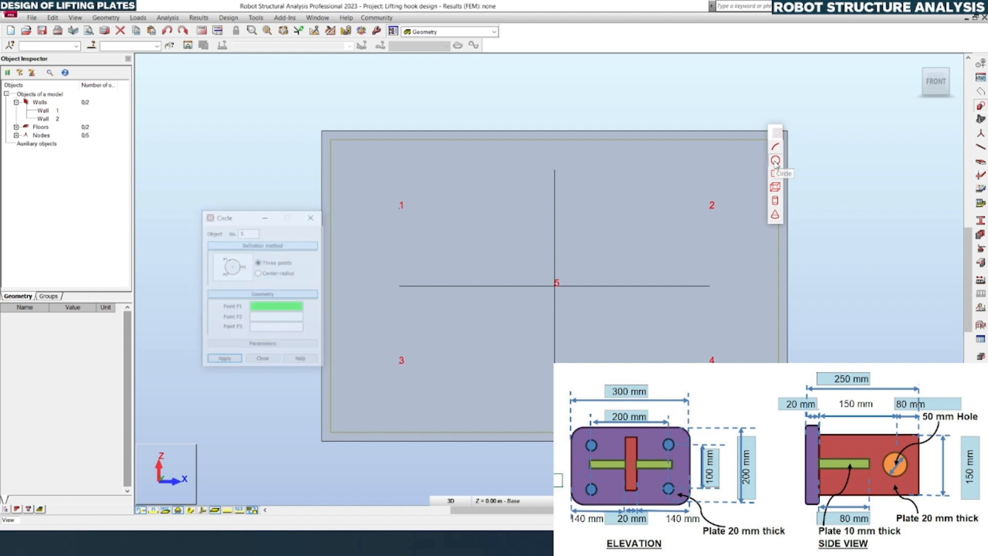
pyautogui.click(268, 277)
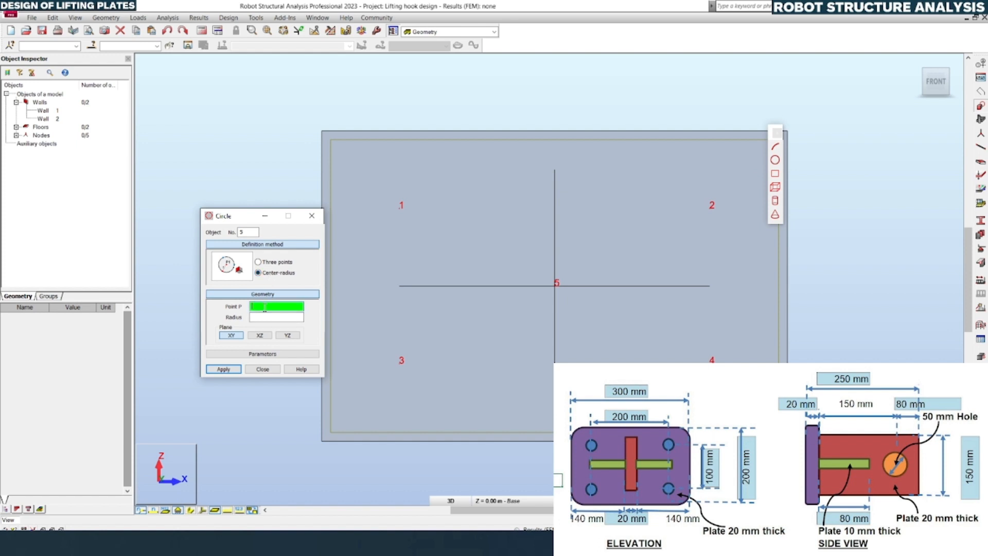
pyautogui.click(260, 335)
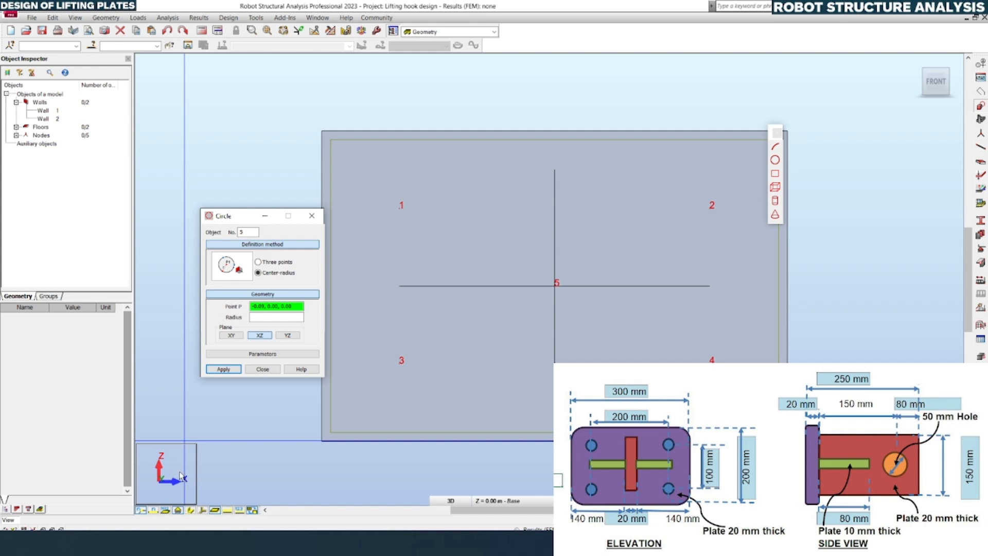
pyautogui.click(257, 318)
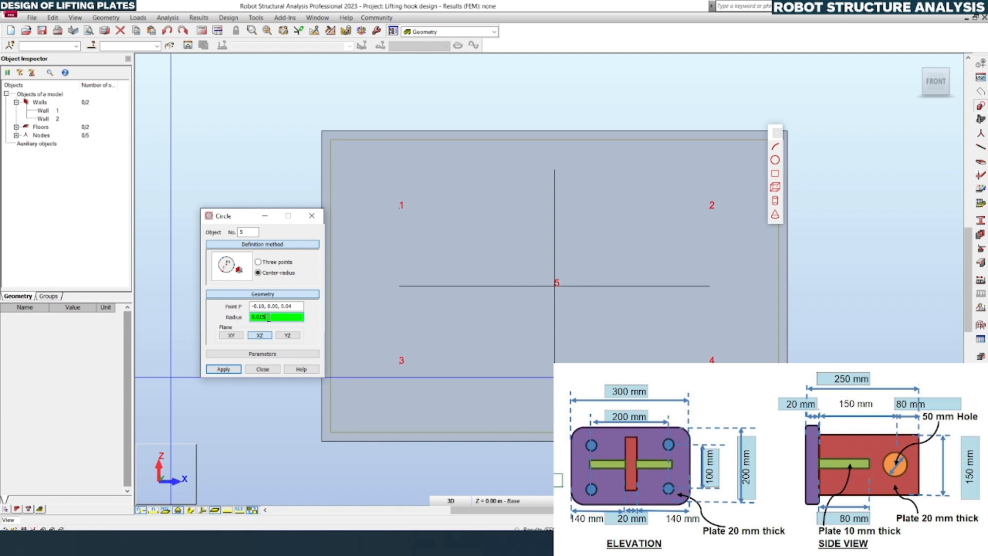
pyautogui.click(270, 355)
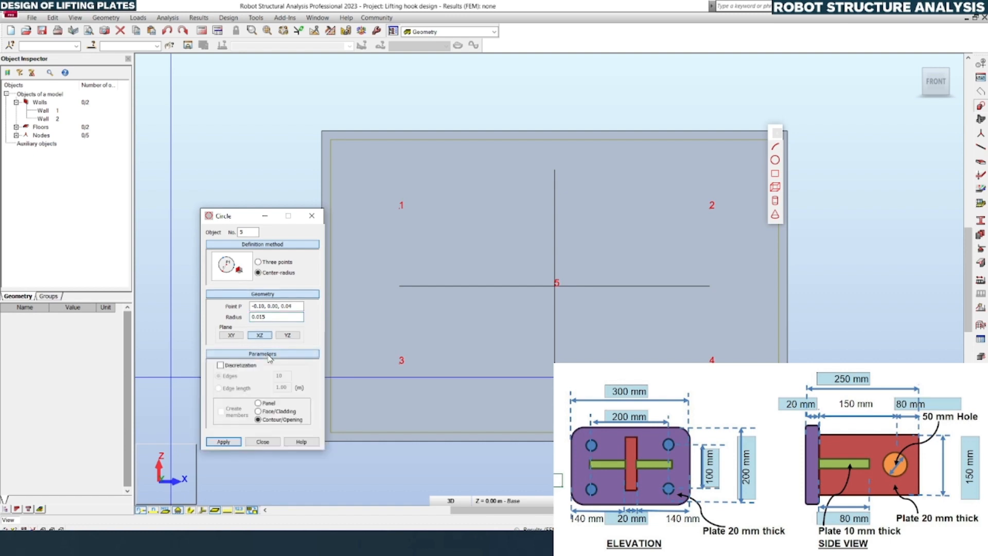
pyautogui.click(227, 366)
pyautogui.doubleClick(285, 377)
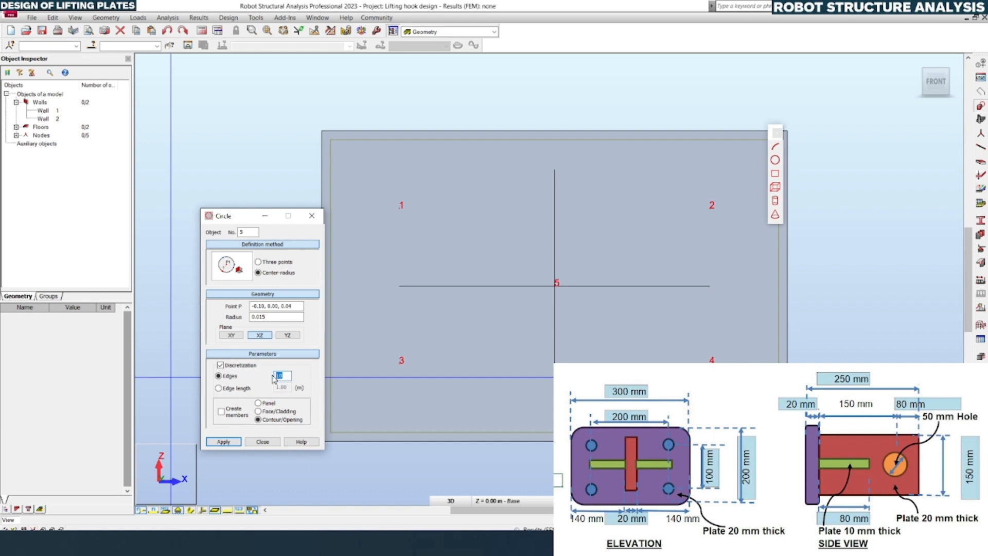
pyautogui.write('8')
pyautogui.write('0')
# Create the first circular opening in the back plate, centered on node 1 with radius 0.015
pyautogui.click(292, 307)
pyautogui.moveTo(373, 318); pyautogui.dragTo(446, 343, button='middle')
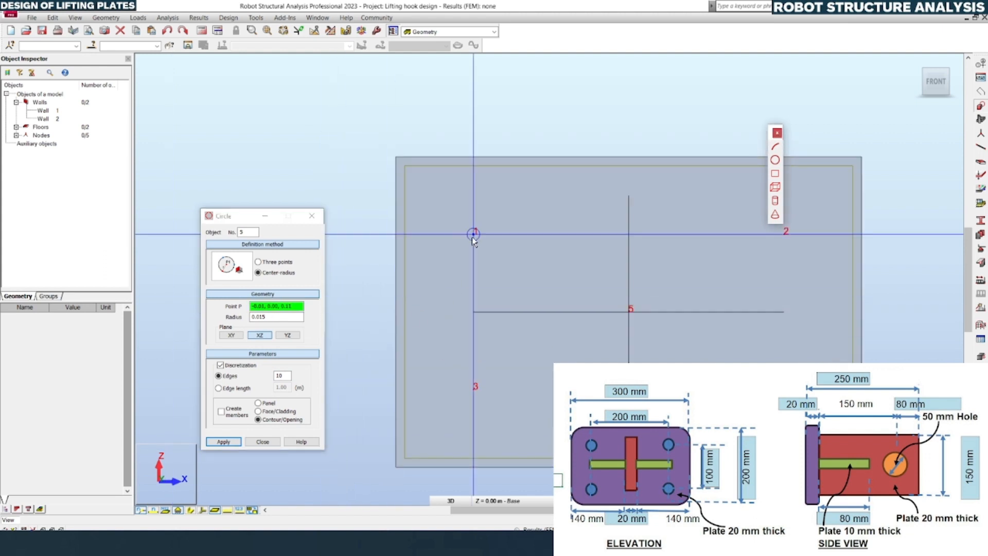
pyautogui.click(297, 306)
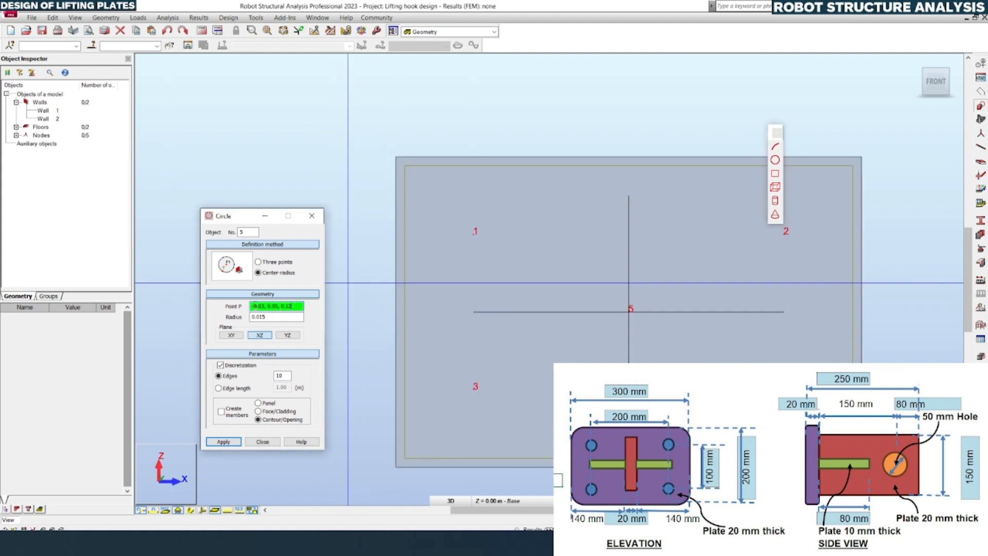
pyautogui.click(473, 236)
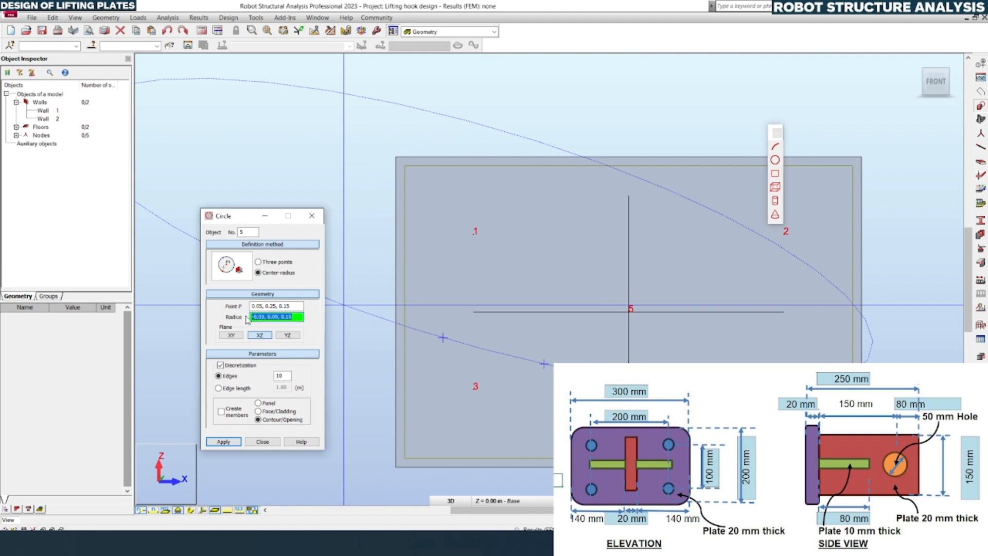
pyautogui.write('0.015')
pyautogui.click(224, 441)
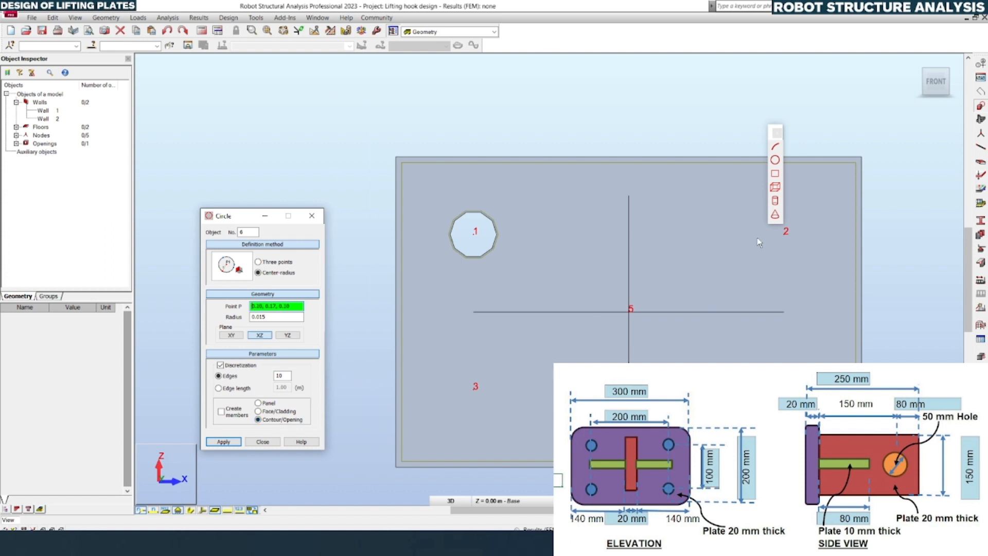
# Create matching circular openings of radius 0.015 at nodes 2, 3 and 4, then finish drawing circles
pyautogui.moveTo(757, 238); pyautogui.dragTo(744, 269, button='middle')
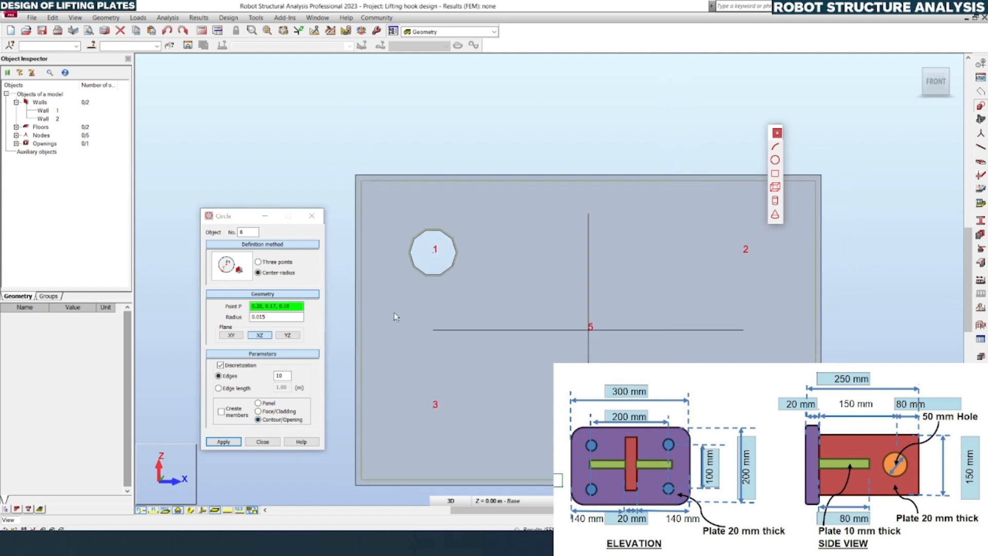
pyautogui.click(299, 307)
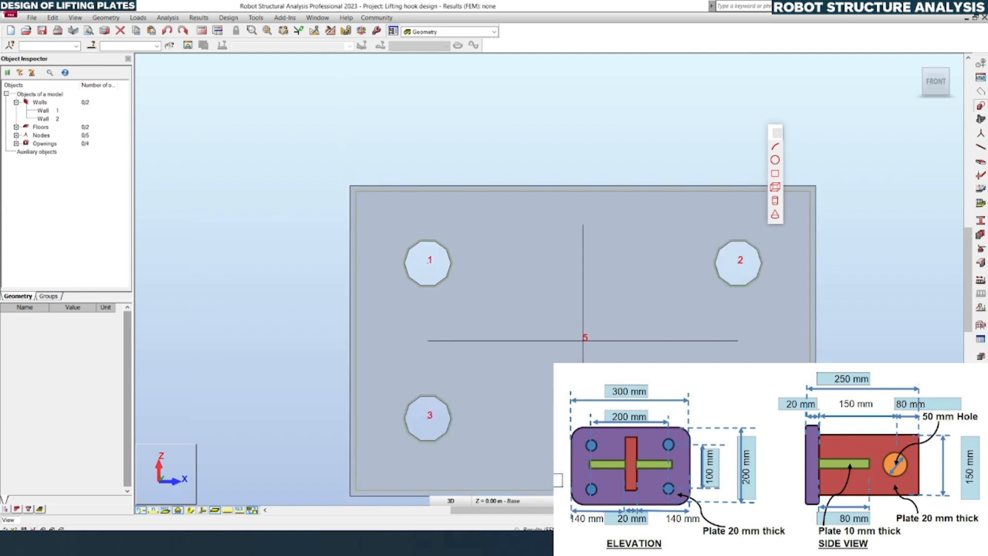
pyautogui.click(318, 236)
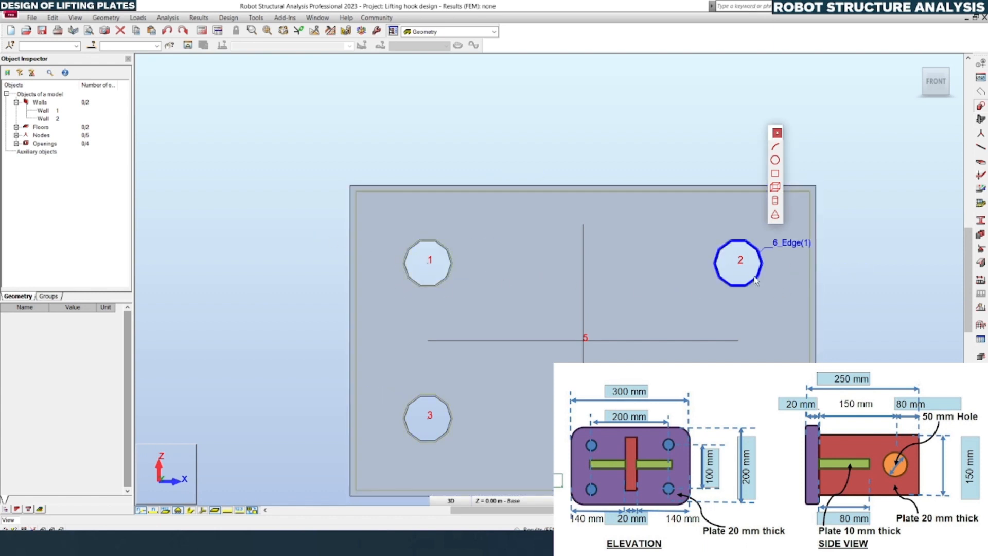
pyautogui.click(776, 132)
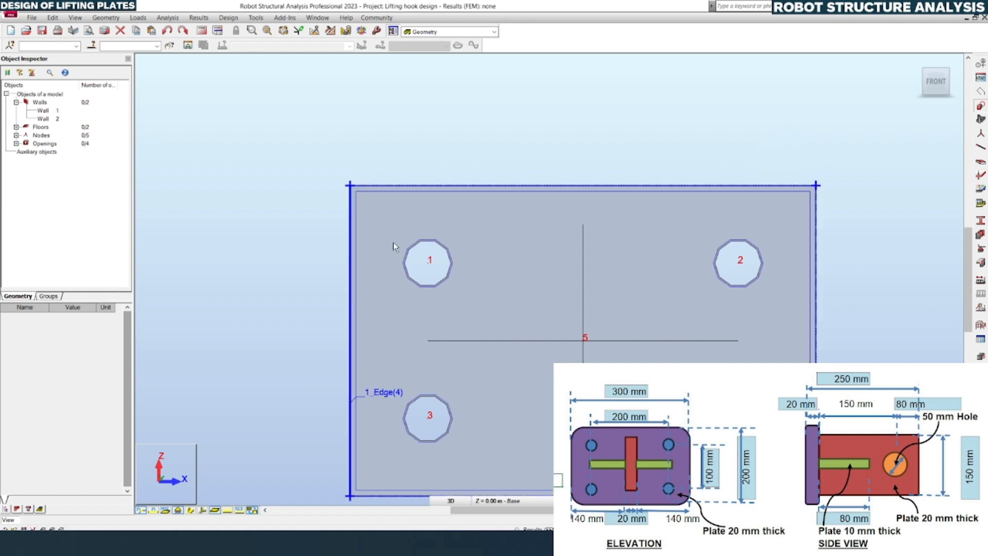
# Start adding nodes numbered from 11, placing nodes 11 and 12 on the top edge vertices of the opening around node 1
pyautogui.moveTo(560, 333); pyautogui.dragTo(546, 314, button='middle')
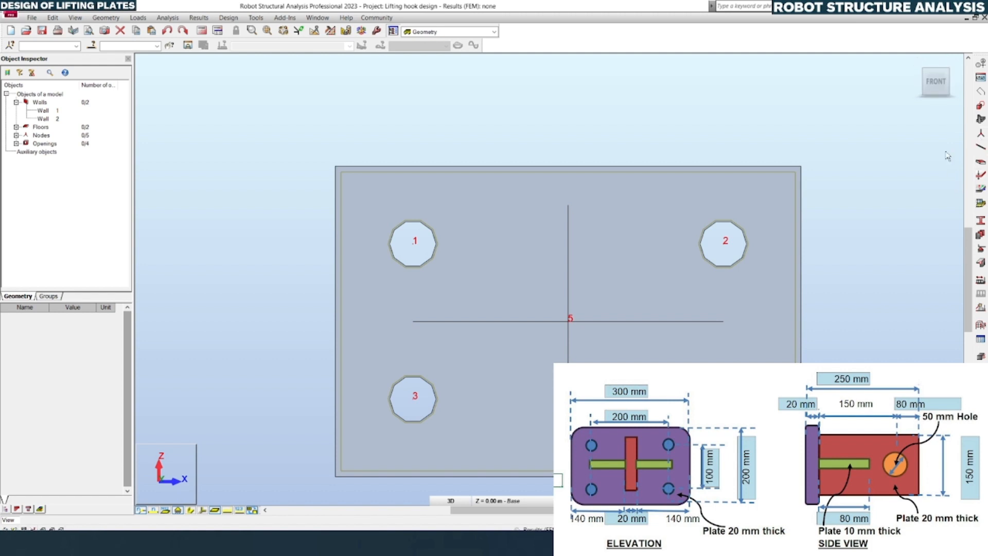
pyautogui.click(981, 136)
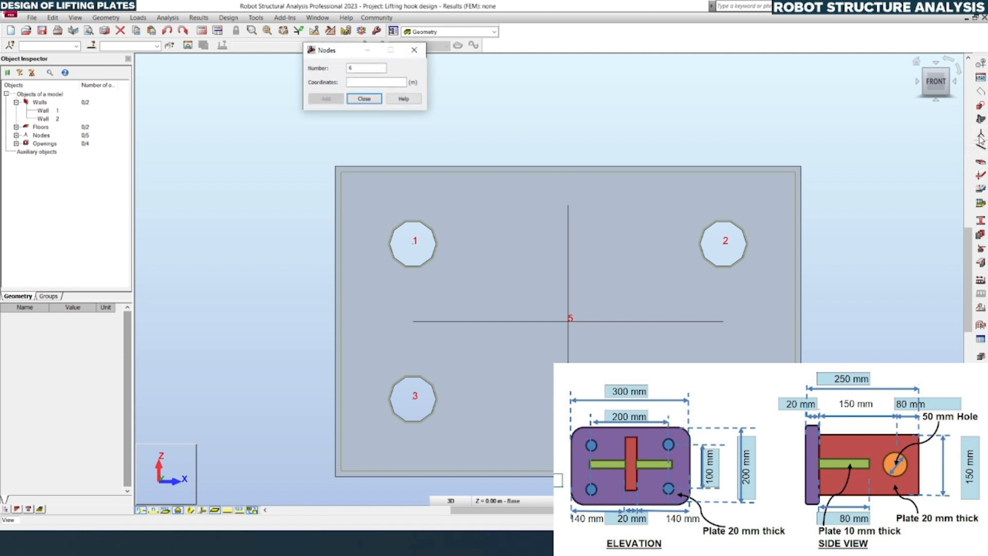
pyautogui.scroll(4, 440, 221)
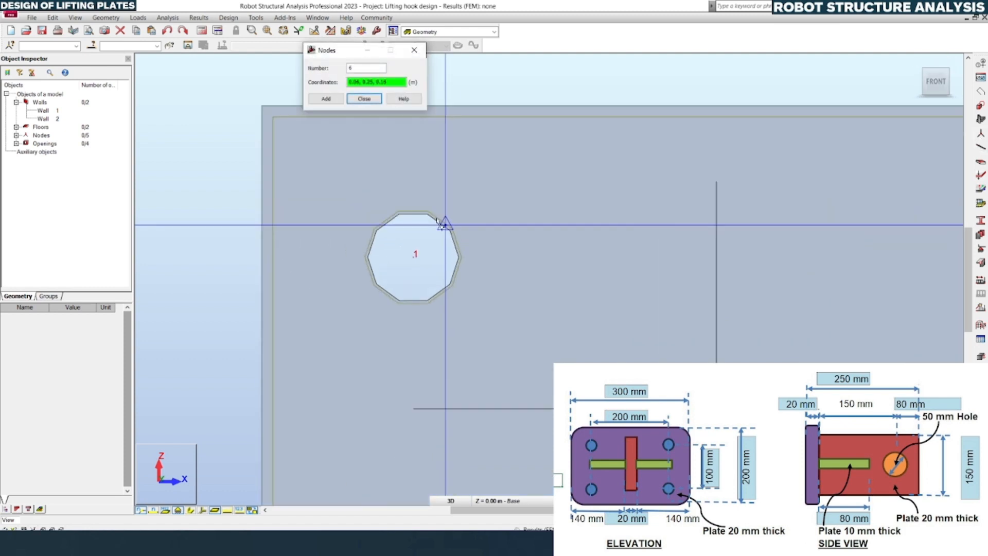
pyautogui.doubleClick(349, 67)
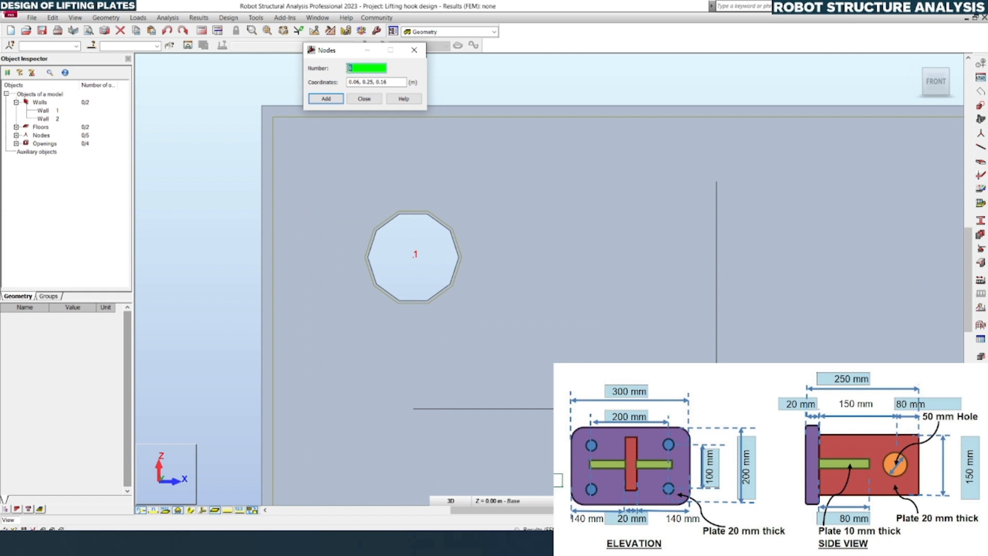
pyautogui.write('11')
pyautogui.scroll(2, 512, 254)
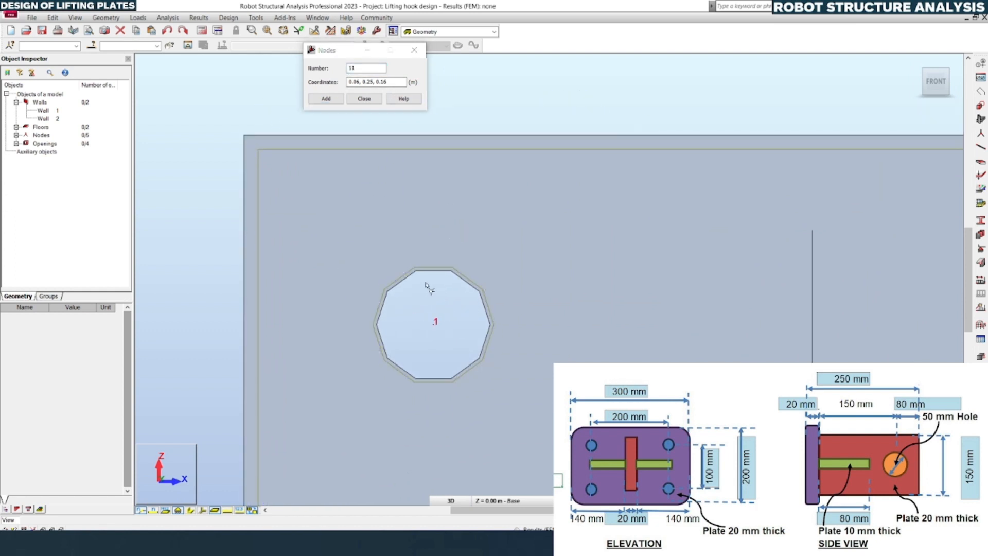
pyautogui.scroll(1, 425, 283)
pyautogui.doubleClick(393, 83)
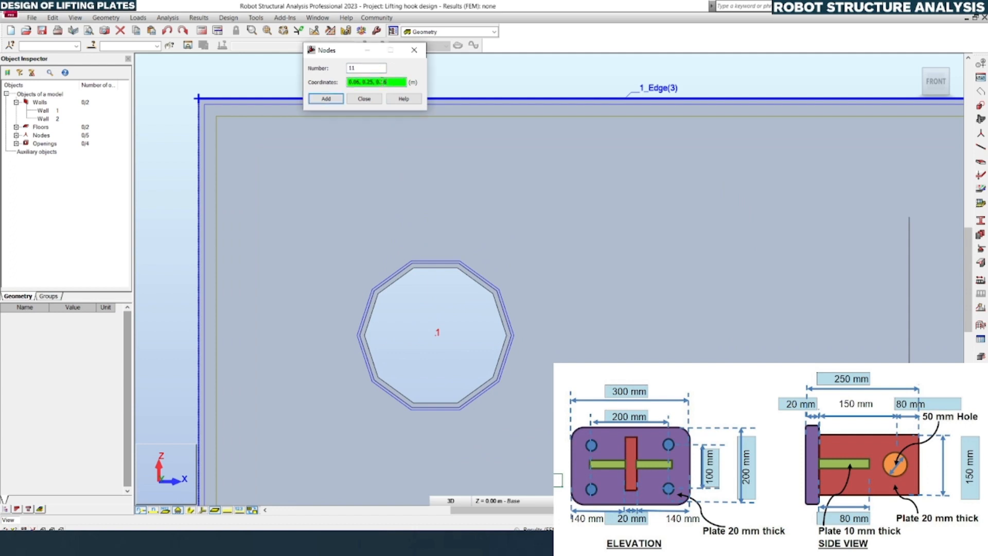
pyautogui.click(414, 269)
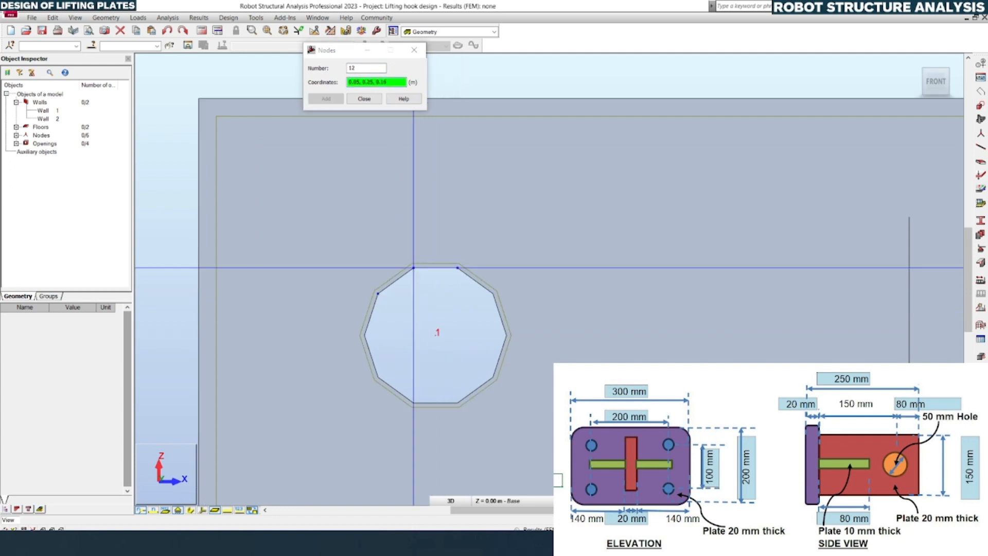
pyautogui.click(458, 268)
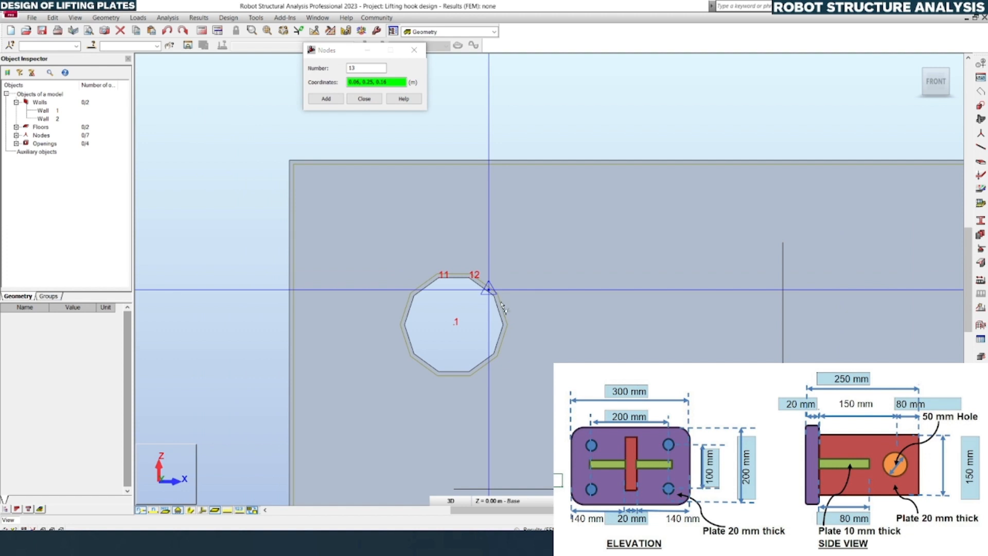
# Add nodes 13 to 20 clockwise on the remaining vertices of the opening around node 1
pyautogui.scroll(2, 497, 307)
pyautogui.click(485, 285)
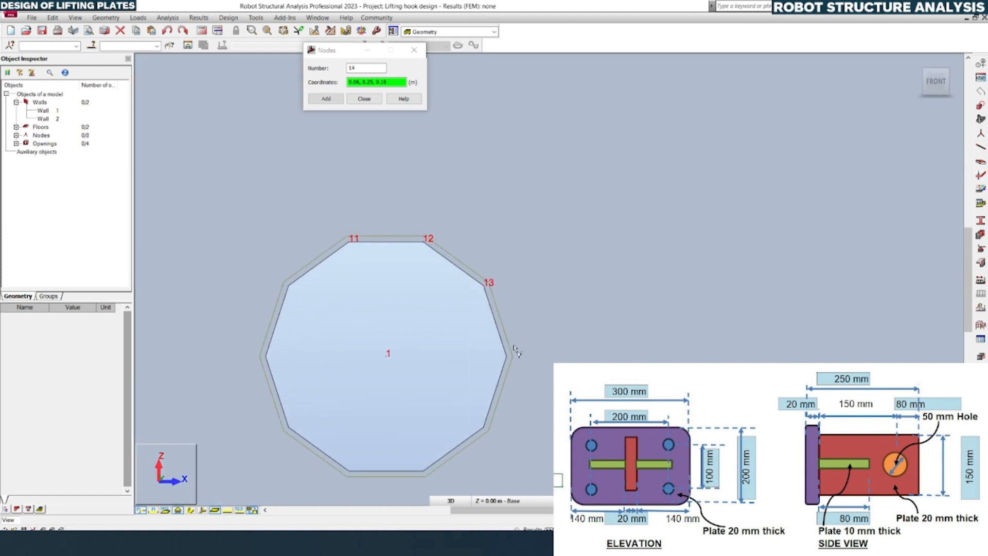
pyautogui.click(507, 356)
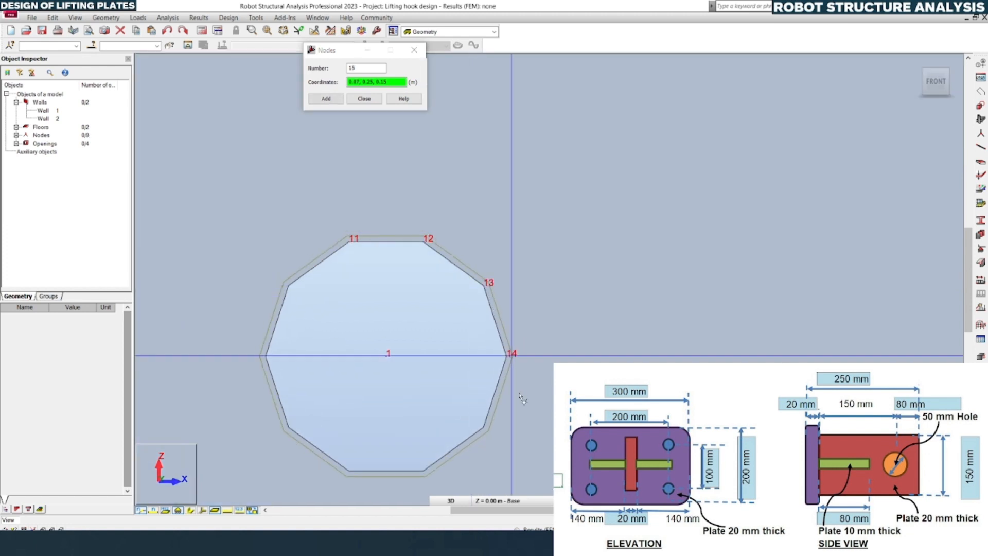
pyautogui.click(484, 426)
pyautogui.click(423, 470)
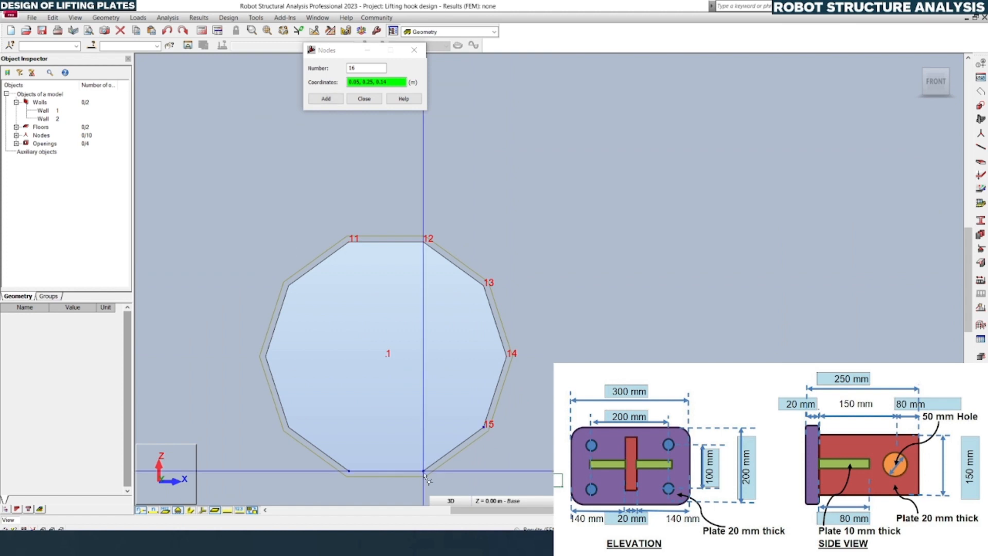
pyautogui.click(350, 471)
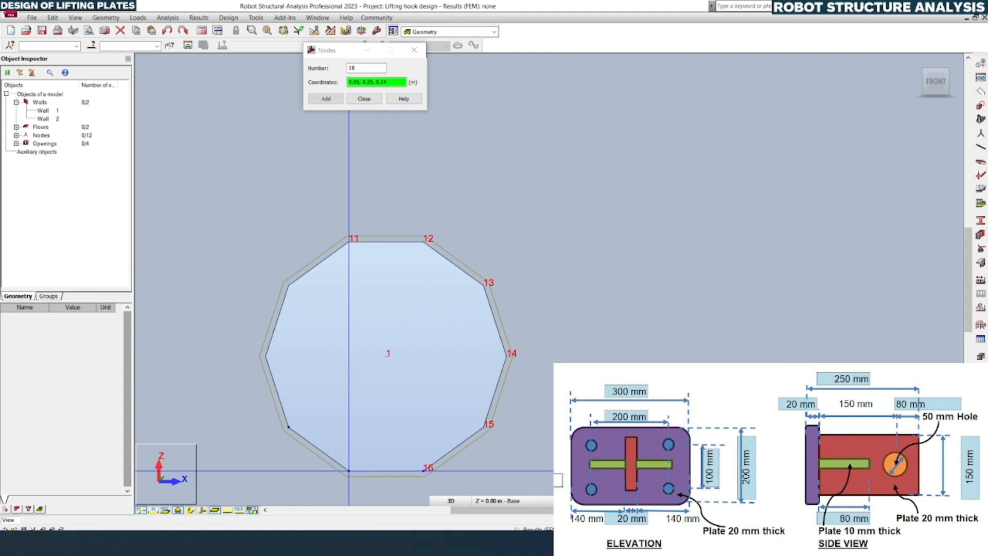
pyautogui.click(287, 428)
pyautogui.click(265, 356)
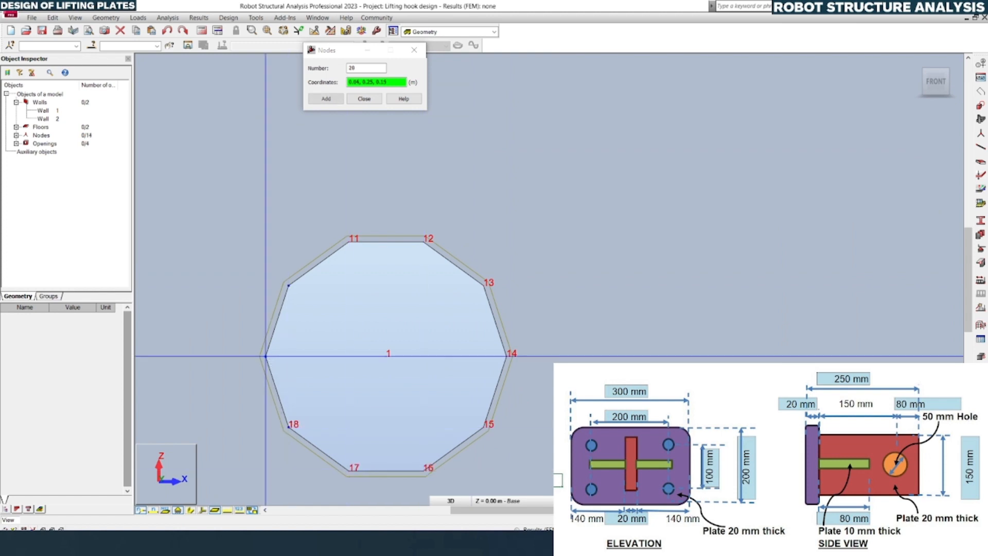
pyautogui.click(290, 285)
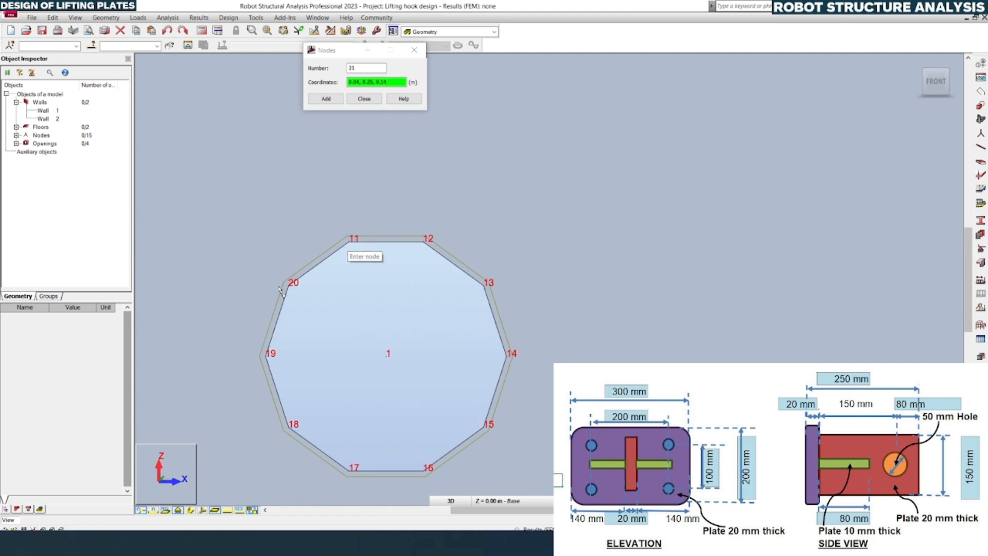
# Add nodes 21 to 24 clockwise on the opening around node 2, from its top-left vertex to its rightmost vertex
pyautogui.scroll(-5, 453, 206)
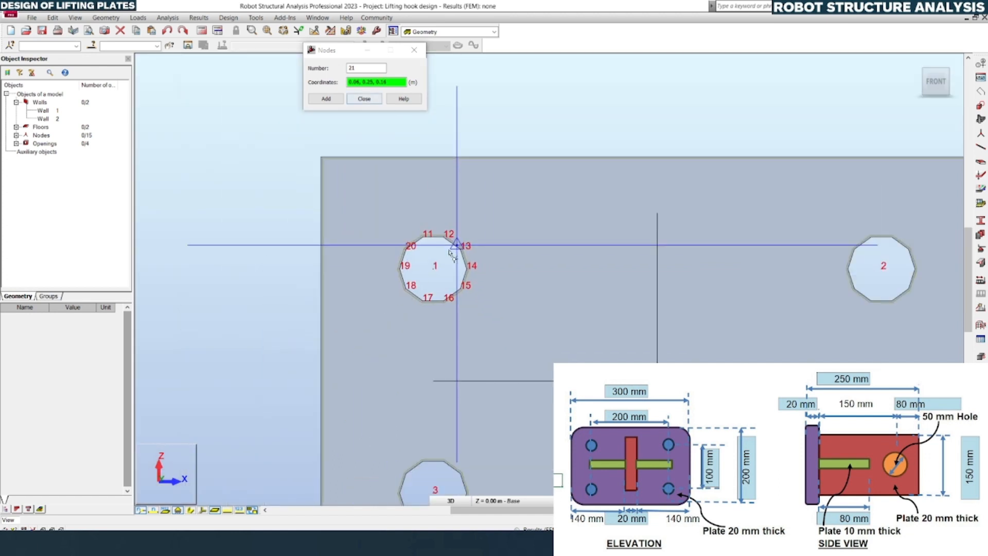
pyautogui.scroll(2, 860, 258)
pyautogui.scroll(2, 859, 260)
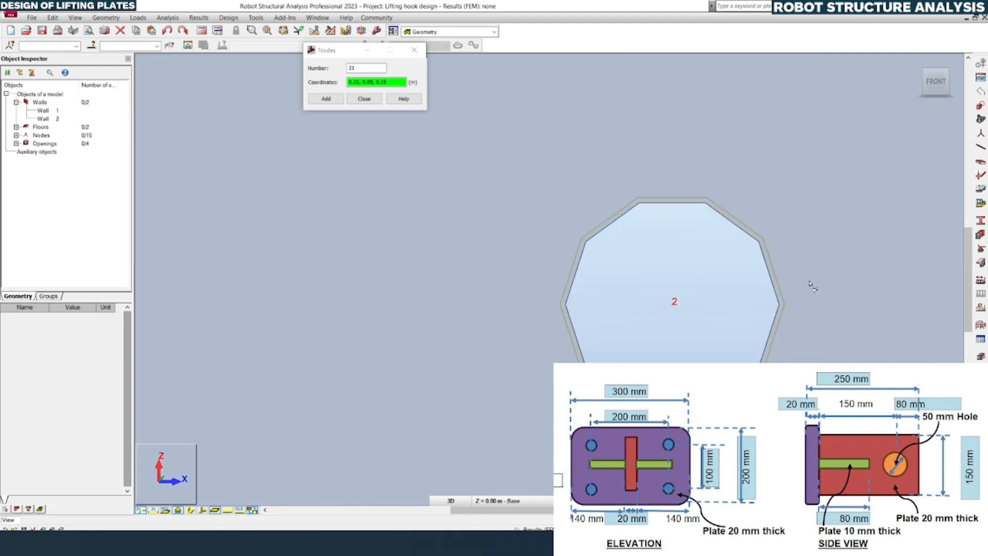
pyautogui.scroll(1, 746, 314)
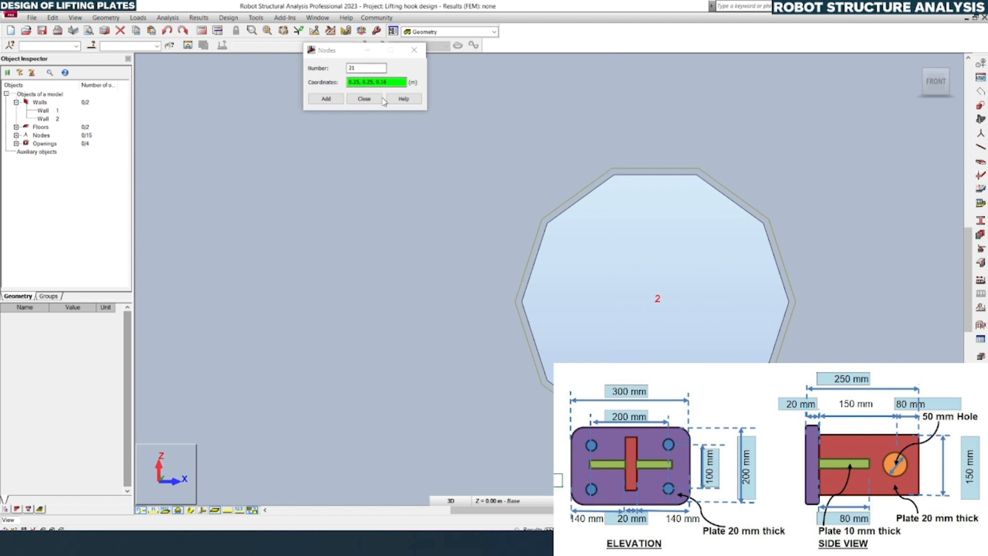
pyautogui.click(616, 175)
pyautogui.click(697, 175)
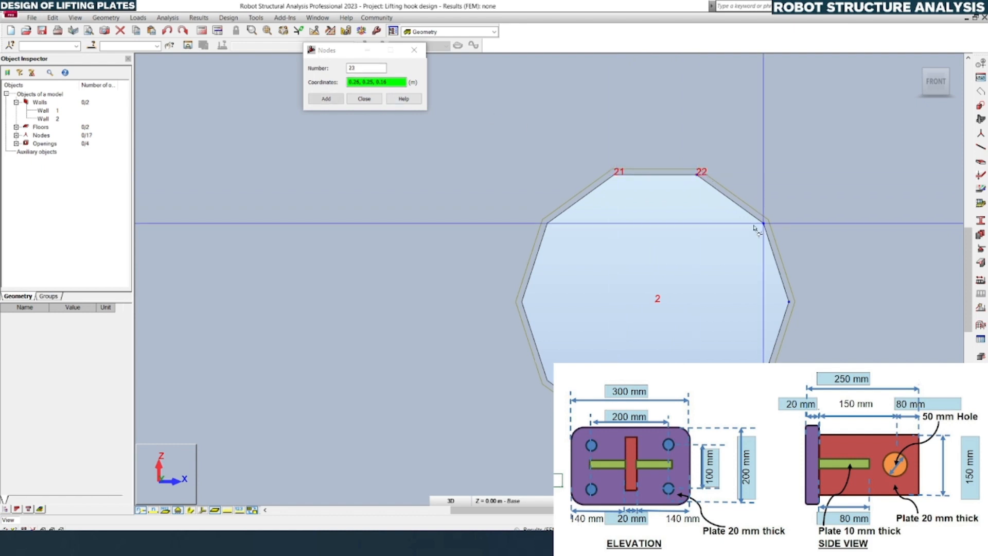
pyautogui.click(764, 223)
pyautogui.click(788, 301)
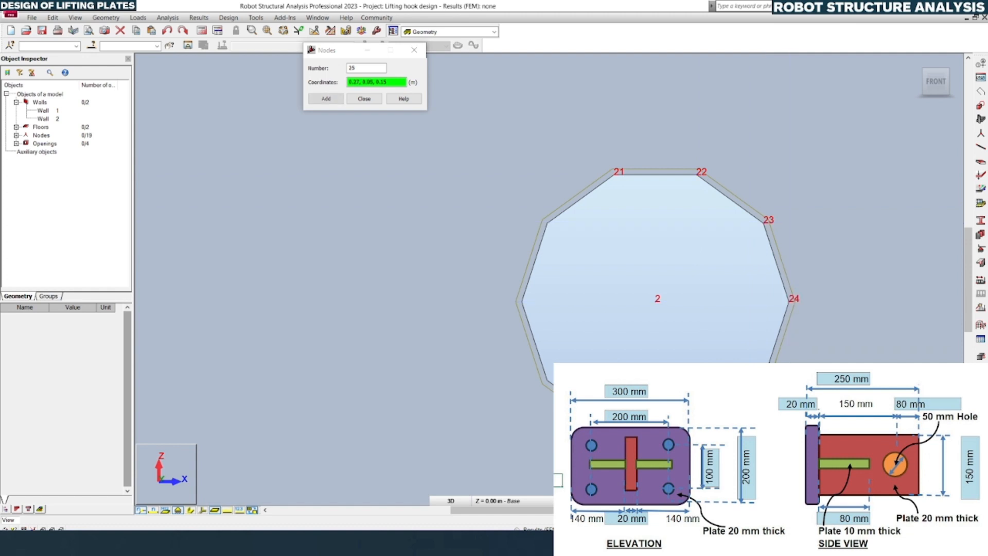
# Add nodes 25 to 30 clockwise on the remaining vertices of the opening around node 2
pyautogui.click(763, 381)
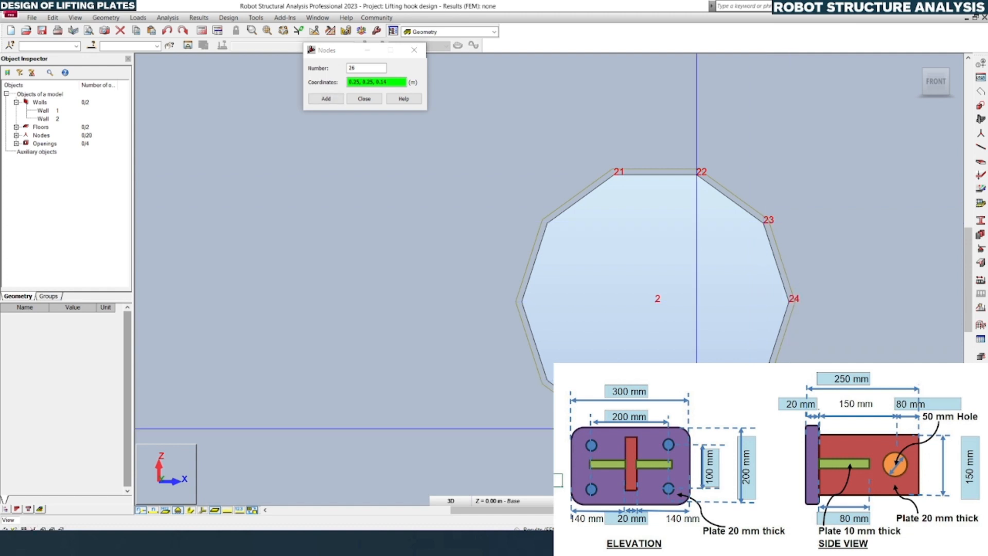
pyautogui.click(697, 428)
pyautogui.click(614, 428)
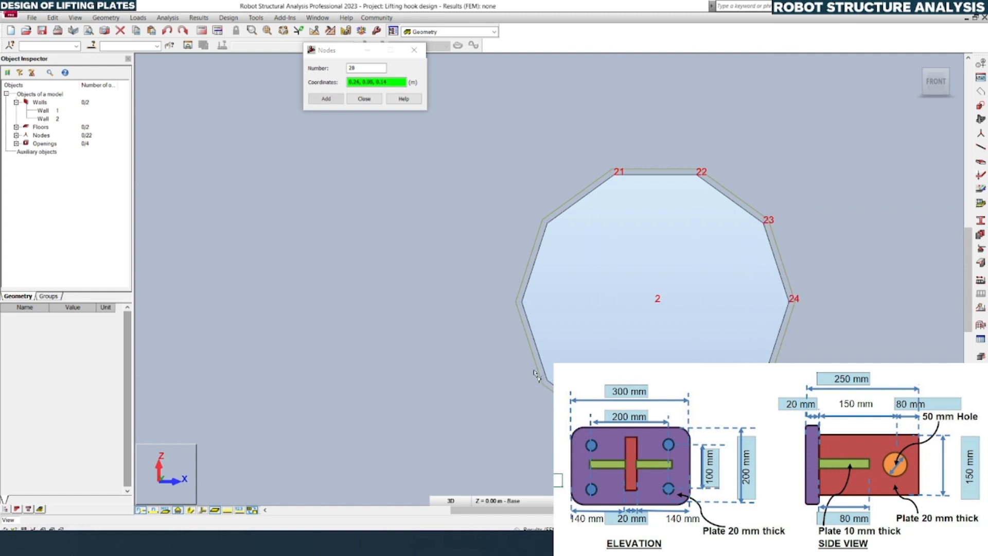
pyautogui.click(547, 381)
pyautogui.click(547, 381)
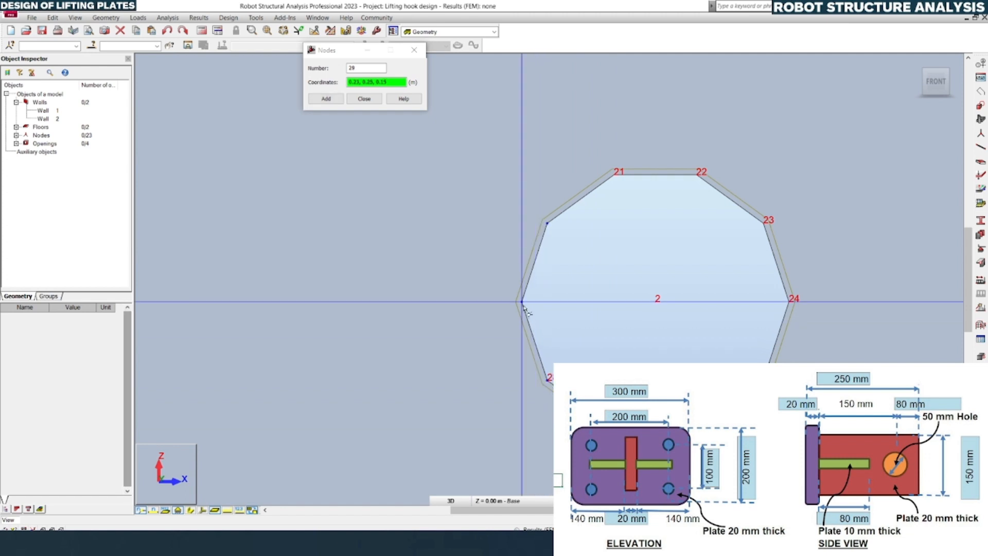
pyautogui.click(521, 302)
pyautogui.click(551, 228)
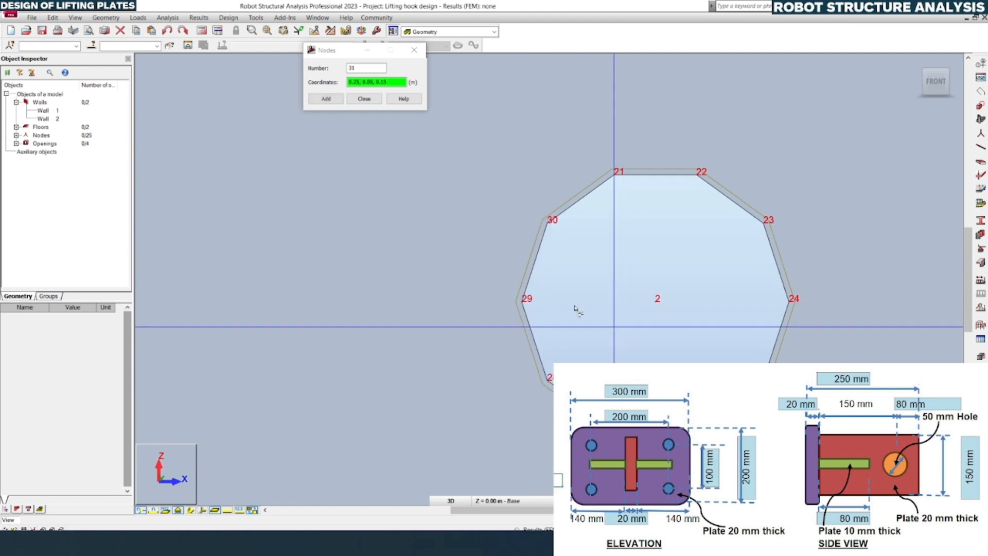
# Bring the opening around node 3 into close view
pyautogui.scroll(-3, 721, 272)
pyautogui.scroll(-2, 724, 266)
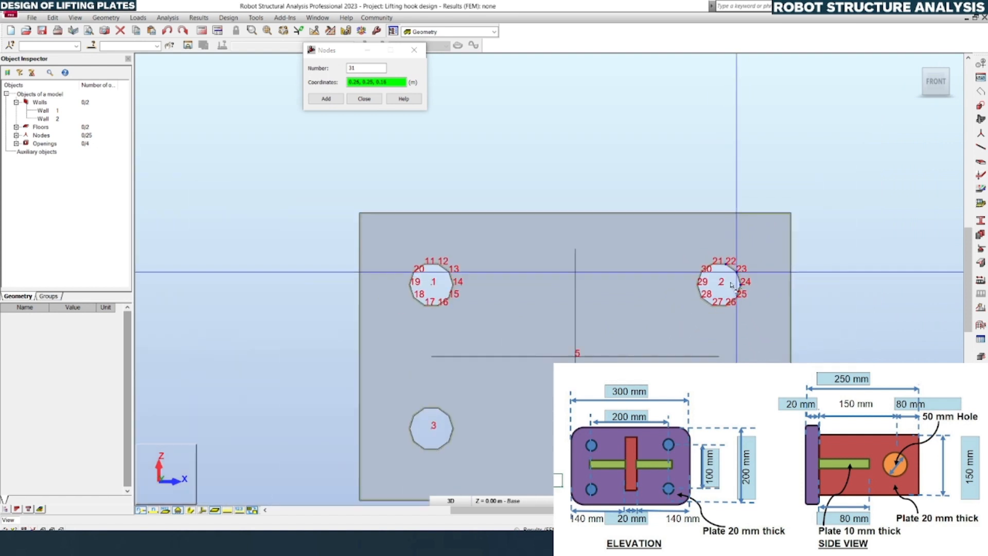
pyautogui.scroll(2, 470, 383)
pyautogui.scroll(5, 432, 373)
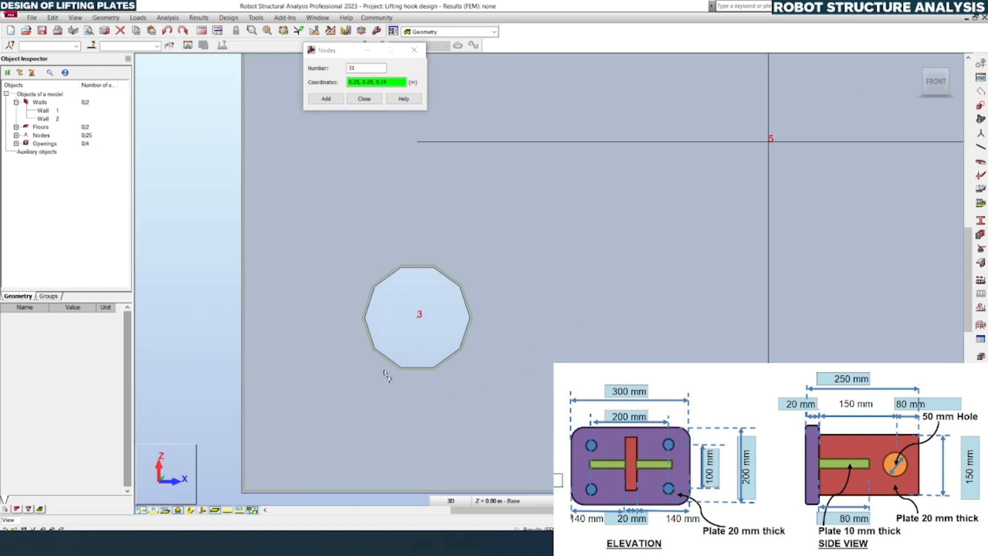
pyautogui.scroll(-3, 415, 271)
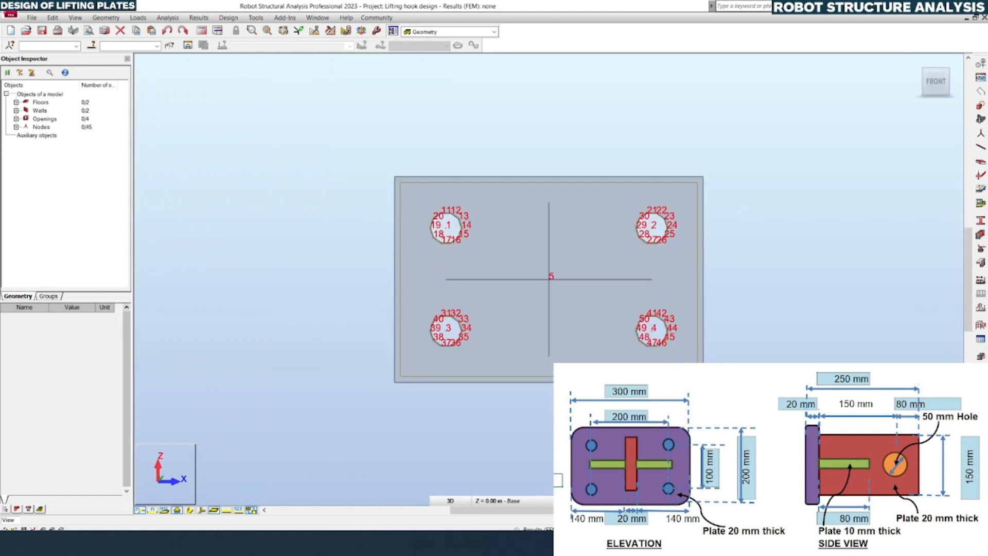
# Start a new rigid link definition and select its existing label for replacement
pyautogui.scroll(1, 712, 307)
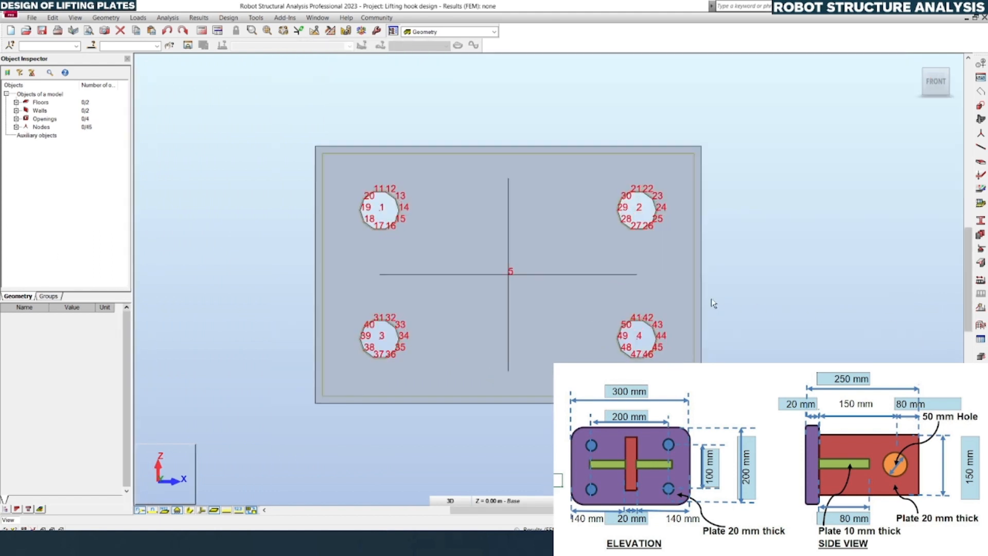
pyautogui.scroll(1, 711, 304)
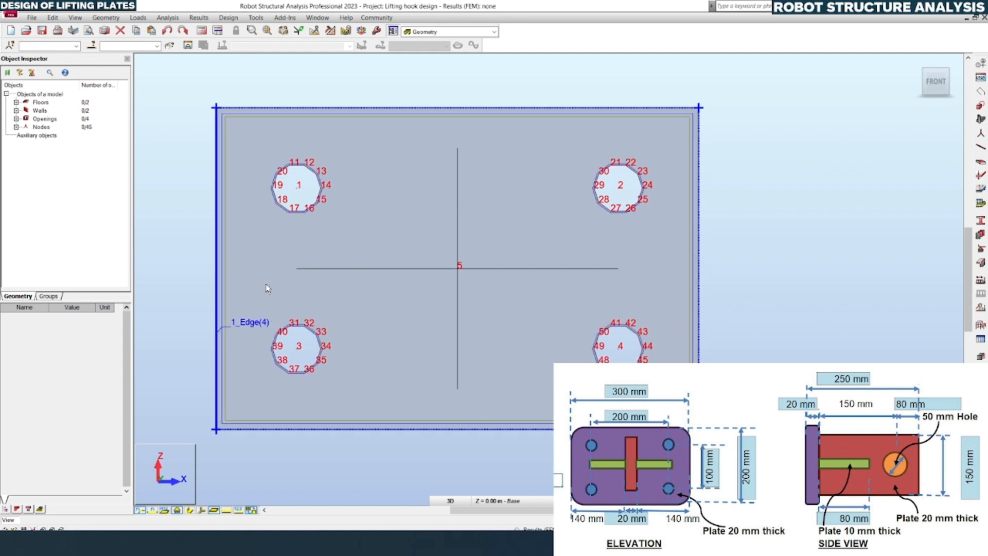
pyautogui.moveTo(266, 285); pyautogui.dragTo(311, 283, button='middle')
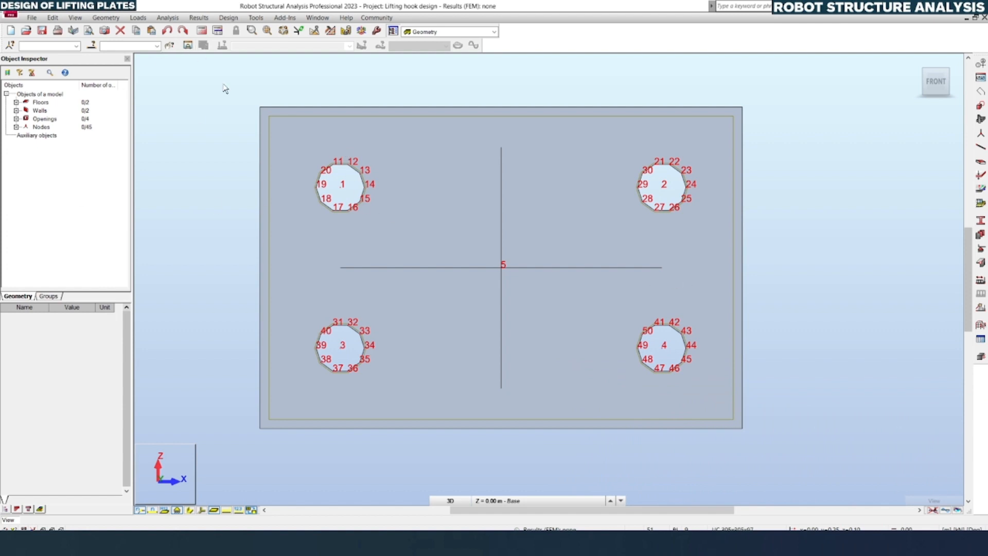
pyautogui.click(106, 17)
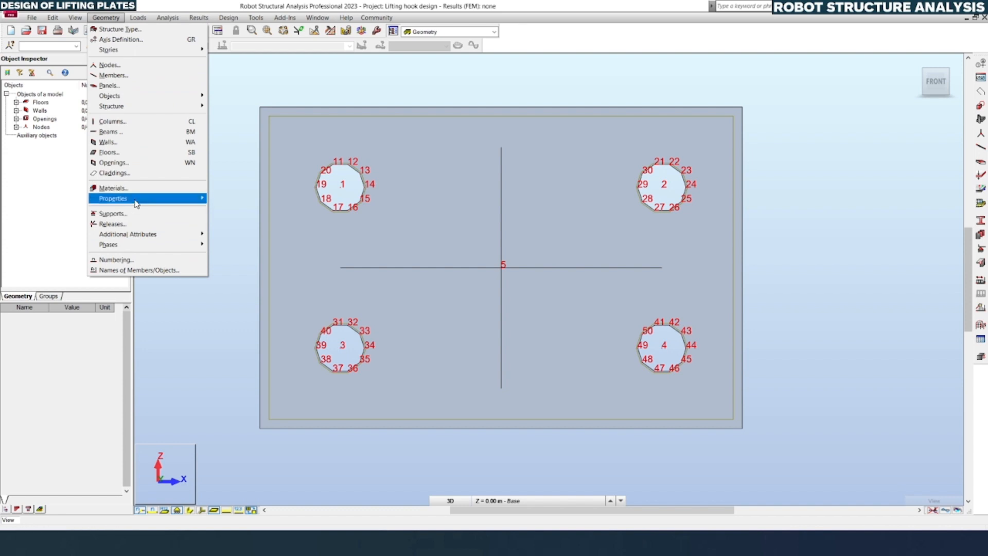
pyautogui.moveTo(135, 238)
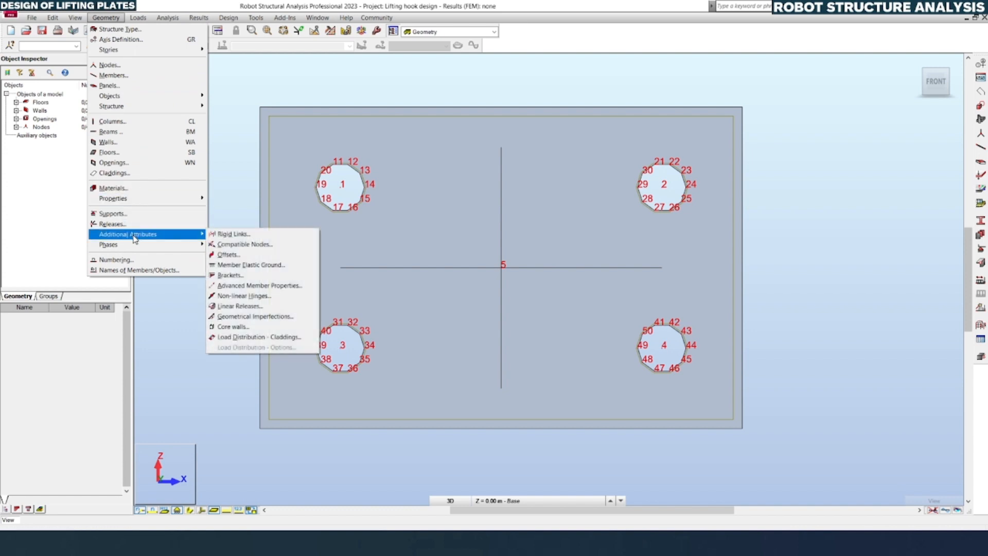
pyautogui.click(231, 234)
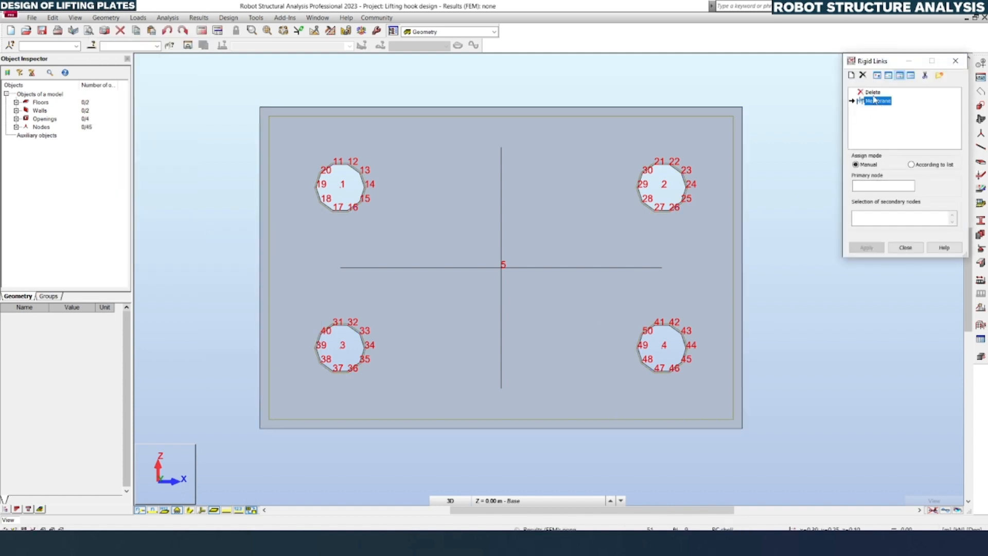
pyautogui.click(852, 75)
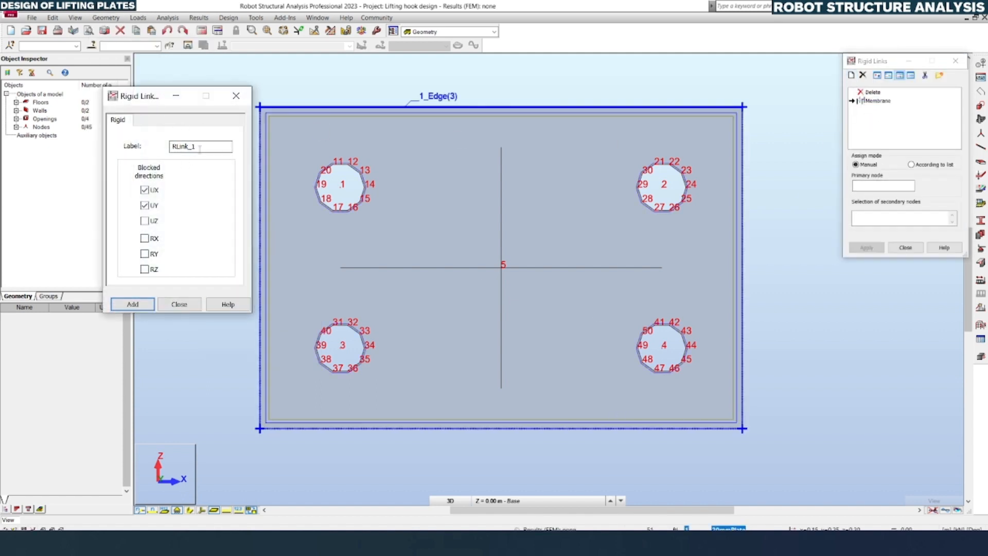
pyautogui.moveTo(202, 146); pyautogui.dragTo(137, 142)
pyautogui.write('Pinned join')
pyautogui.press('BackSpace')
pyautogui.press('BackSpace')
pyautogui.press('BackSpace')
pyautogui.press('BackSpace')
pyautogui.press('BackSpace')
pyautogui.press('BackSpace')
pyautogui.press('BackSpace')
pyautogui.press('BackSpace')
pyautogui.press('BackSpace')
pyautogui.press('BackSpace')
pyautogui.press('BackSpace')
pyautogui.press('BackSpace')
# Label the rigid link Rigid, block UZ, RX, RY and RZ in addition to UX and UY, and add the definition
pyautogui.write('Rigid')
pyautogui.click(154, 222)
pyautogui.click(153, 239)
pyautogui.click(144, 254)
pyautogui.click(144, 269)
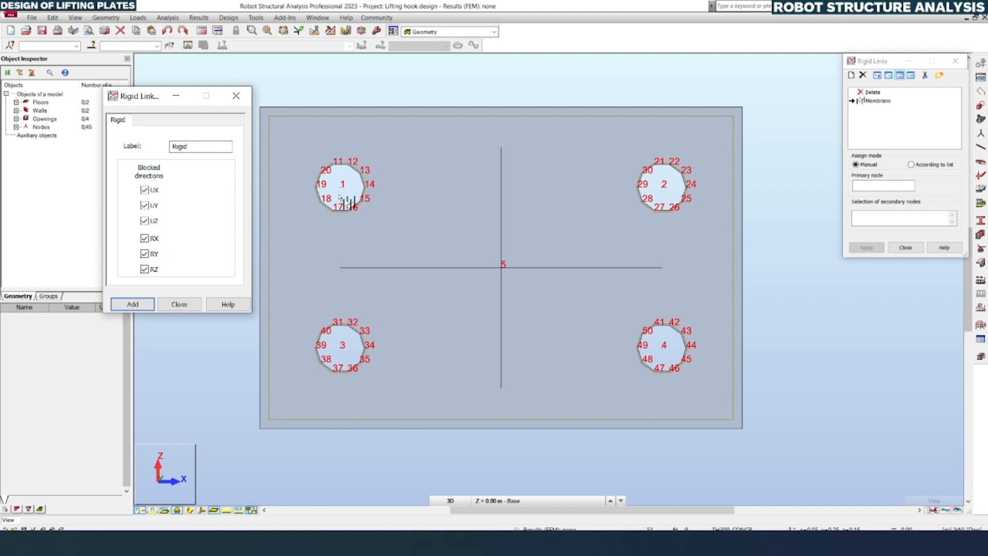
pyautogui.click(133, 305)
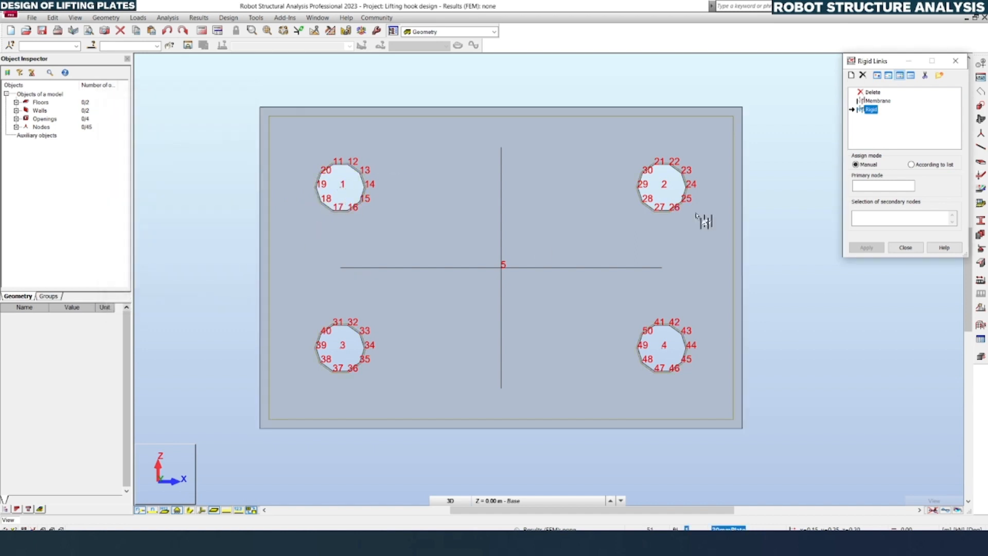
# Apply the Rigid link with node 1 as primary node and nodes 11 to 20 as secondary nodes
pyautogui.click(865, 189)
pyautogui.write('1')
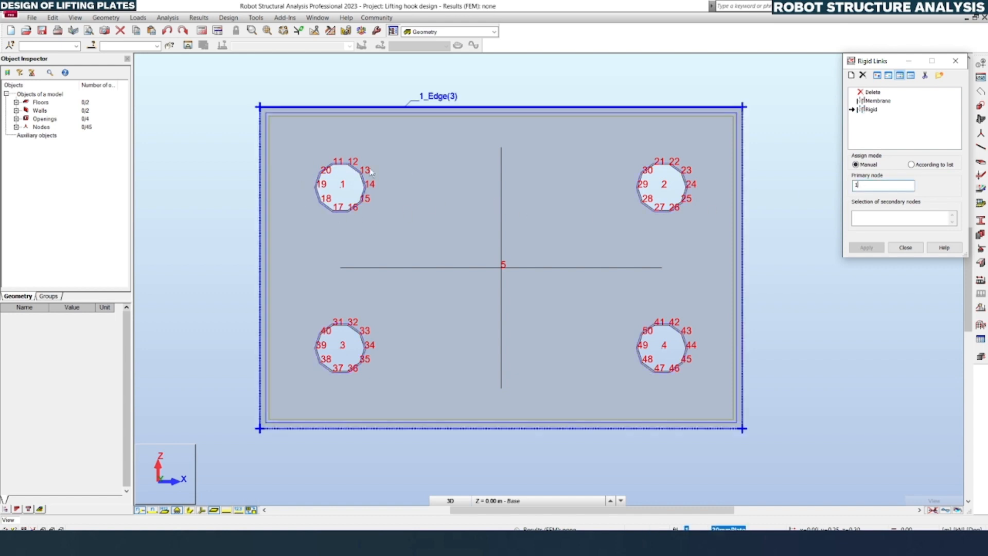
pyautogui.click(881, 220)
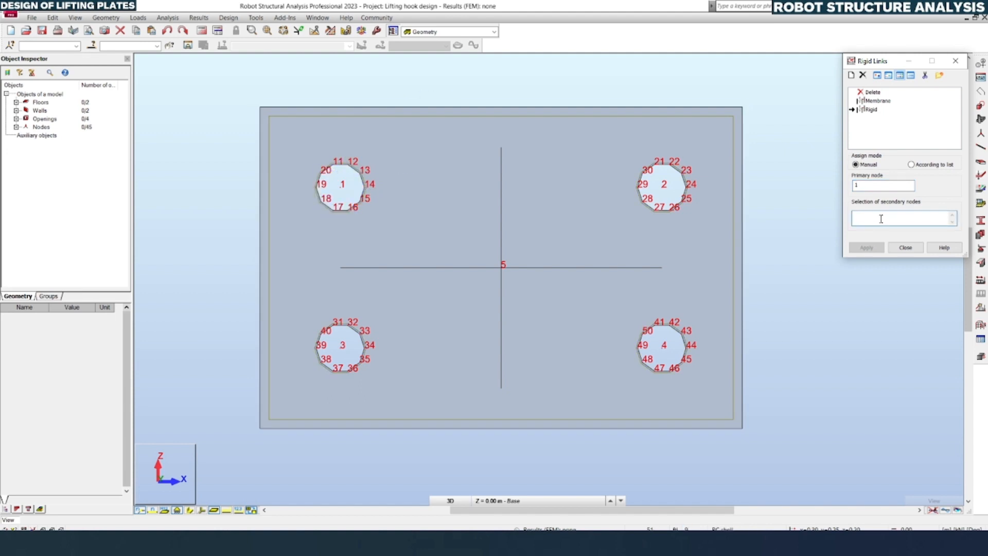
pyautogui.write('11')
pyautogui.write('20')
pyautogui.click(868, 249)
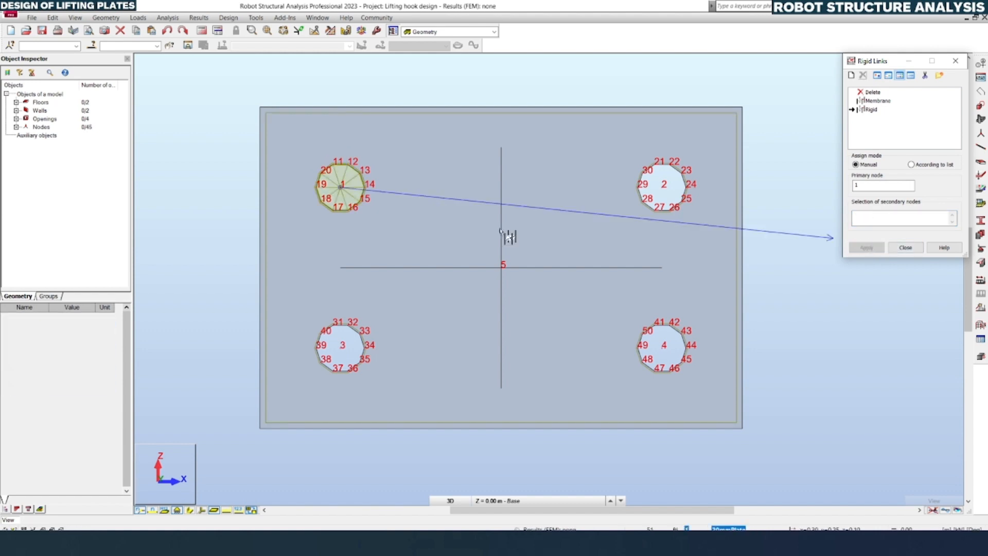
# Apply the Rigid link with node 2 as primary node and nodes 21 to 30 as secondary nodes
pyautogui.scroll(2, 344, 187)
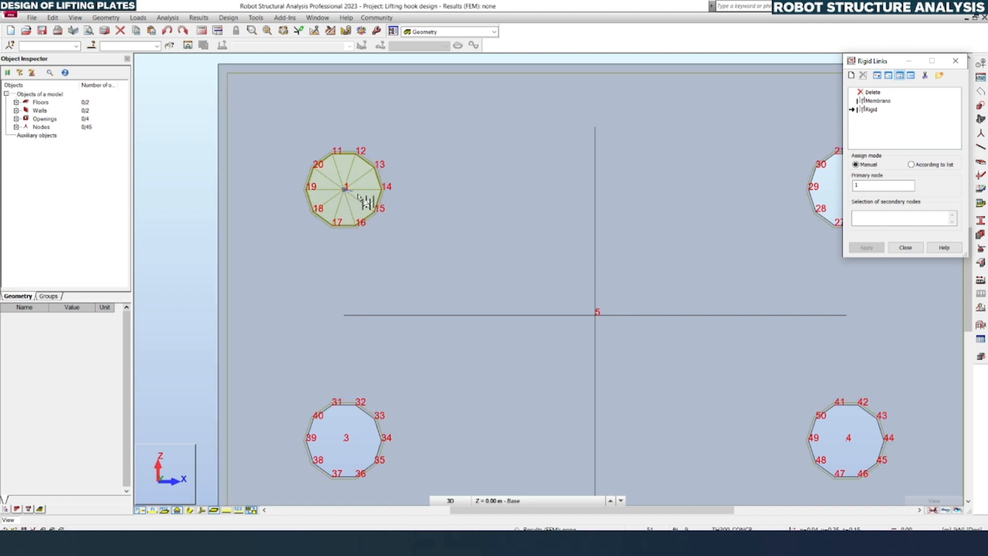
pyautogui.scroll(-1, 341, 206)
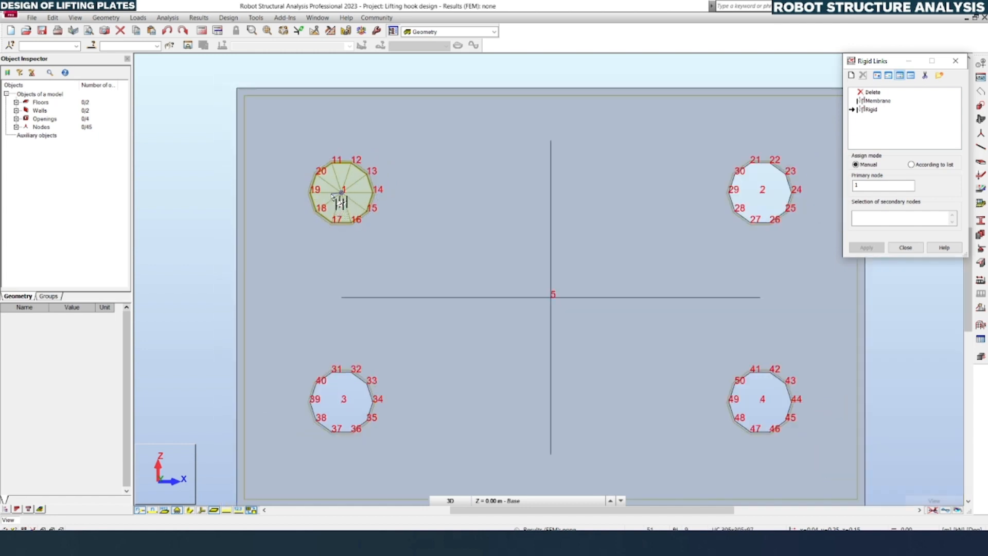
pyautogui.scroll(1, 360, 200)
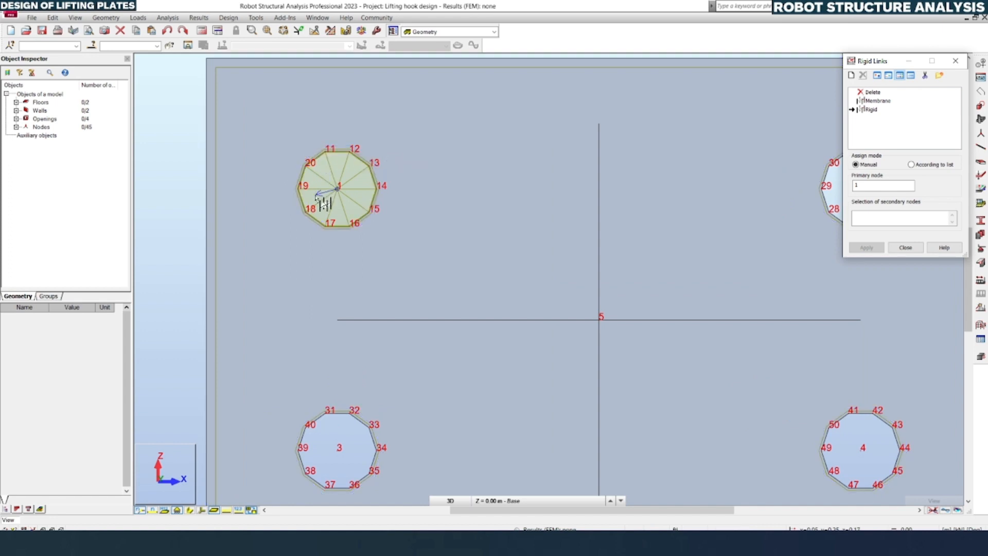
pyautogui.scroll(-1, 322, 199)
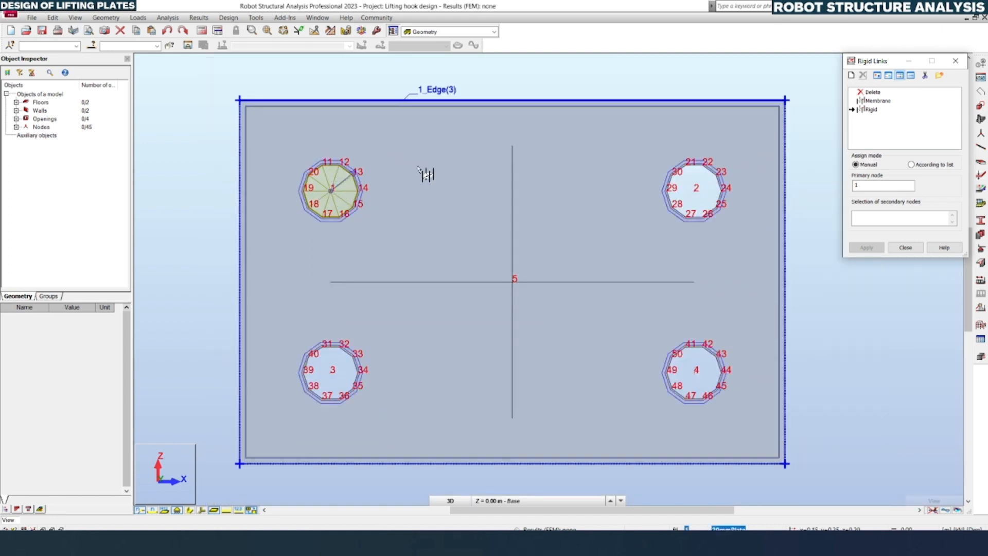
pyautogui.click(874, 186)
pyautogui.moveTo(860, 189); pyautogui.dragTo(854, 186)
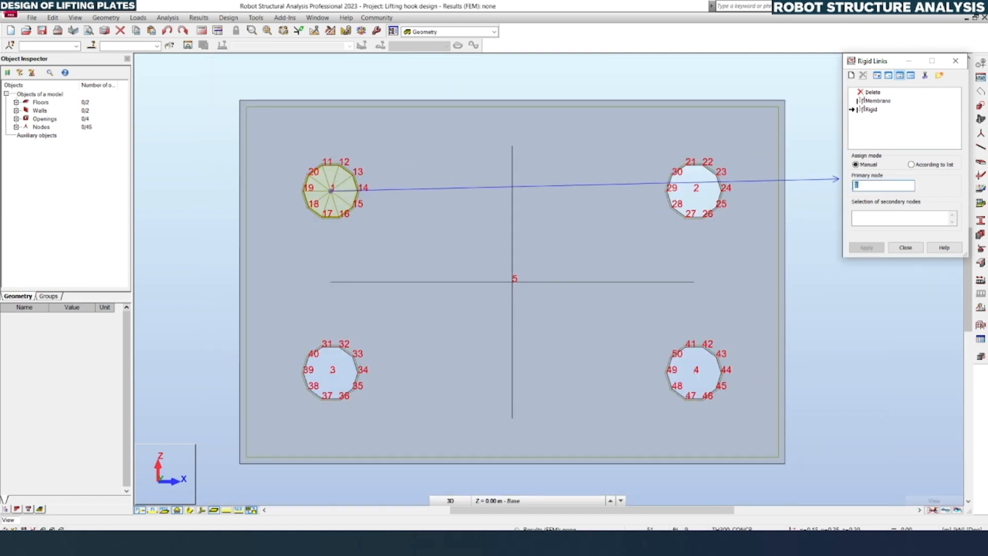
pyautogui.write('2')
pyautogui.click(888, 213)
pyautogui.write('21')
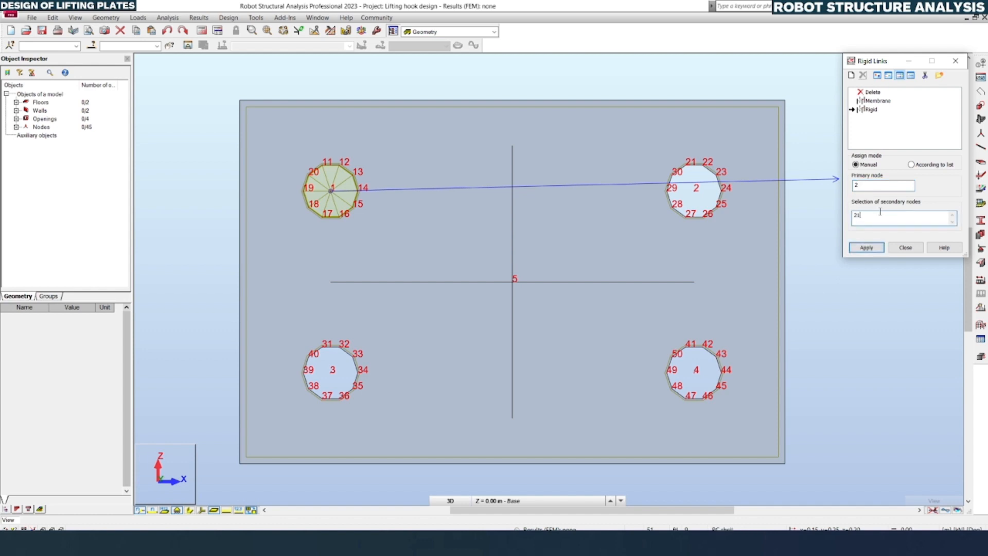
pyautogui.write('to30')
pyautogui.click(866, 248)
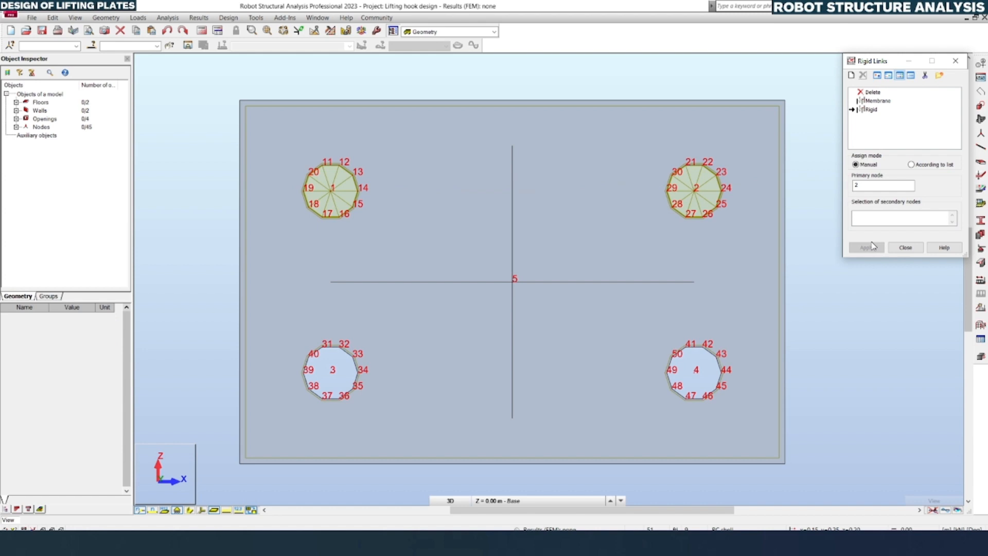
# Apply the Rigid link from primary node 3 to nodes 31 to 40 and from node 4 to nodes 41 to 50, and finish assigning links
pyautogui.doubleClick(858, 186)
pyautogui.write('3')
pyautogui.click(881, 215)
pyautogui.write('31to40')
pyautogui.click(866, 249)
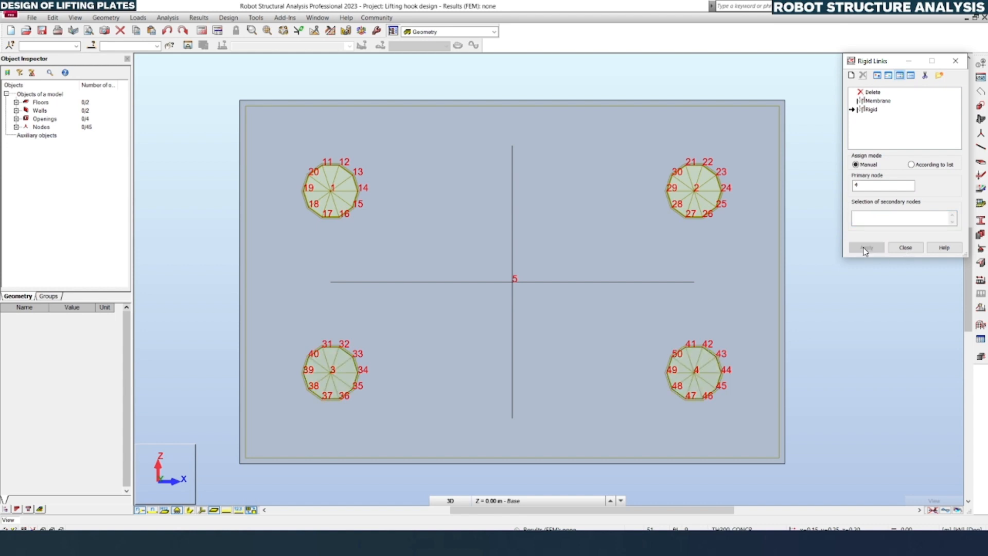
pyautogui.click(905, 247)
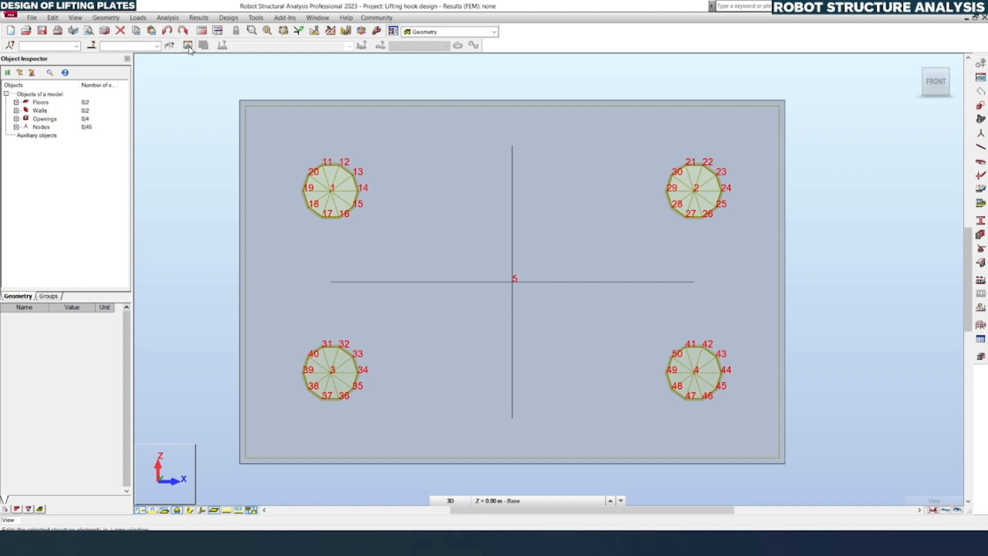
# Start a center-radius circle in the YZ plane, centered on node 5 of the projecting vertical plate
pyautogui.click(915, 63)
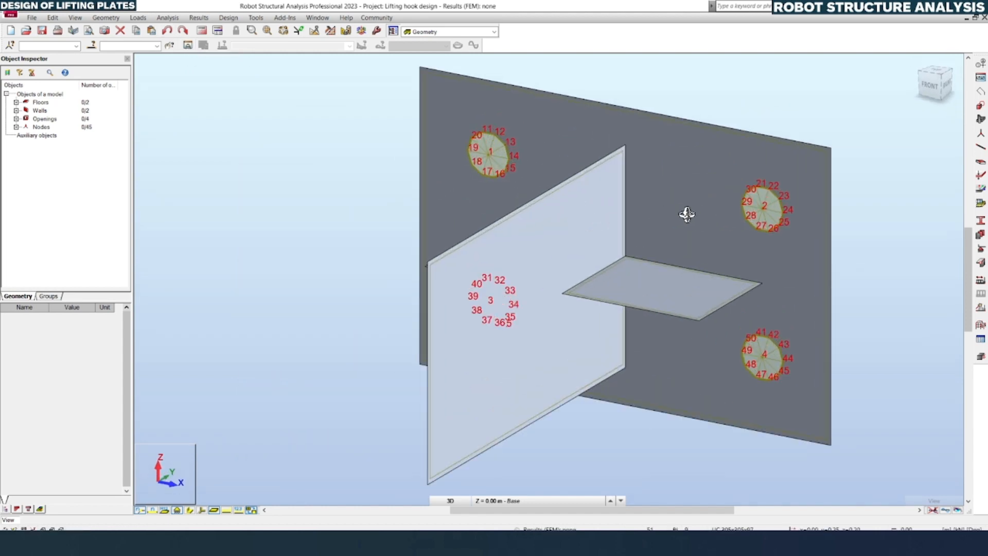
pyautogui.click(946, 91)
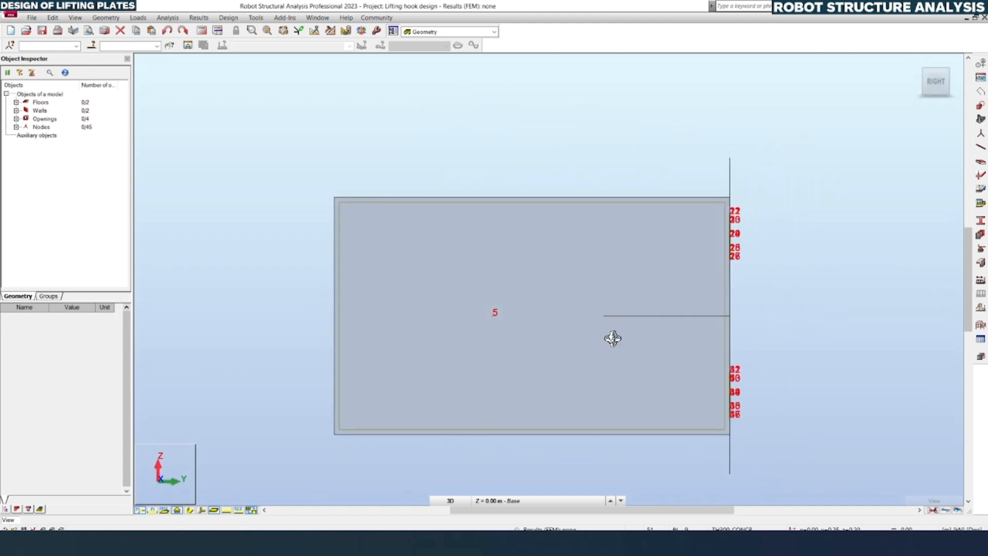
pyautogui.scroll(2, 473, 298)
pyautogui.rightClick(485, 111)
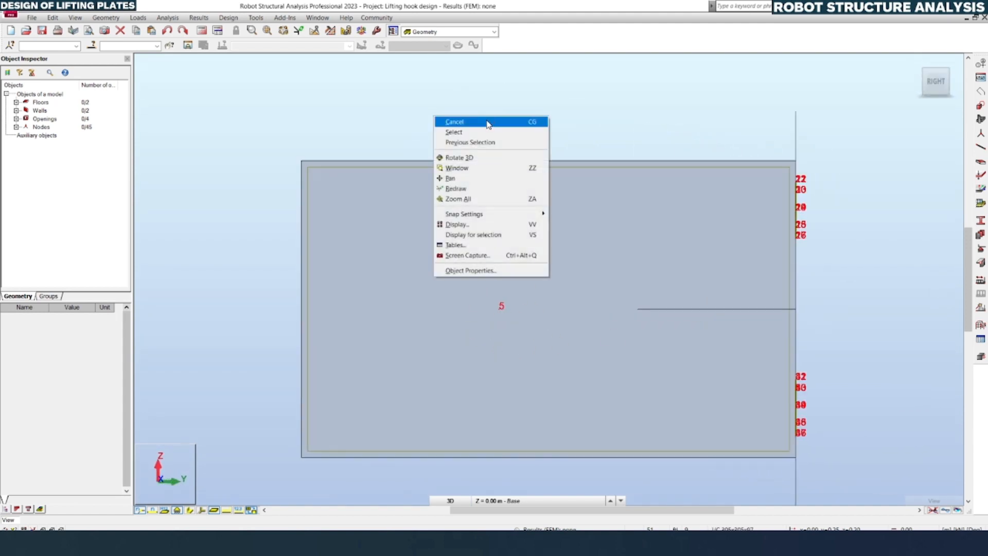
pyautogui.click(485, 120)
pyautogui.scroll(2, 533, 357)
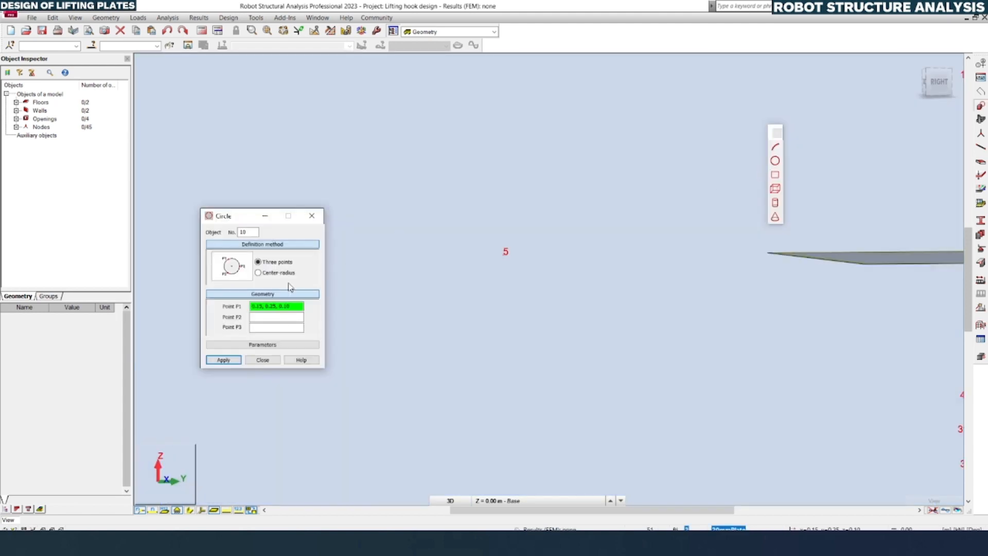
pyautogui.click(278, 273)
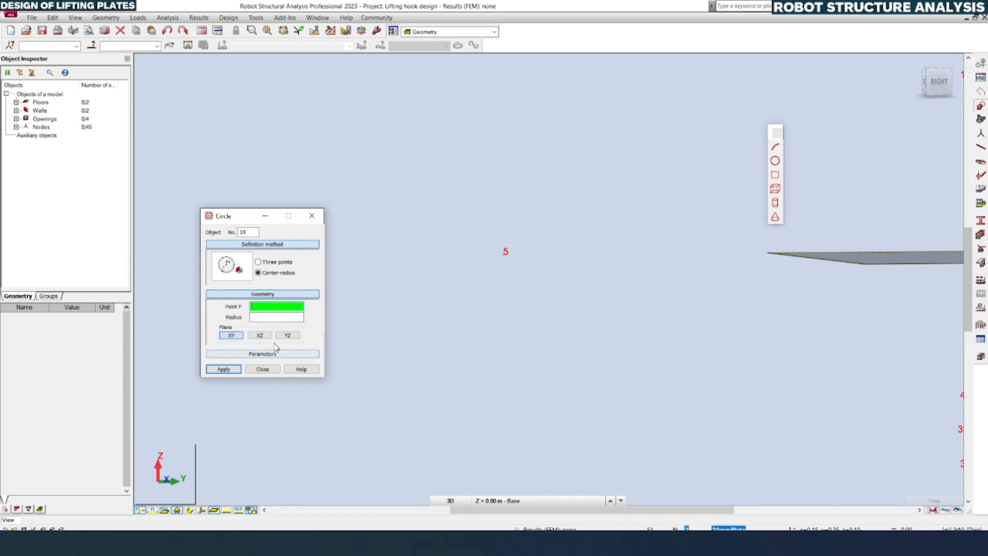
pyautogui.click(288, 335)
pyautogui.click(263, 307)
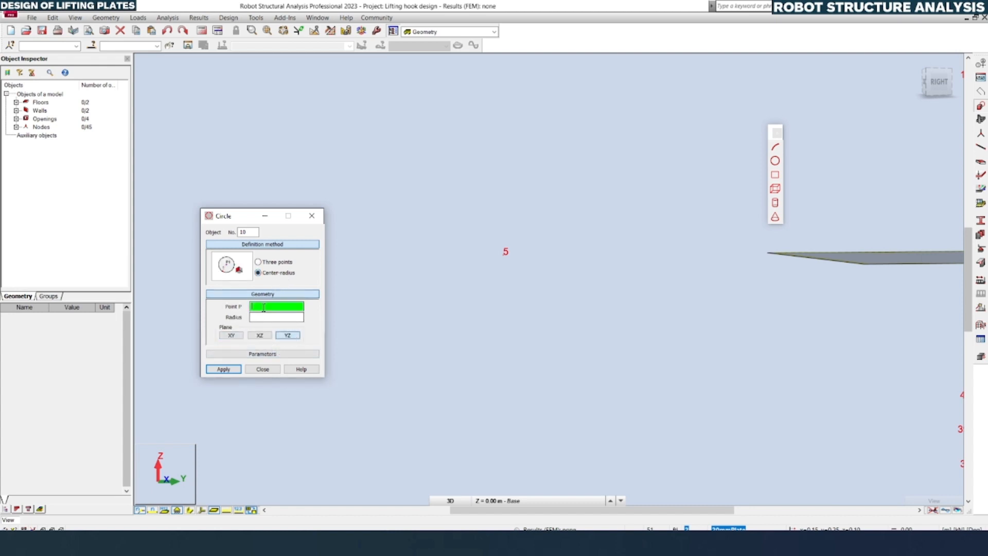
pyautogui.click(503, 255)
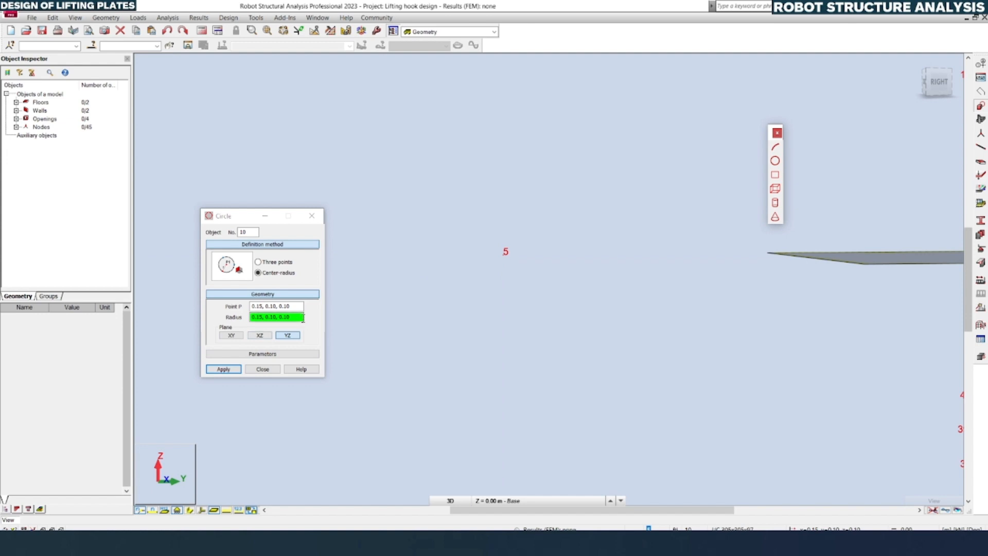
# Give the circle a radius of 0.025 m, discretize it into 10 edges, and create it as a contour/opening
pyautogui.click(221, 308)
pyautogui.write('0.')
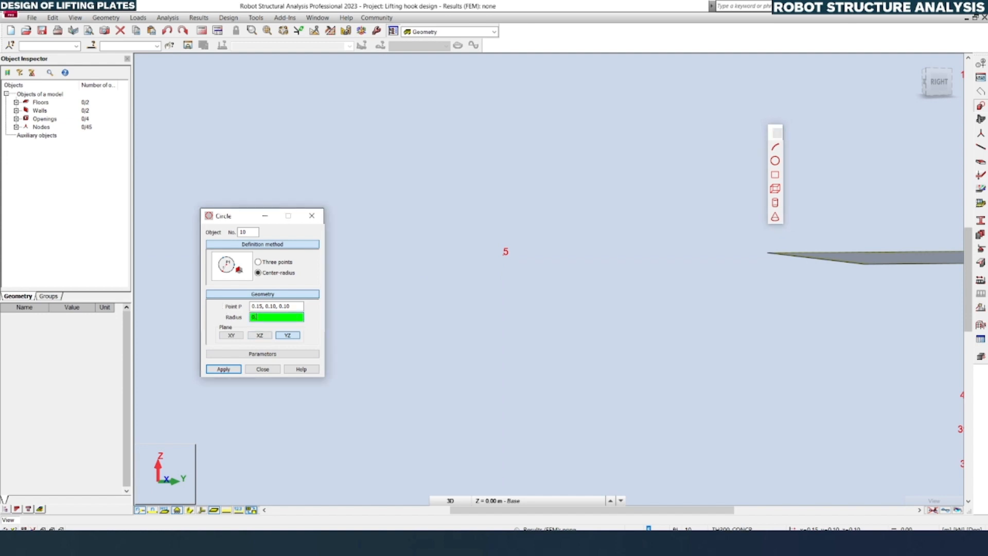
pyautogui.write('025')
pyautogui.click(248, 354)
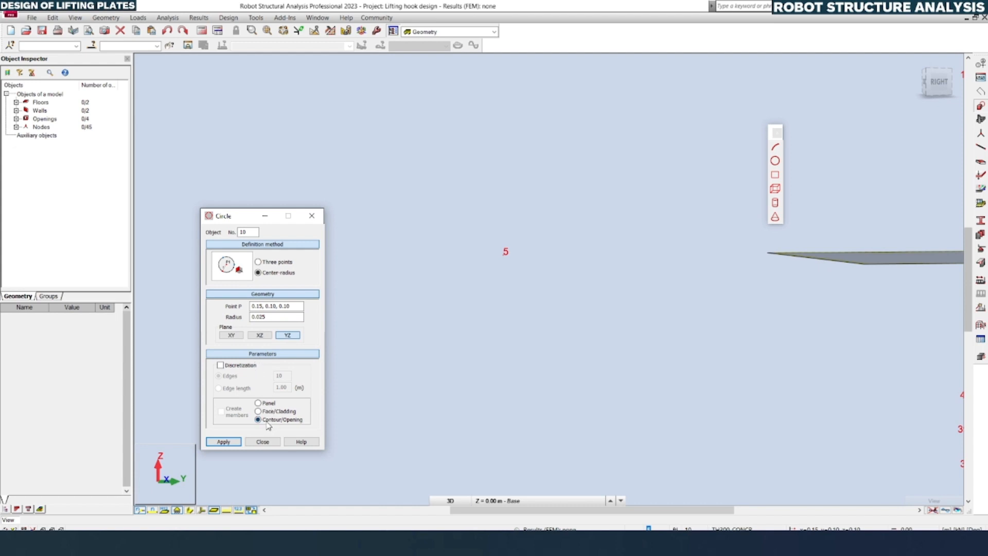
pyautogui.click(237, 366)
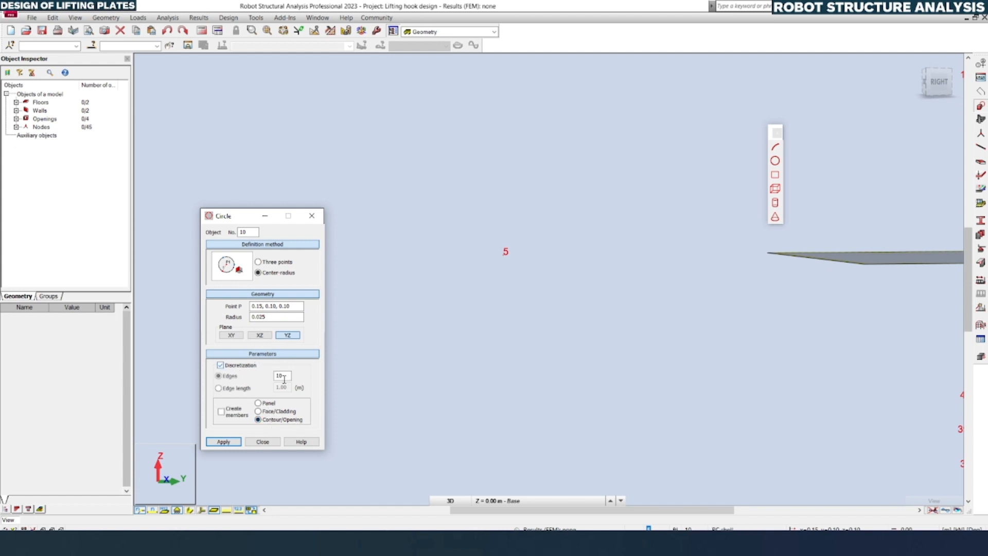
pyautogui.doubleClick(276, 376)
pyautogui.moveTo(252, 232); pyautogui.dragTo(228, 232)
pyautogui.click(223, 442)
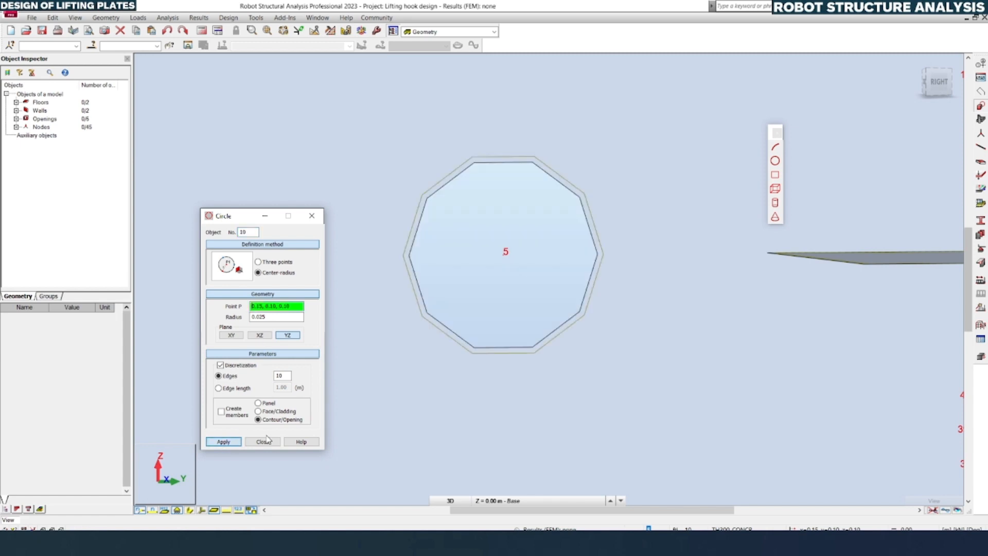
pyautogui.click(262, 441)
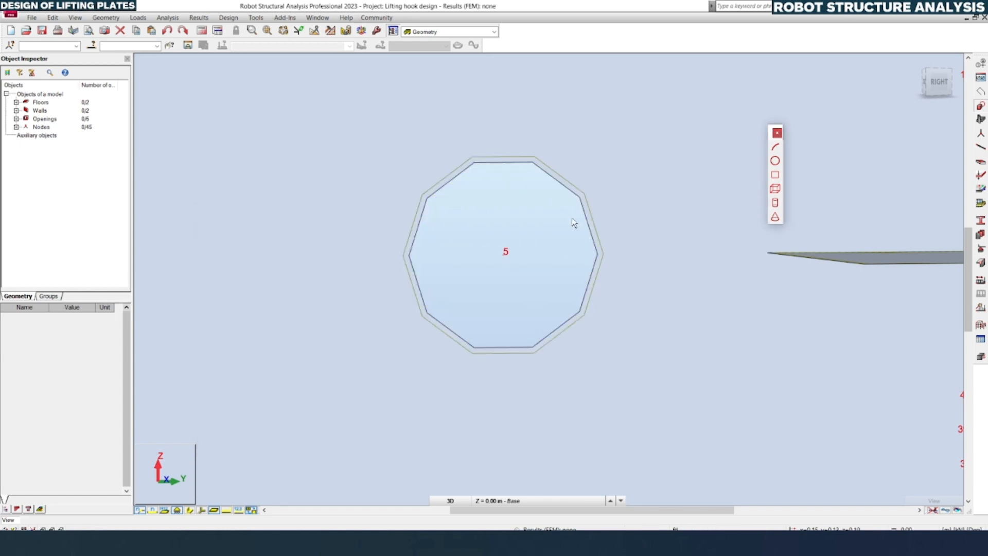
# Add nodes 51 to 55 clockwise on the vertices of the opening around node 5, starting at its upper-left vertex
pyautogui.scroll(-3, 566, 245)
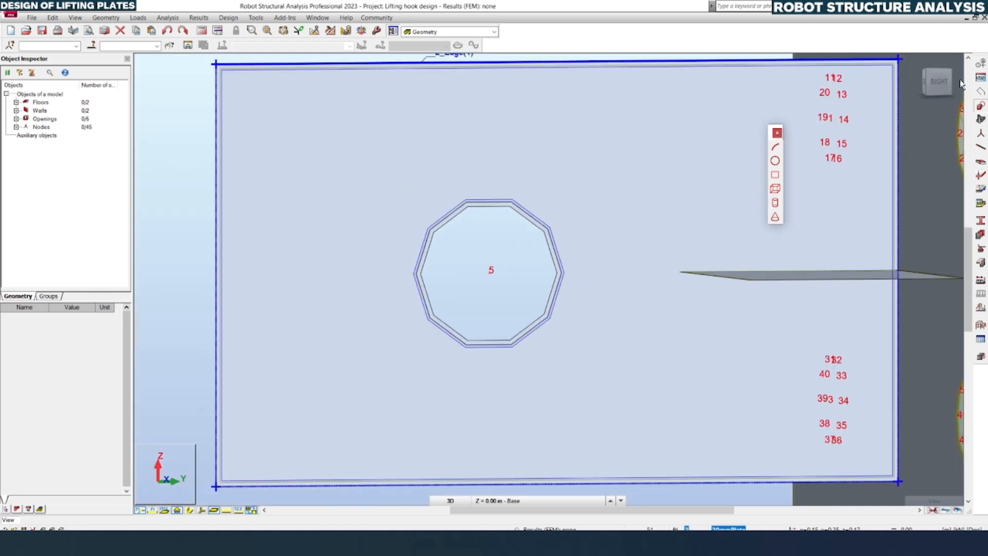
pyautogui.click(914, 60)
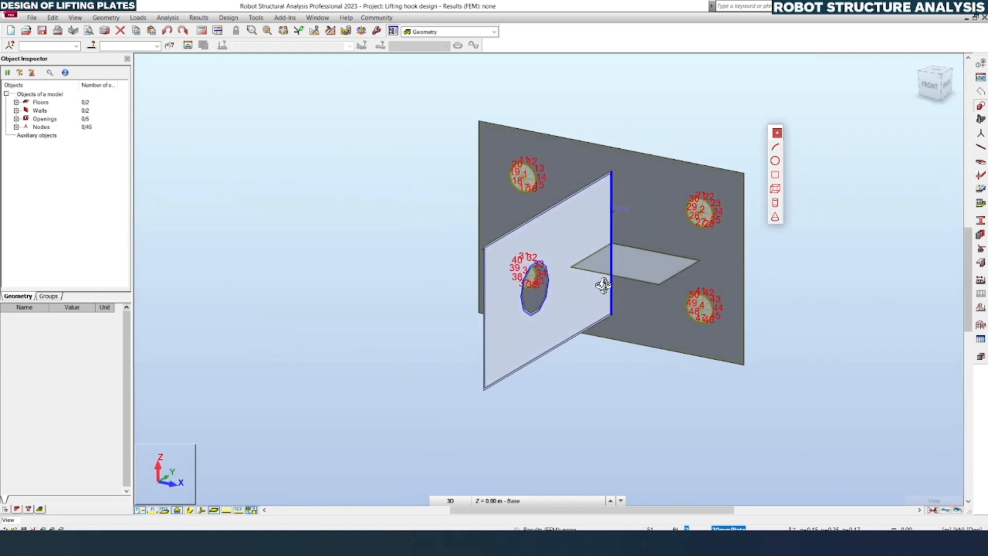
pyautogui.scroll(3, 525, 278)
pyautogui.scroll(3, 509, 278)
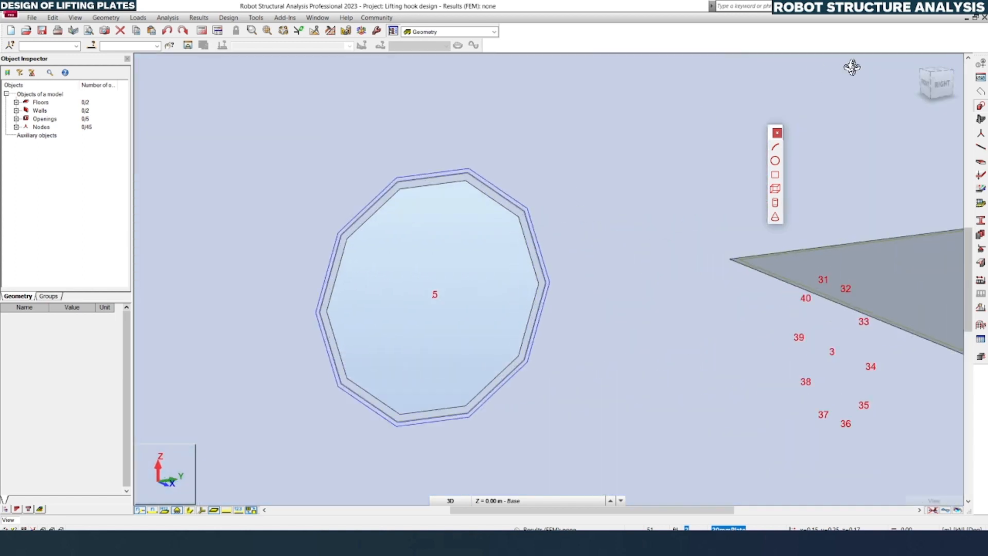
pyautogui.click(980, 134)
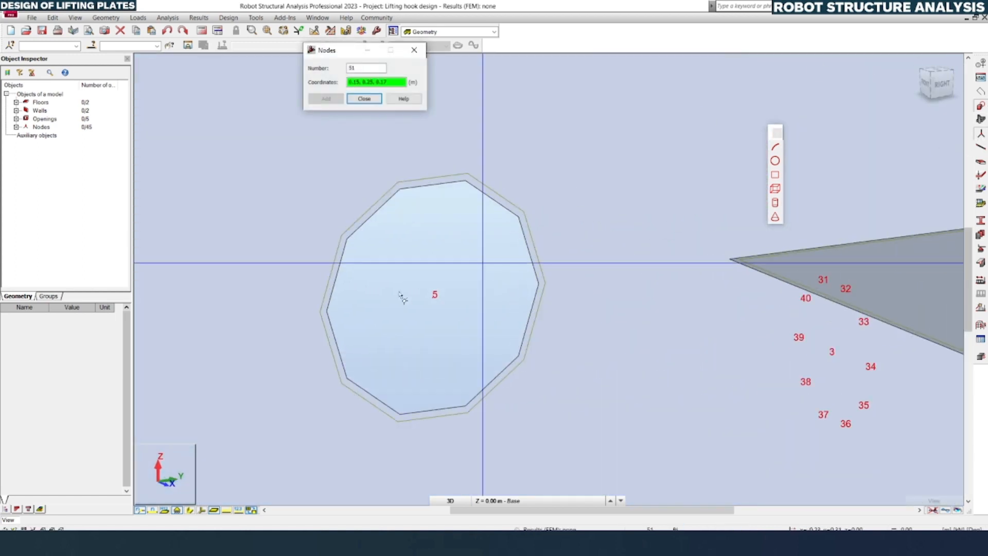
pyautogui.click(401, 189)
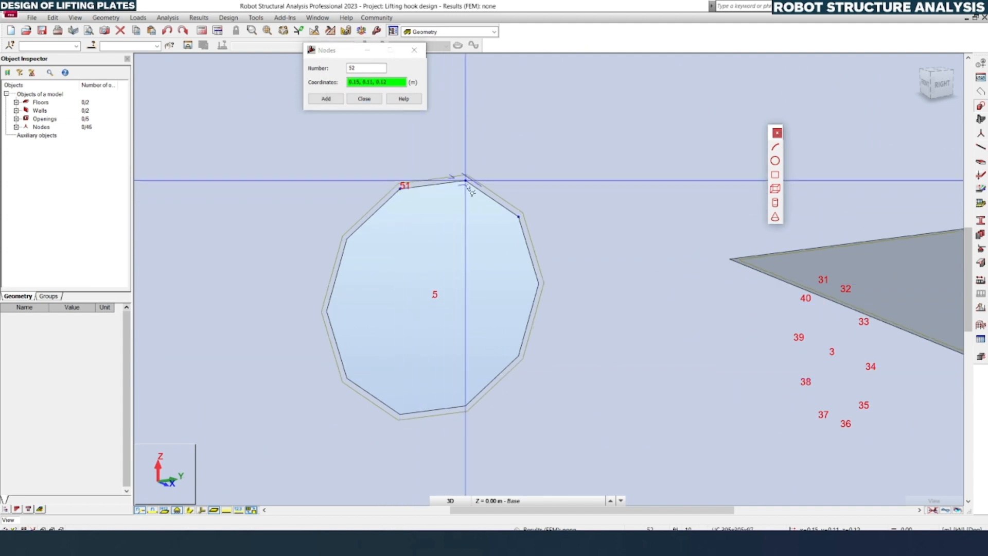
pyautogui.click(466, 180)
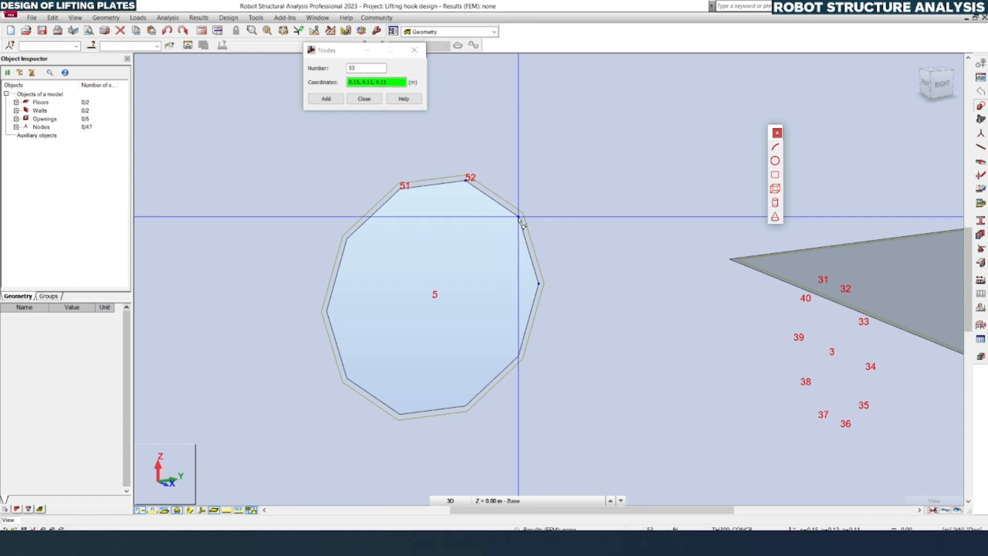
pyautogui.click(519, 217)
pyautogui.click(539, 288)
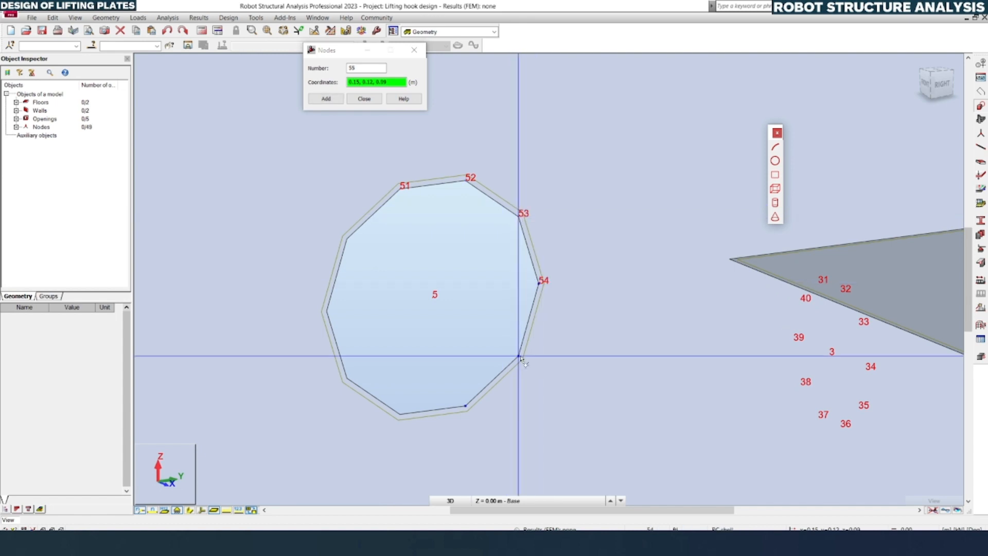
pyautogui.click(519, 355)
# Add nodes 56 to 60 clockwise on the remaining vertices of the opening around node 5
pyautogui.click(467, 408)
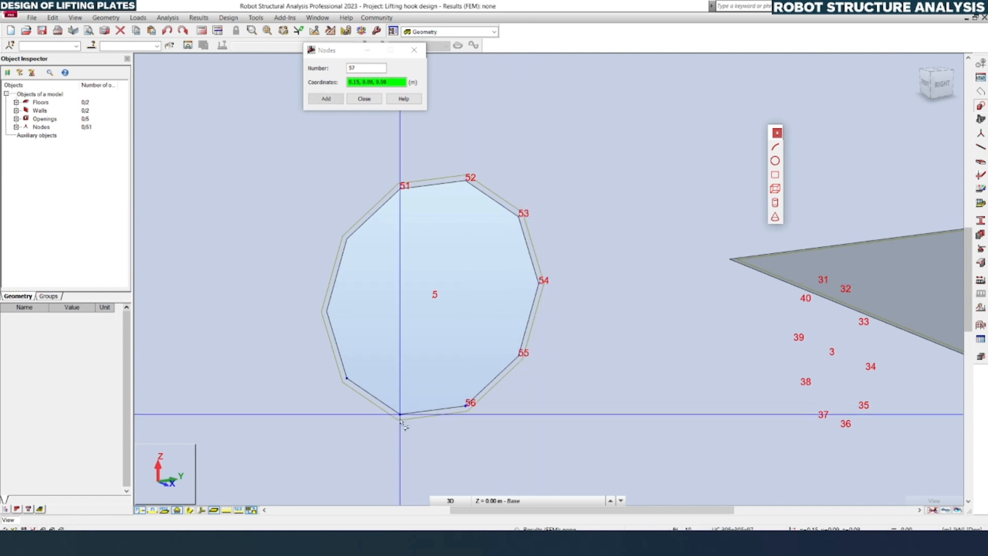
pyautogui.click(401, 415)
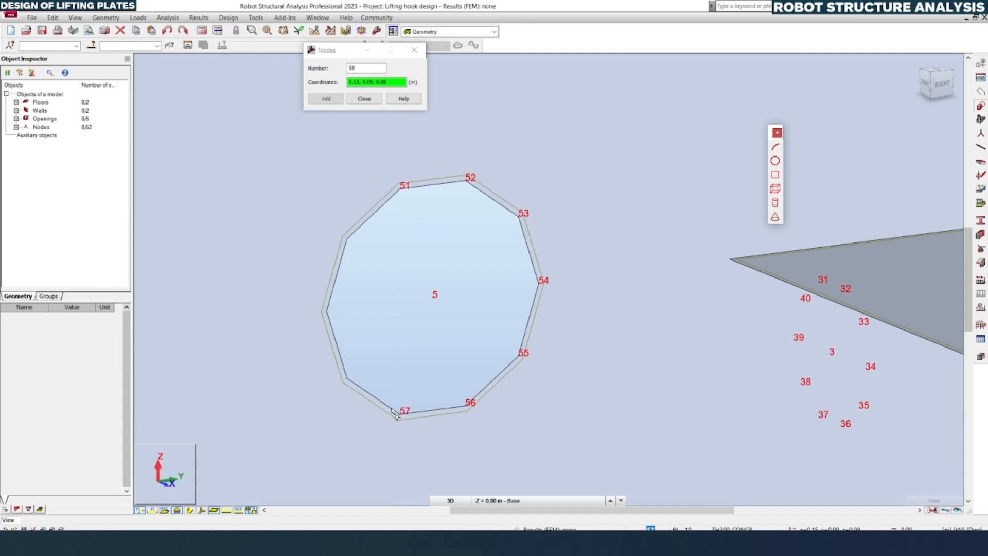
pyautogui.click(344, 381)
pyautogui.click(325, 310)
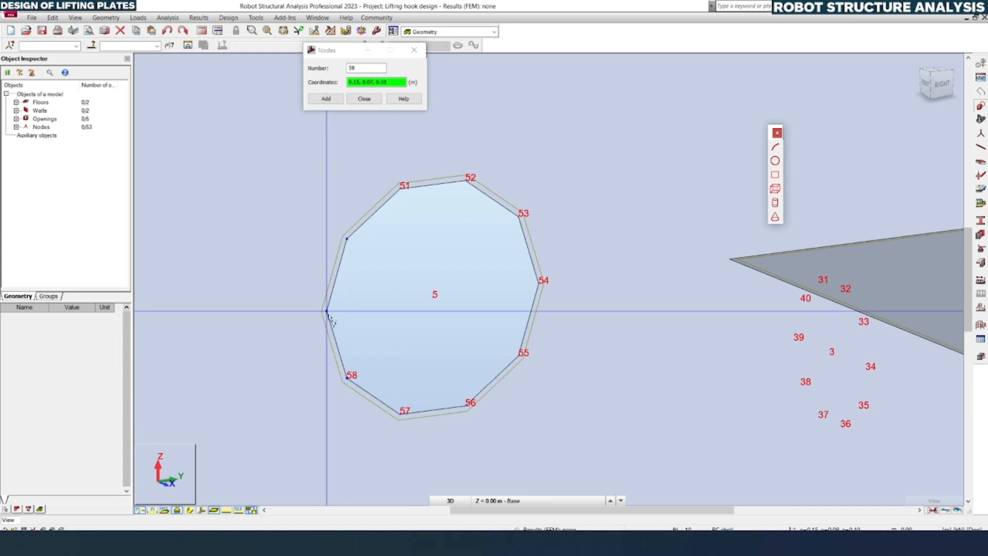
pyautogui.click(344, 237)
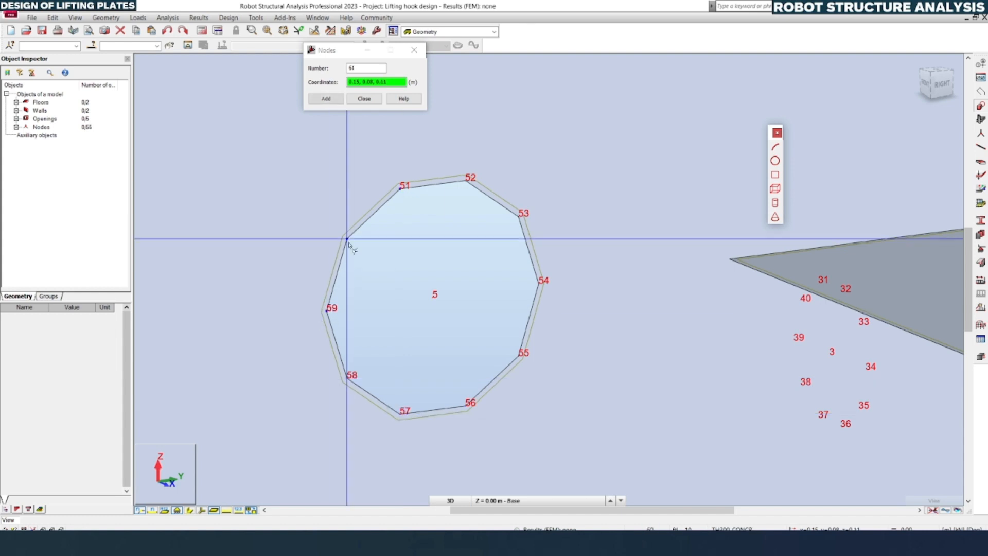
# Create a rigid link with node 5 as the primary node and nodes 51 to 60 as secondary nodes
pyautogui.click(414, 49)
pyautogui.click(105, 18)
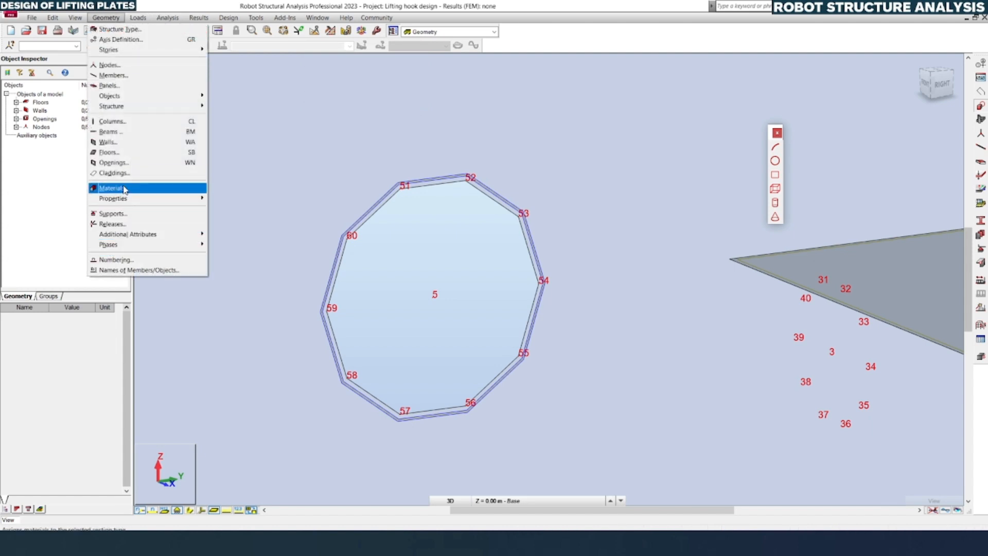
pyautogui.moveTo(185, 234)
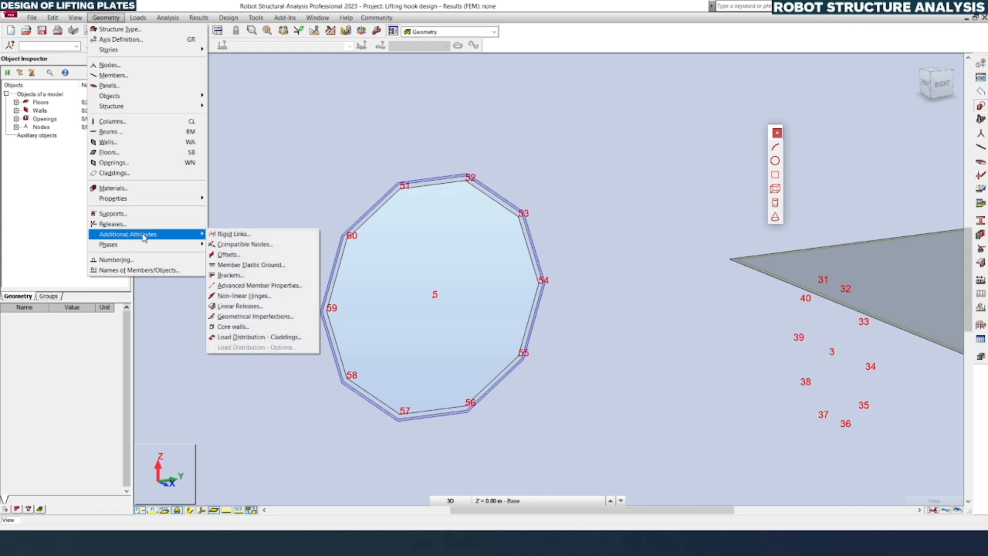
pyautogui.click(227, 234)
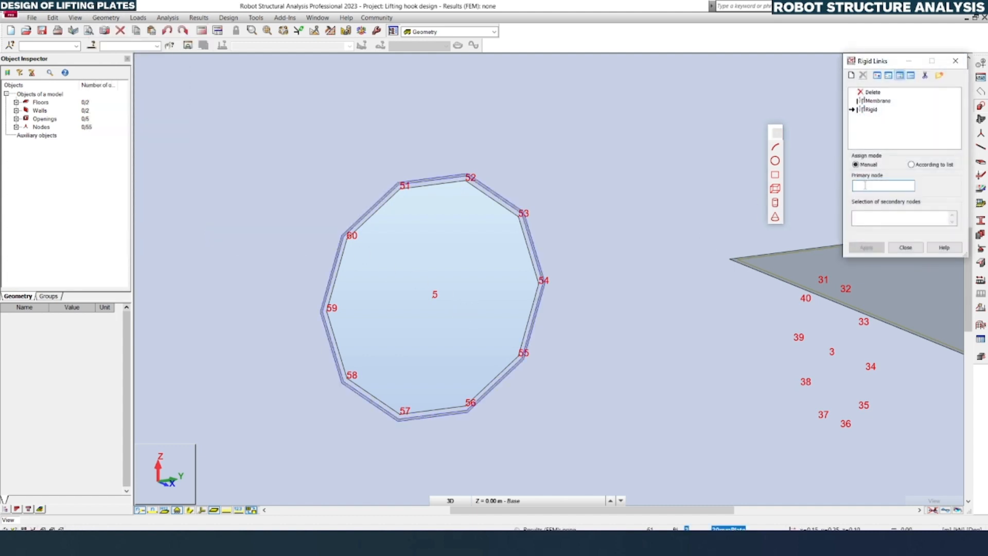
pyautogui.write('5')
pyautogui.click(881, 219)
pyautogui.write('51')
pyautogui.click(866, 247)
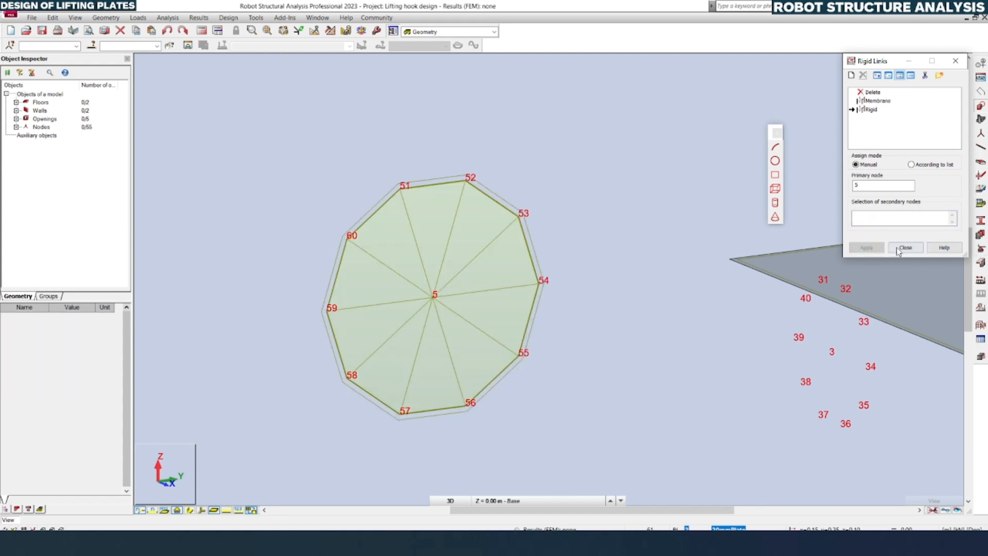
pyautogui.click(906, 248)
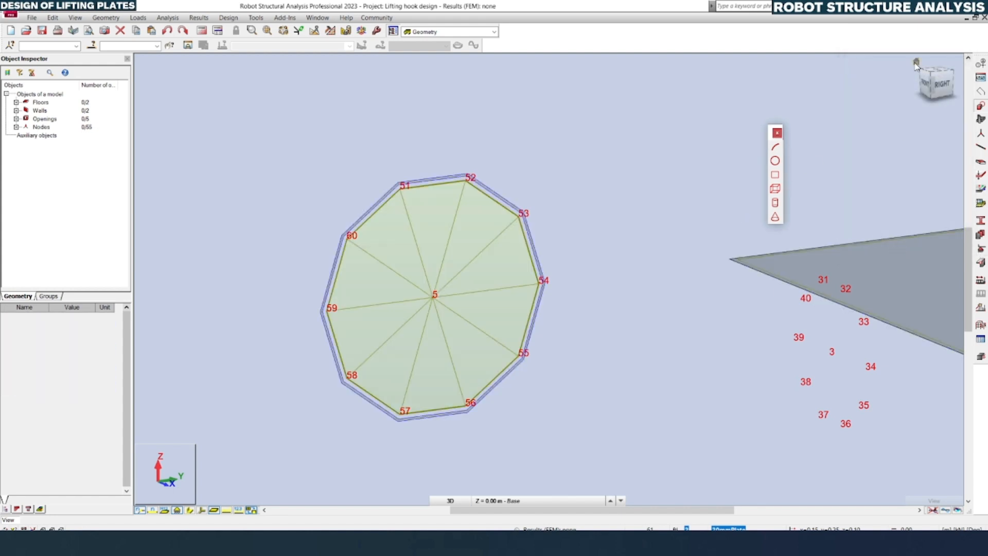
# Add load case 1, DL1, with dead nature and structural subnature
pyautogui.scroll(-6, 653, 252)
pyautogui.keyDown('shift'); pyautogui.moveTo(654, 252); pyautogui.dragTo(453, 269, button='middle'); pyautogui.keyUp('shift')
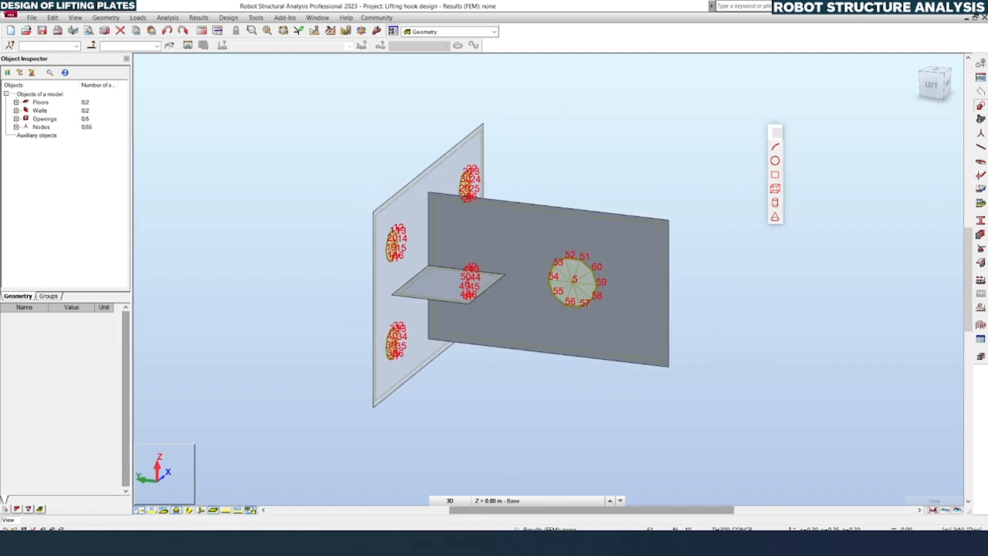
pyautogui.click(138, 17)
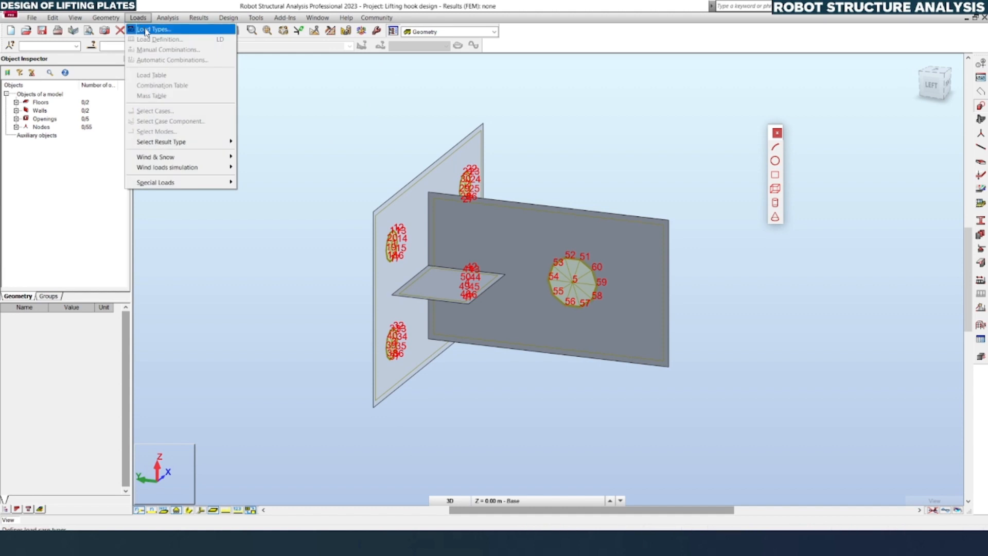
pyautogui.click(176, 31)
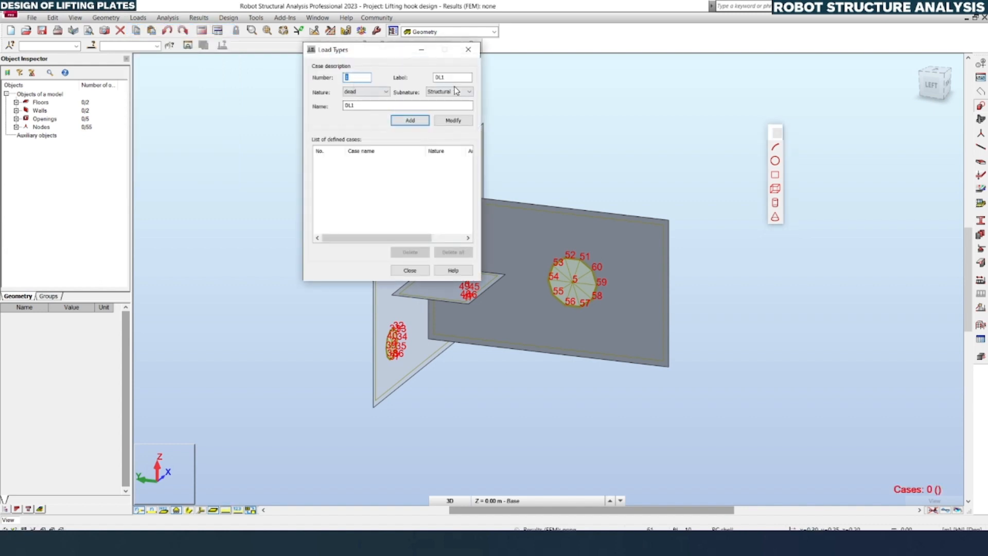
pyautogui.doubleClick(438, 78)
pyautogui.click(406, 125)
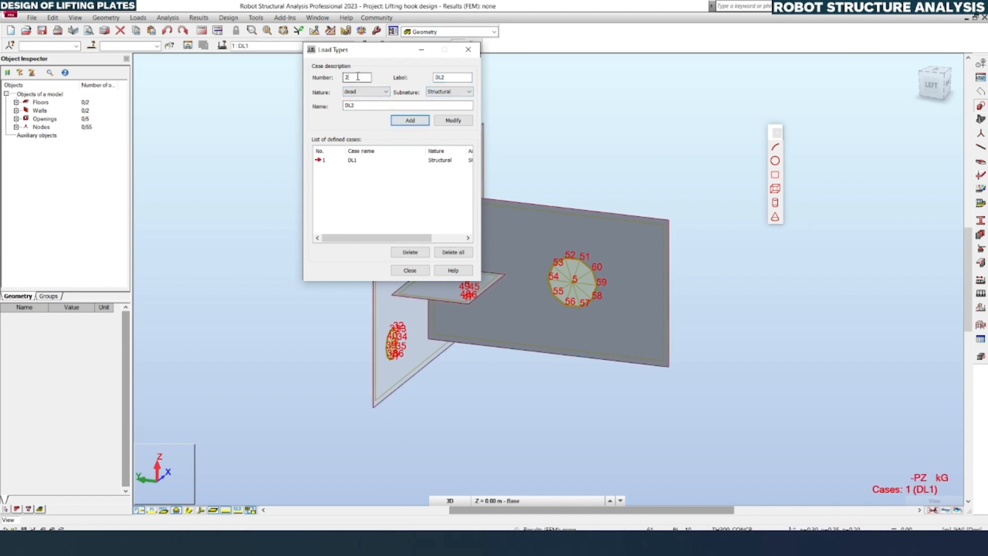
# Add load case 2, LL1, with live nature and Category A subnature, and finish defining load types
pyautogui.doubleClick(353, 76)
pyautogui.click(362, 94)
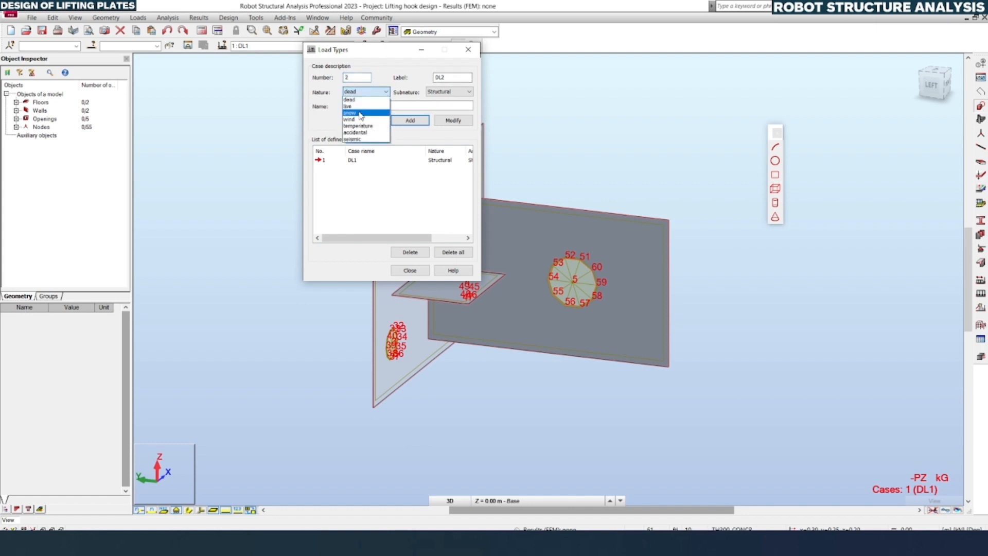
pyautogui.click(360, 106)
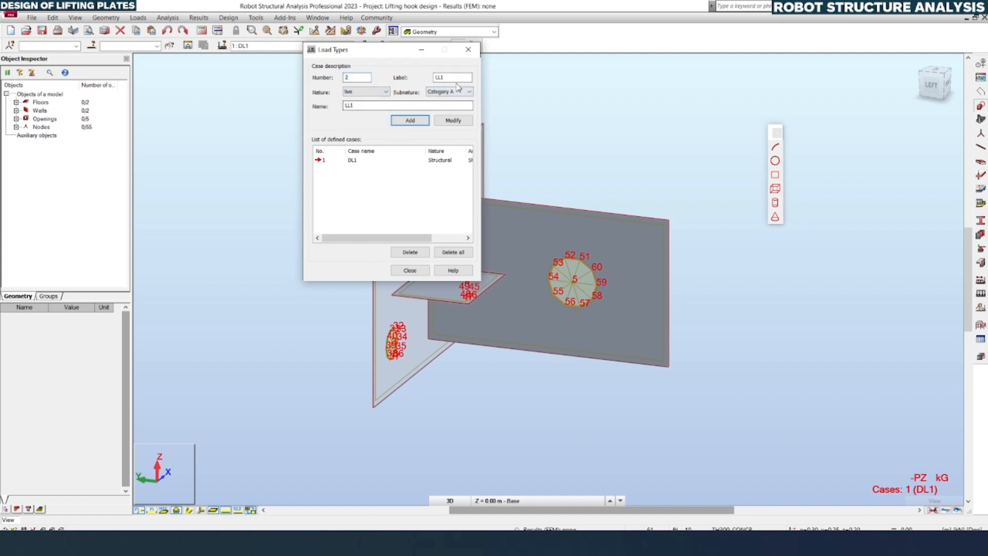
pyautogui.click(410, 120)
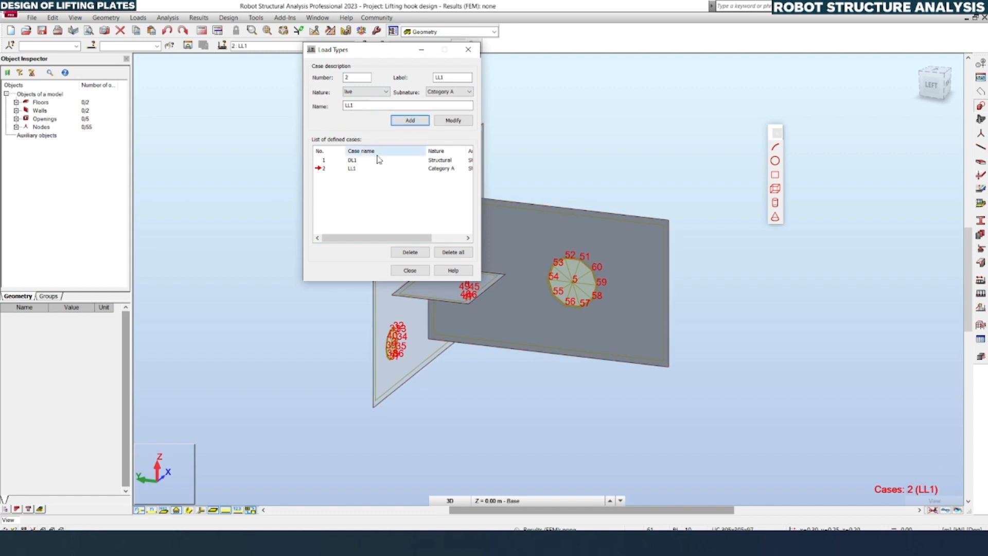
pyautogui.click(399, 269)
pyautogui.click(138, 18)
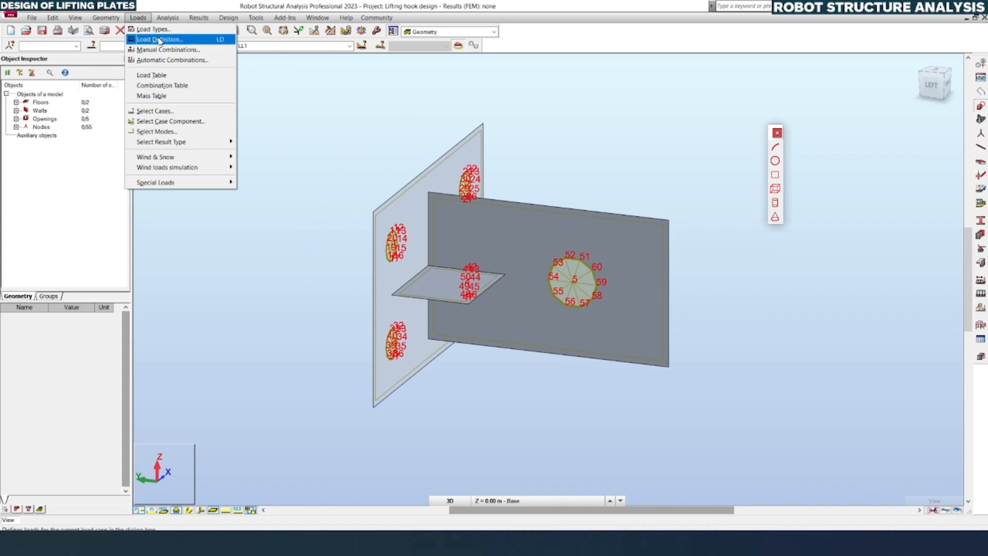
pyautogui.click(160, 40)
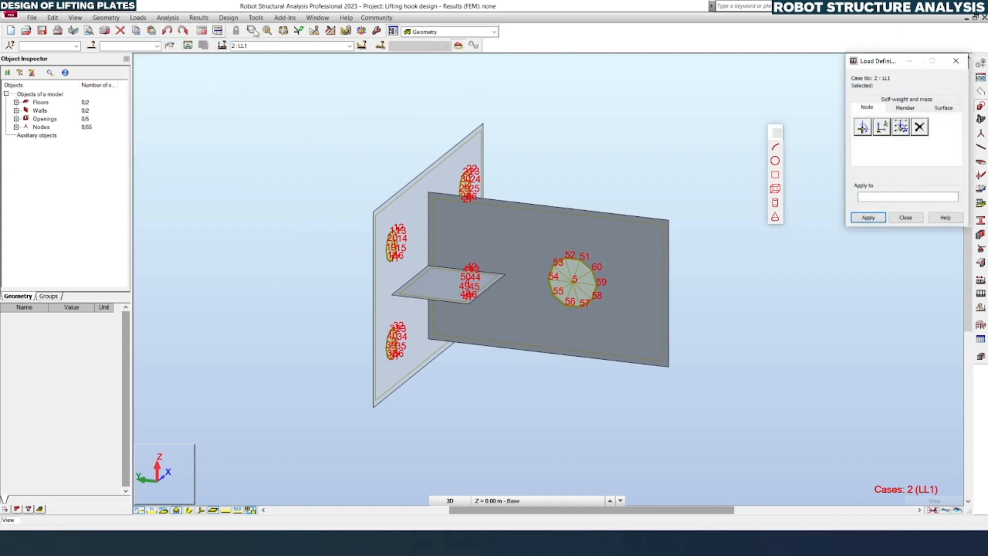
pyautogui.click(955, 61)
# Open the load table and tile it horizontally with the model view so both are visible
pyautogui.click(136, 18)
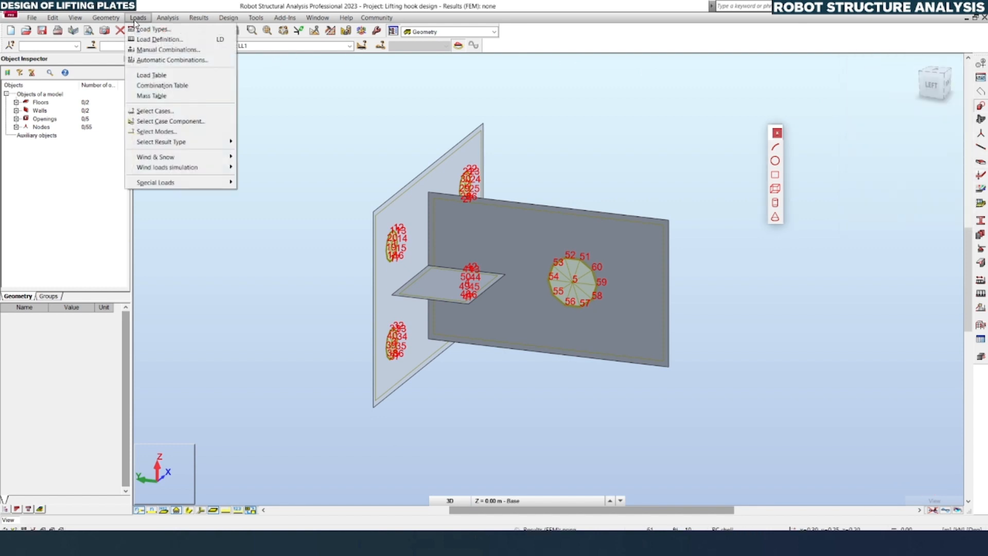
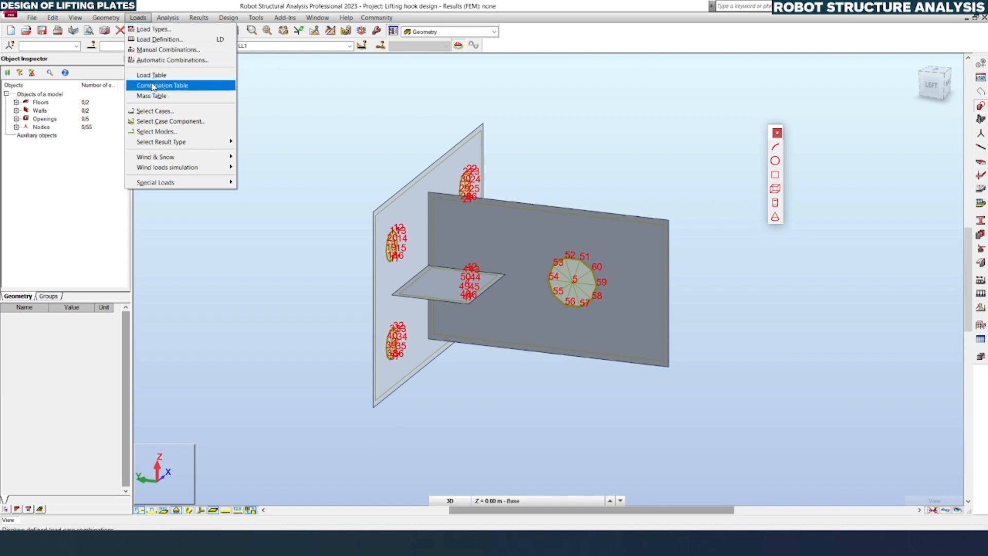
pyautogui.click(152, 75)
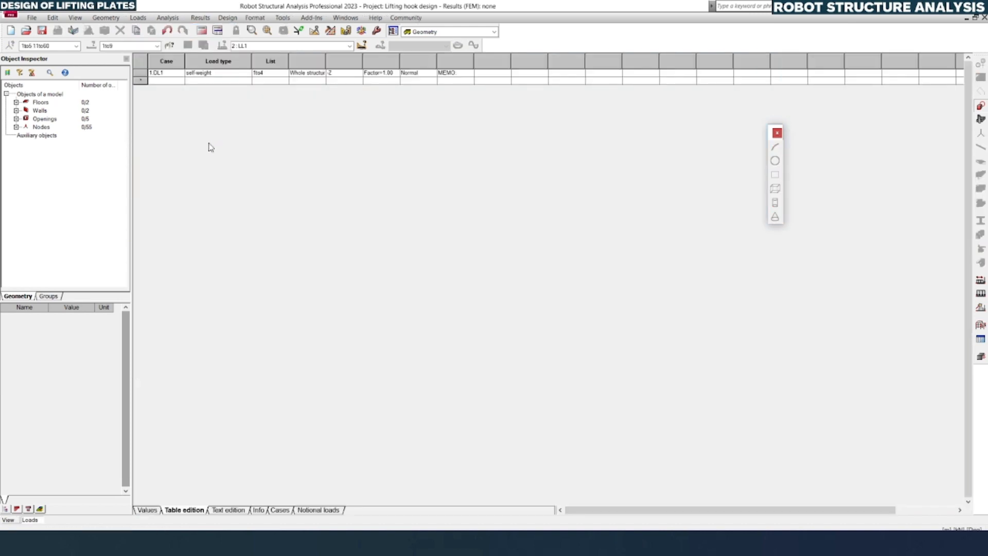
pyautogui.click(976, 19)
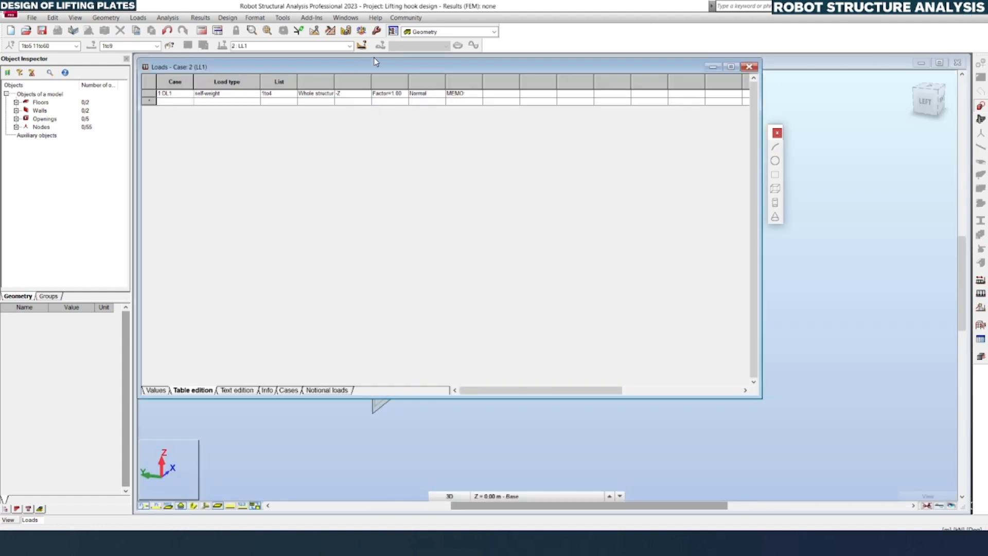
pyautogui.moveTo(375, 68); pyautogui.dragTo(373, 136)
pyautogui.click(347, 19)
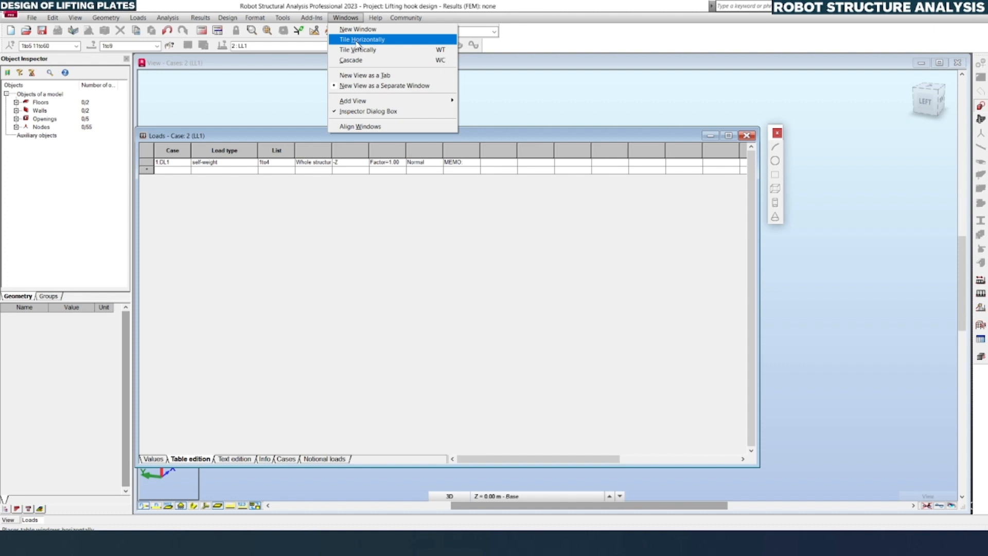
pyautogui.click(358, 41)
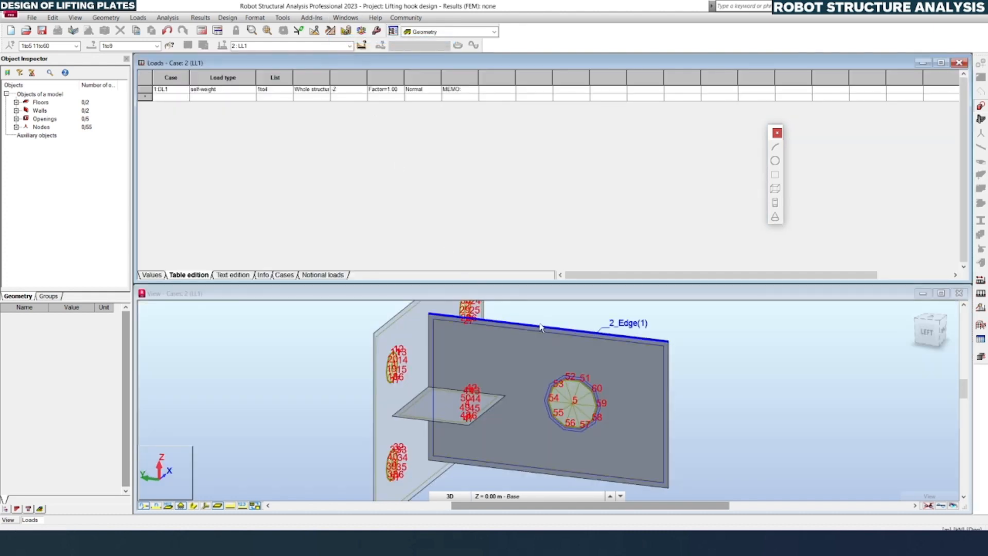
pyautogui.scroll(-2, 423, 393)
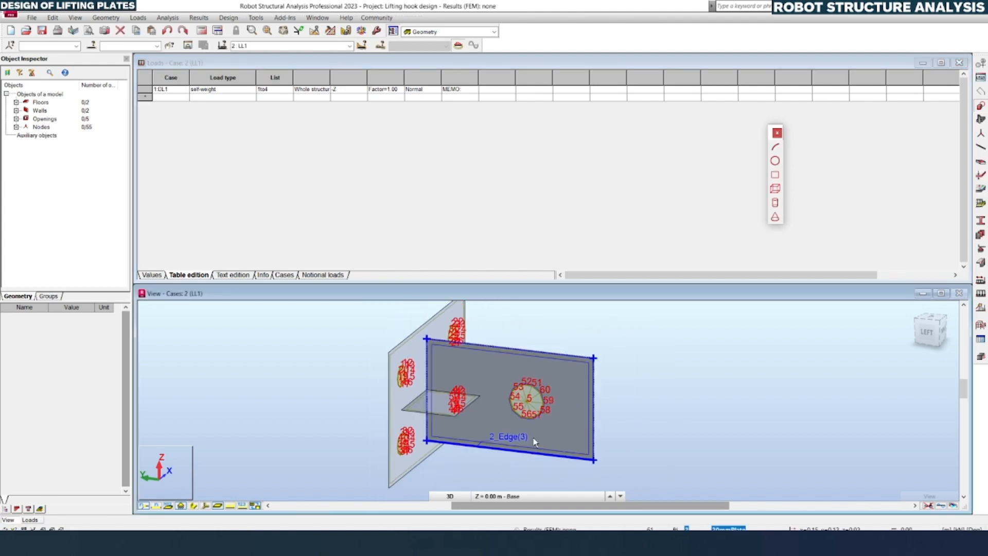
pyautogui.moveTo(467, 381); pyautogui.dragTo(456, 393, button='middle')
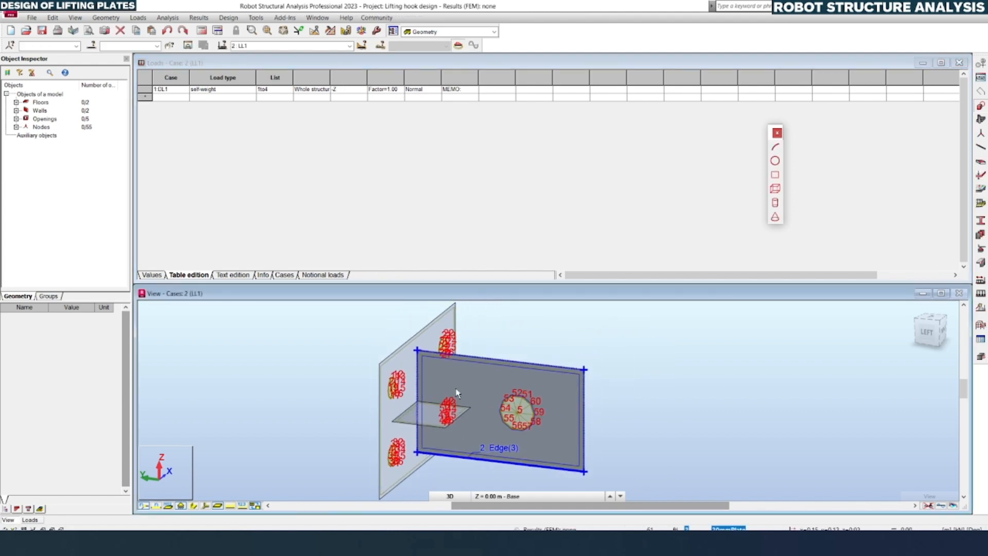
# Review the DL1 self-weight row's load type, panel list, scope, direction and factor in the load table
pyautogui.click(174, 90)
pyautogui.click(230, 92)
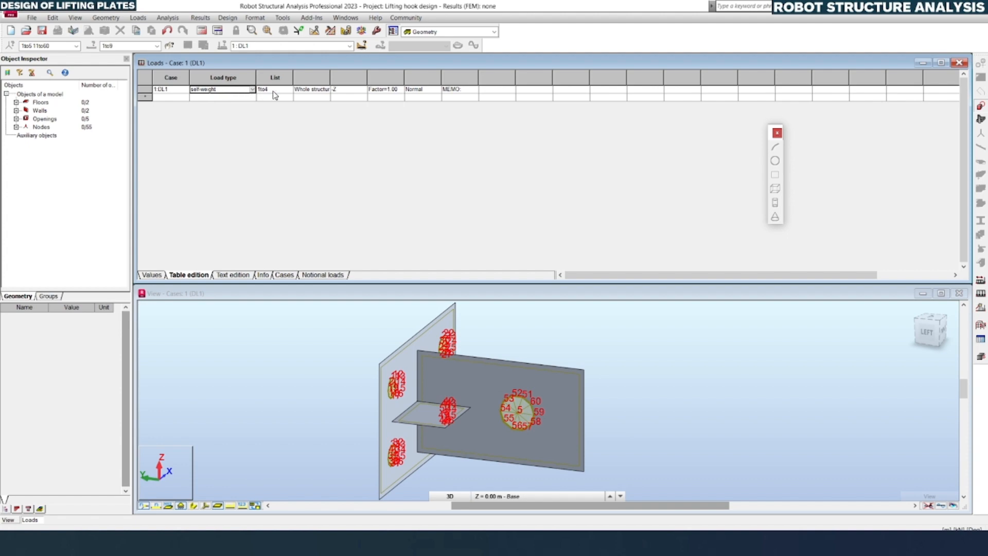
pyautogui.click(275, 91)
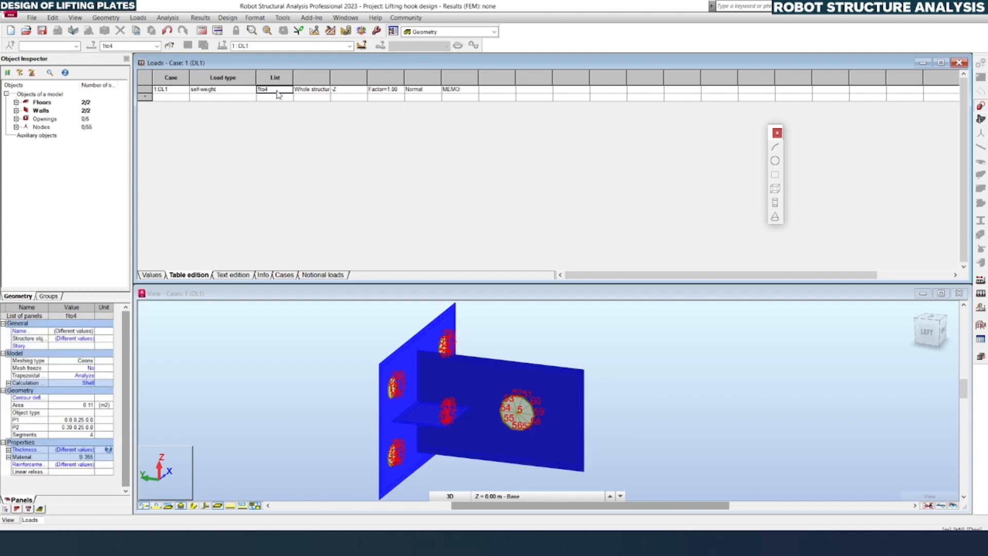
pyautogui.click(311, 94)
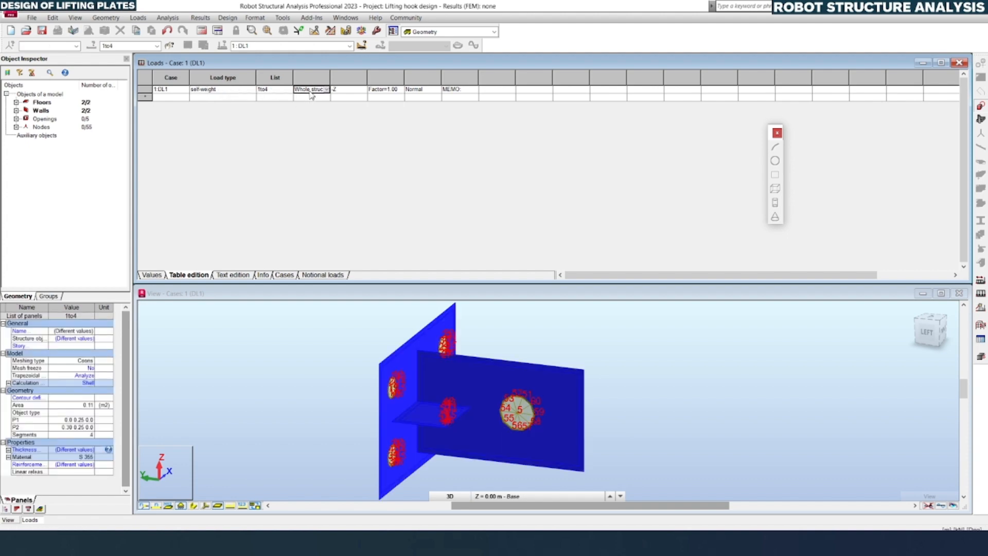
pyautogui.click(342, 91)
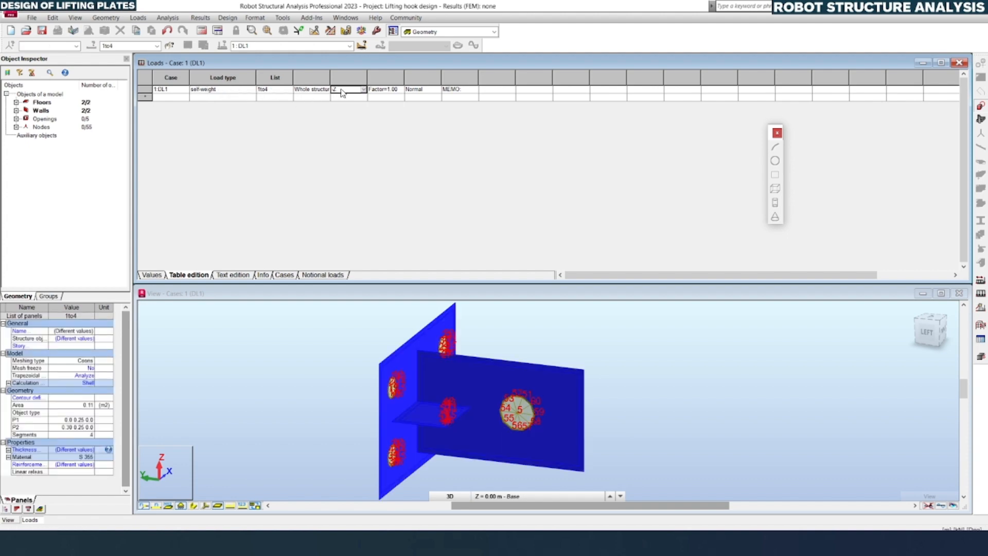
pyautogui.click(390, 91)
pyautogui.moveTo(398, 90); pyautogui.dragTo(370, 90)
# Add a row for case LL1 to the load table and set its load type to nodal force
pyautogui.click(183, 96)
pyautogui.click(185, 98)
pyautogui.click(175, 110)
pyautogui.click(233, 99)
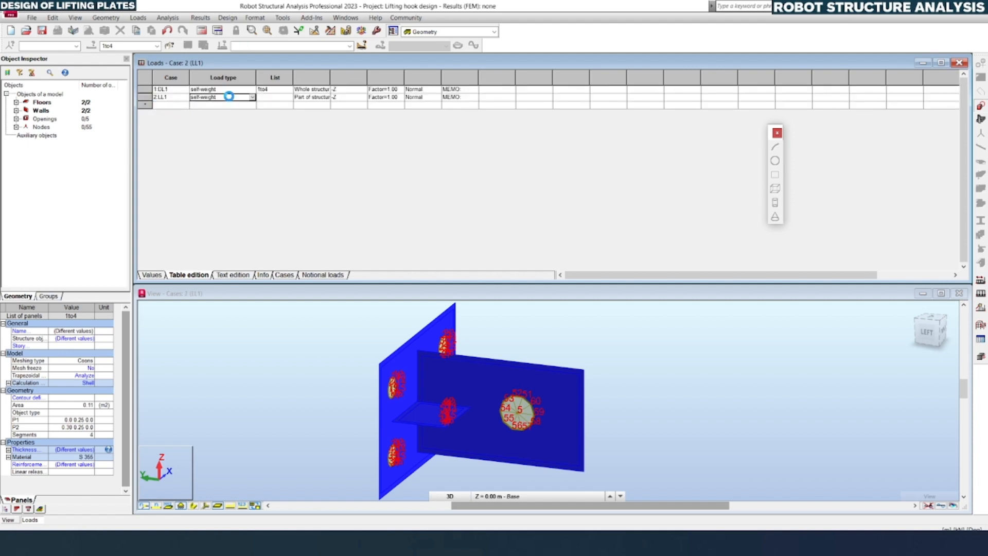
pyautogui.click(252, 97)
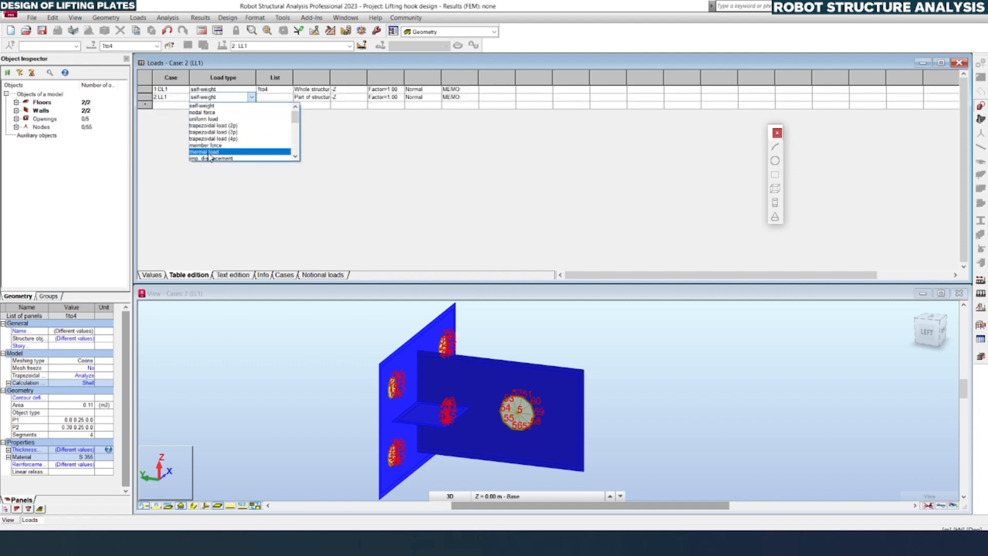
pyautogui.click(203, 112)
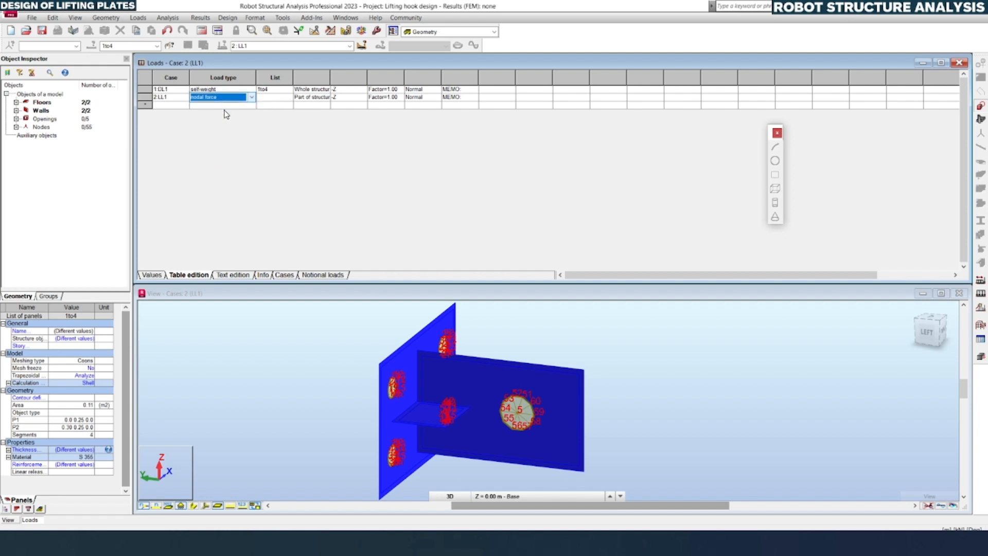
pyautogui.click(280, 100)
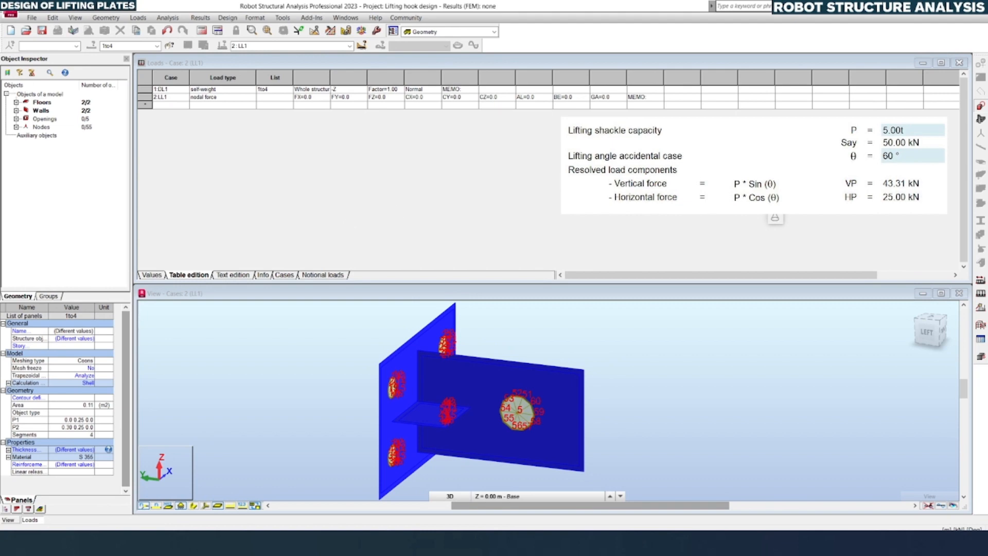
# Apply the LL1 nodal force to node 5 with FY = 25 kN and FZ = 43.31 kN
pyautogui.click(275, 97)
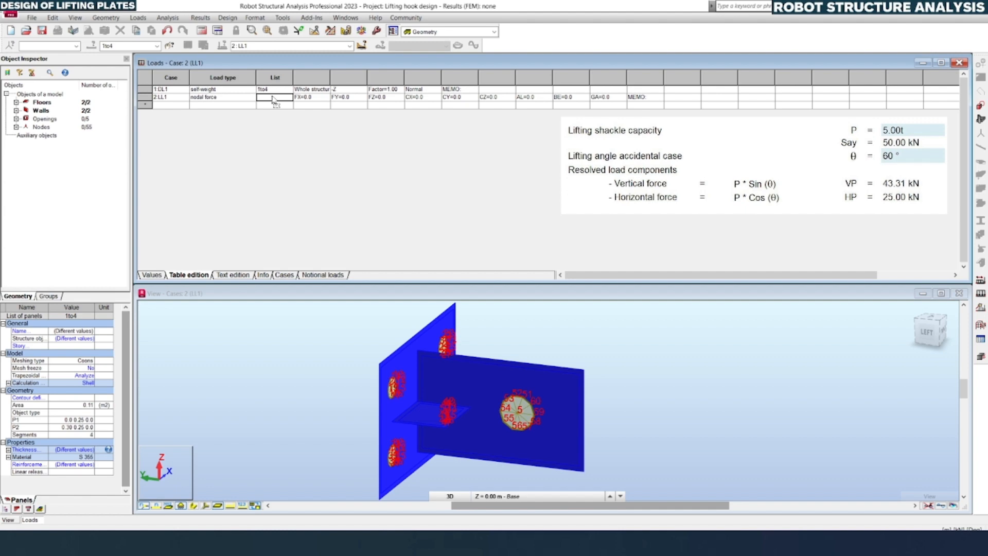
pyautogui.write('5')
pyautogui.press('Return')
pyautogui.click(315, 98)
pyautogui.click(353, 99)
pyautogui.write('25')
pyautogui.click(383, 98)
pyautogui.write('43')
# Turn on the display of load symbols and load values in the model view
pyautogui.click(291, 387)
pyautogui.rightClick(302, 389)
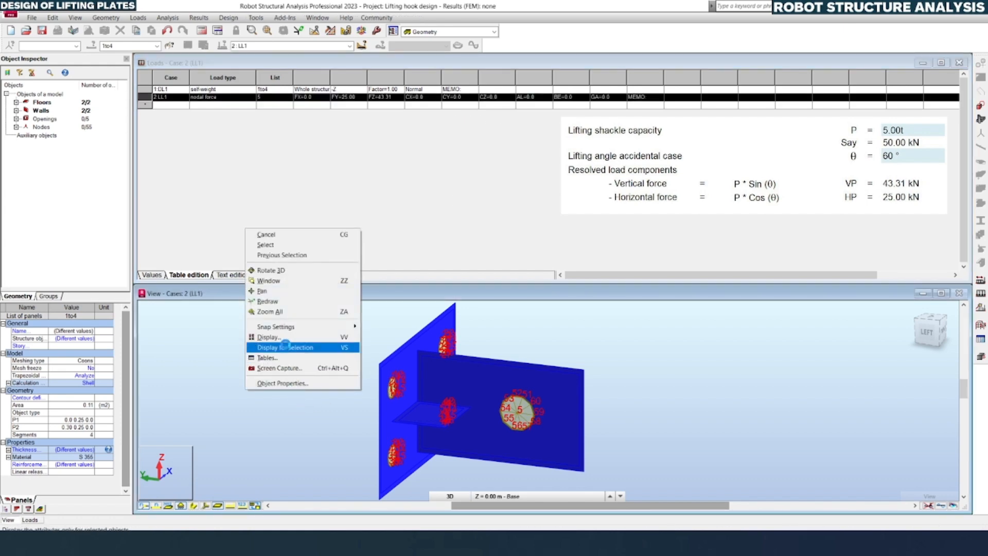
pyautogui.click(285, 339)
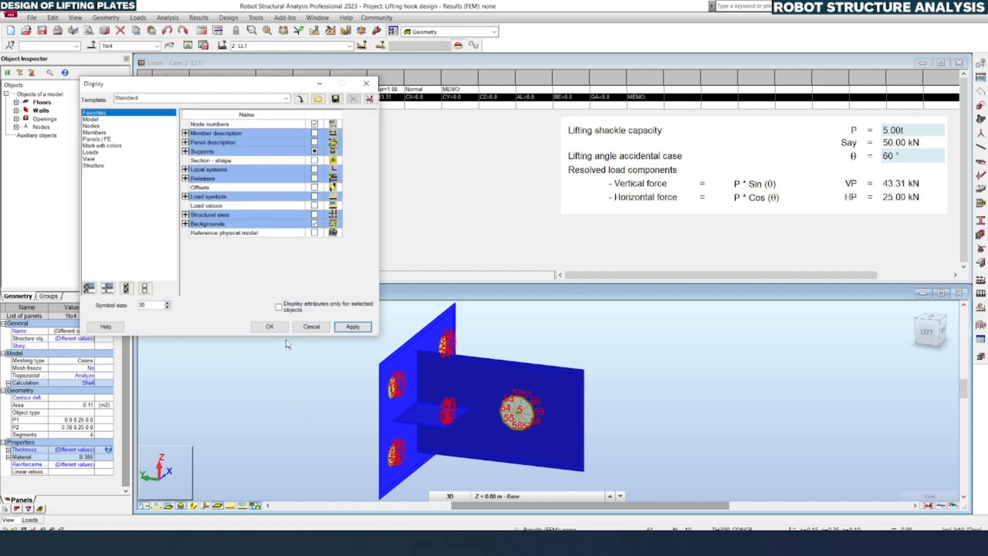
pyautogui.click(97, 153)
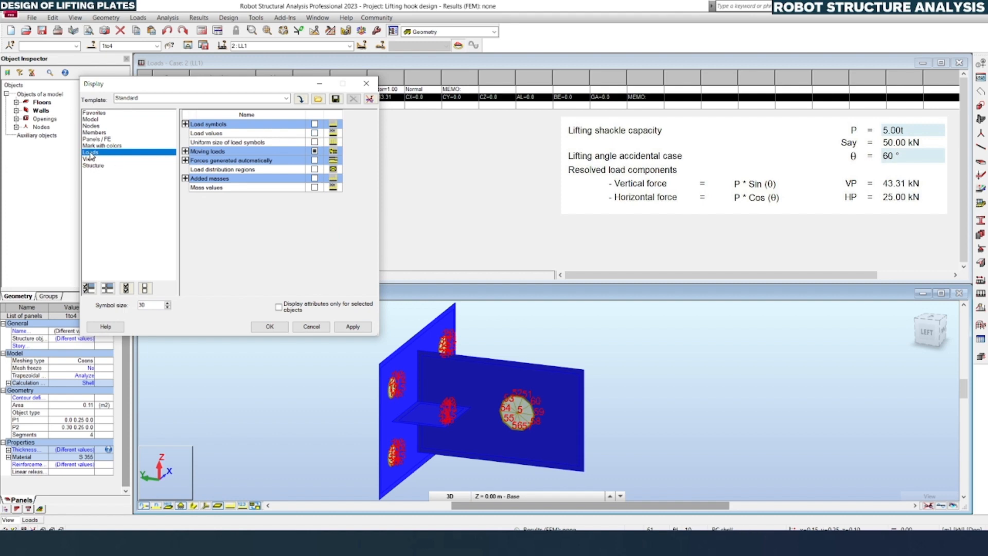
pyautogui.click(316, 132)
pyautogui.click(345, 327)
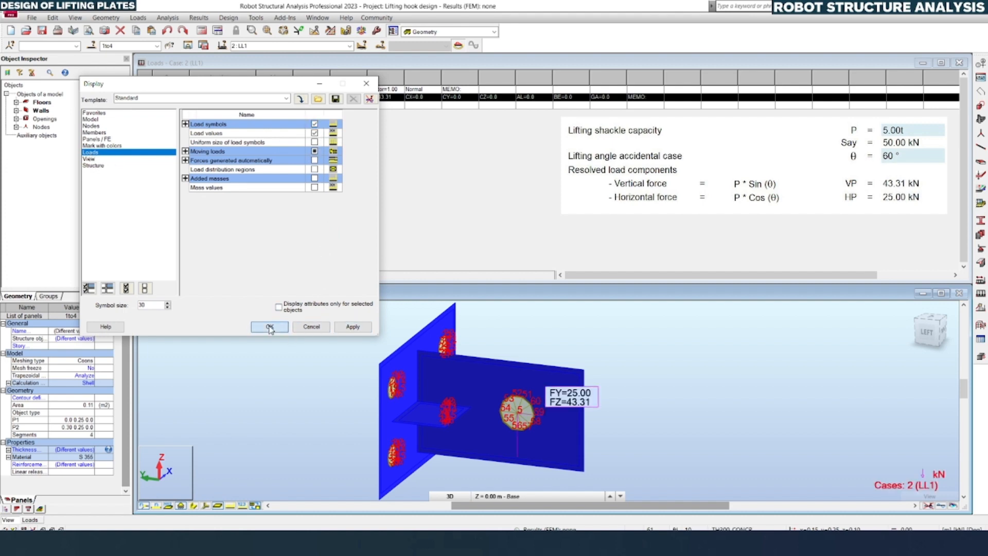
# Accept the load display settings and examine the LL1 force components at the centre of the lifting hole
pyautogui.click(270, 327)
pyautogui.scroll(3, 464, 381)
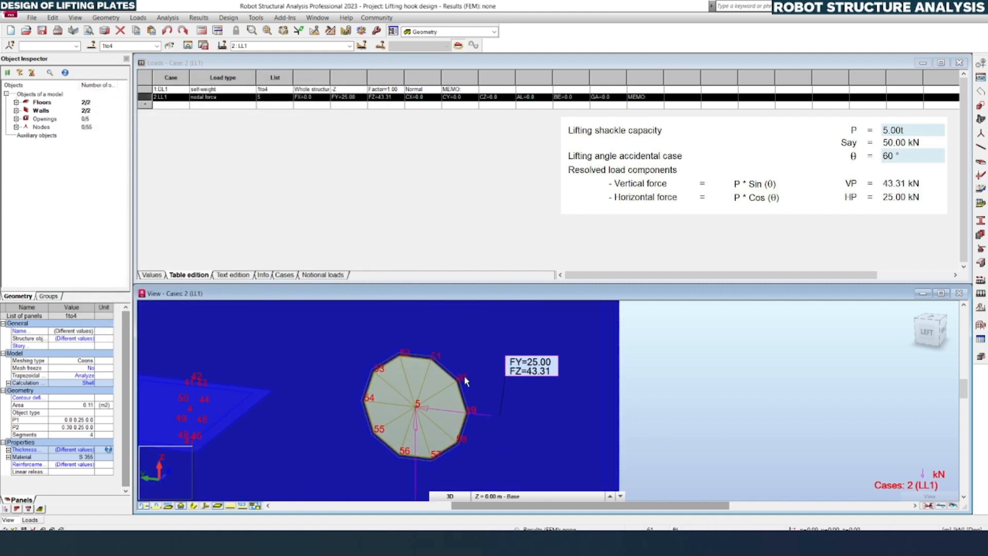
pyautogui.scroll(1, 552, 374)
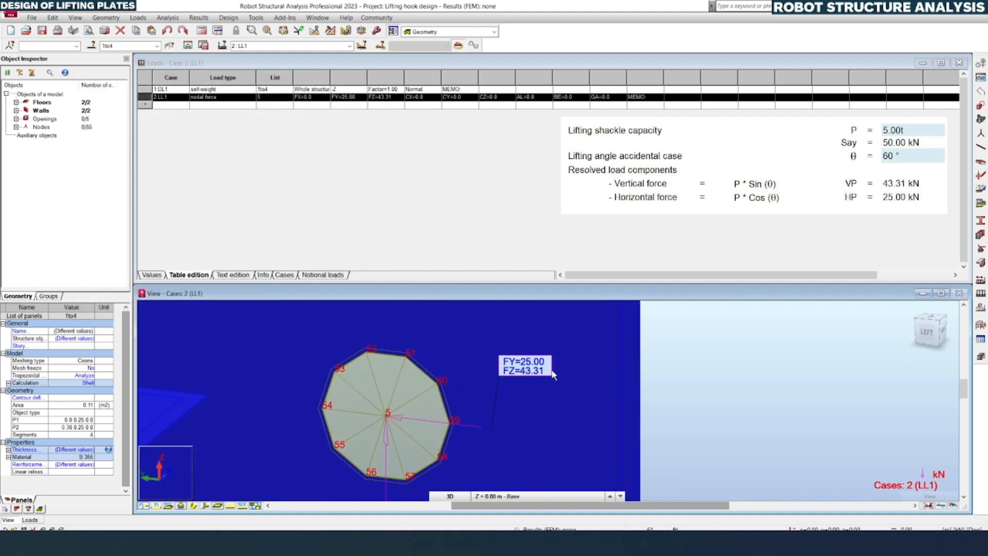
pyautogui.scroll(1, 552, 375)
pyautogui.click(495, 353)
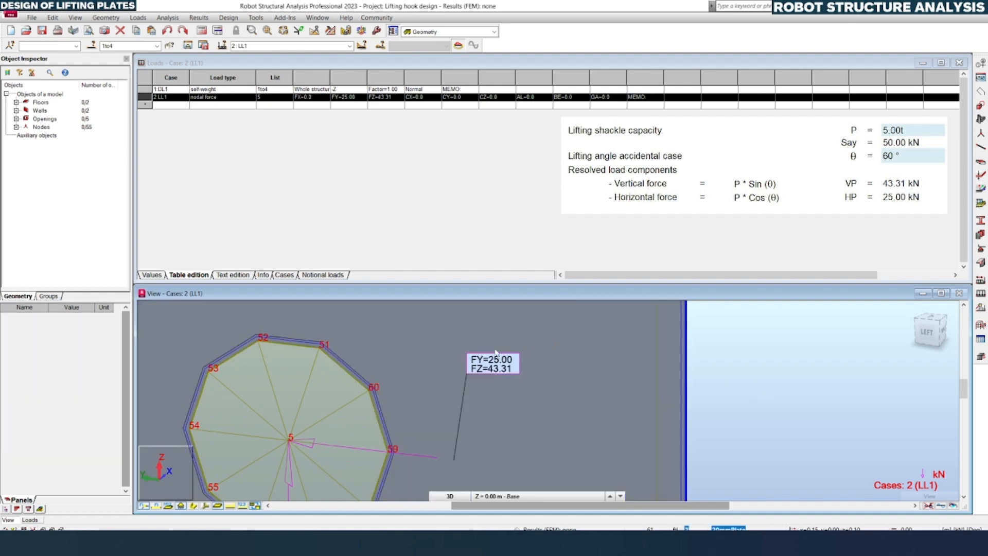
# Show load case DL1 in the model view and examine the plates under self-weight
pyautogui.click(350, 46)
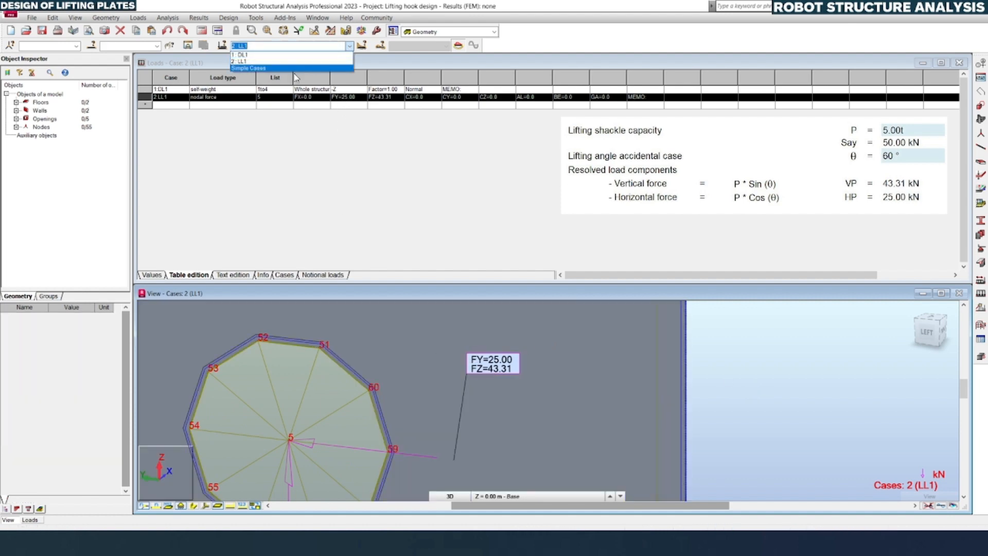
pyautogui.click(291, 55)
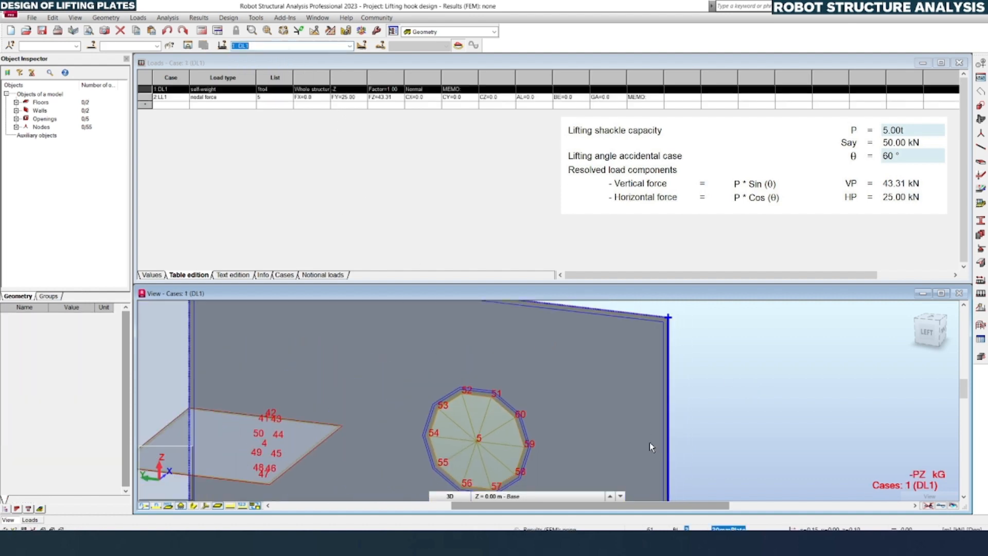
pyautogui.scroll(-2, 650, 443)
pyautogui.moveTo(495, 428); pyautogui.dragTo(444, 386, button='middle')
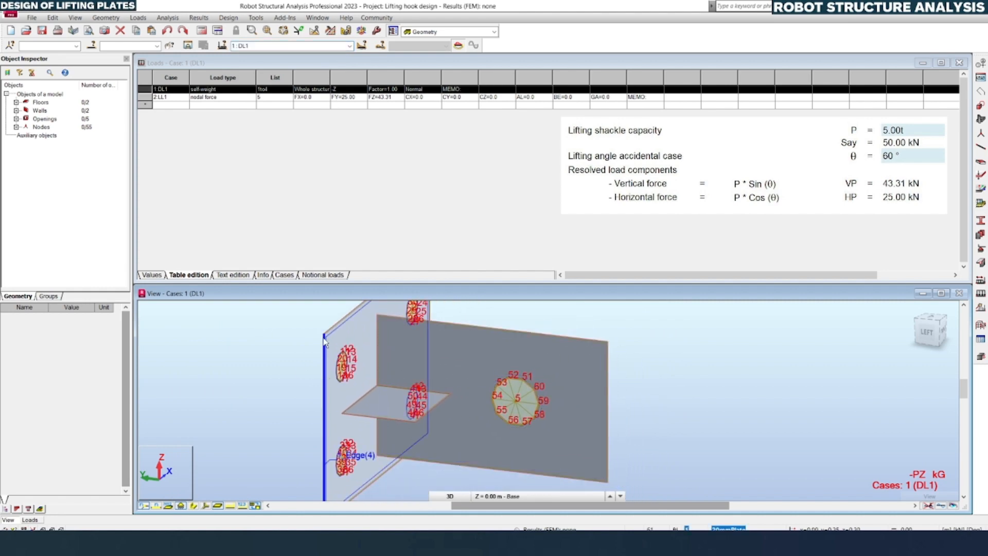
pyautogui.scroll(2, 324, 340)
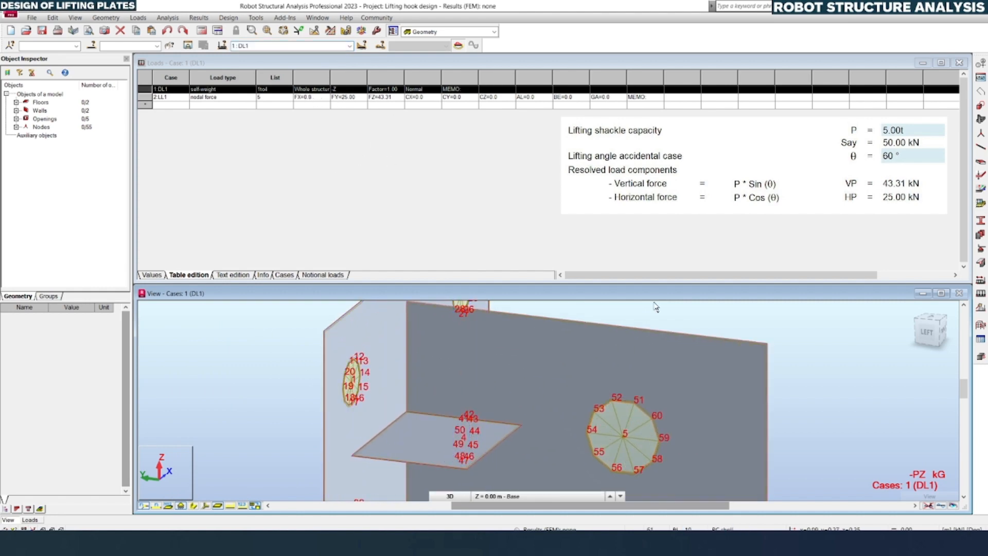
pyautogui.scroll(2, 308, 322)
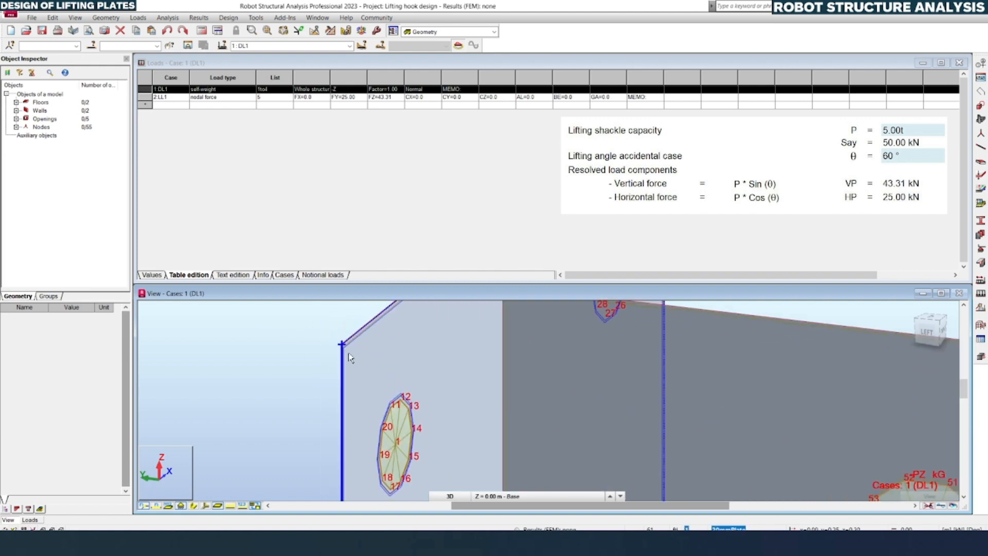
pyautogui.scroll(-4, 312, 381)
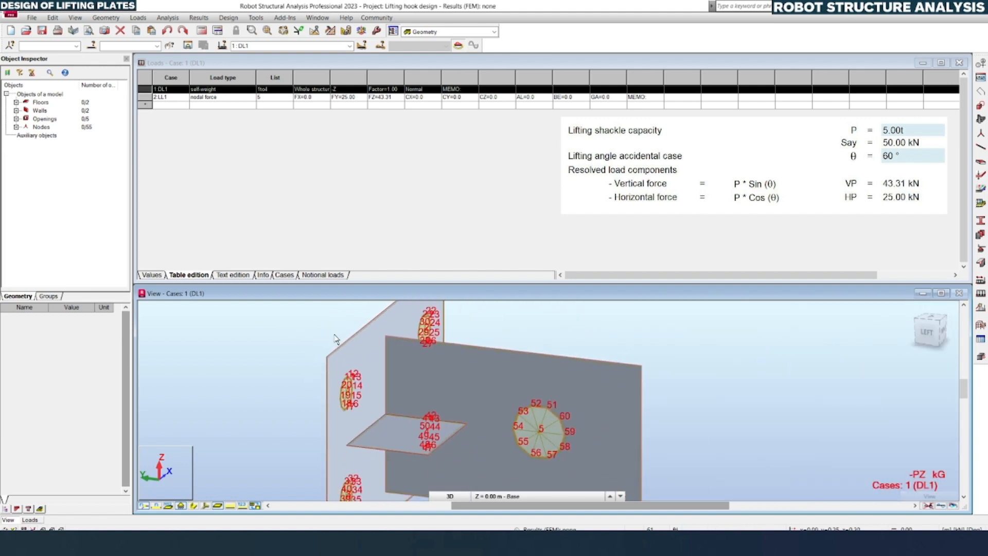
pyautogui.scroll(-3, 437, 350)
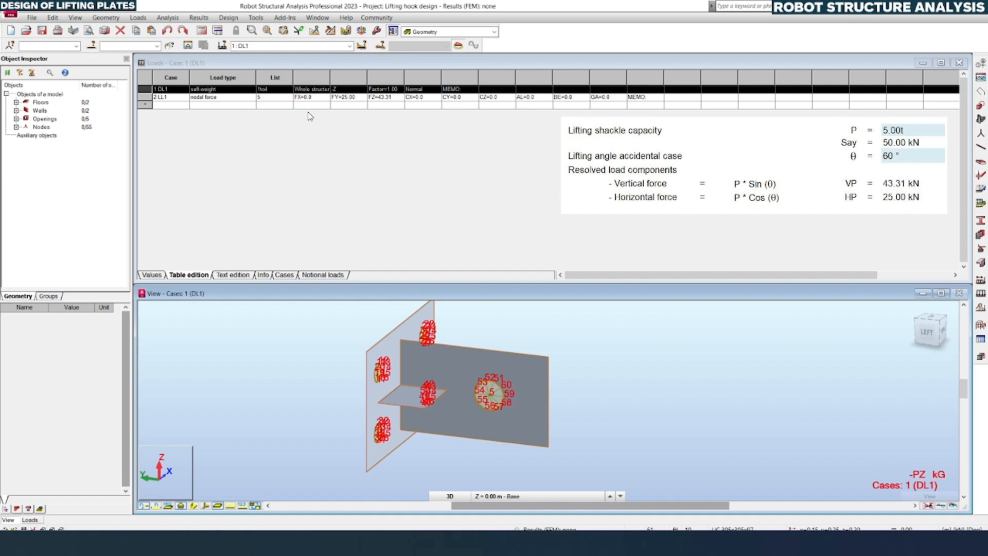
# Show load case LL1 in the model view and check the nodal force at node 5
pyautogui.click(350, 45)
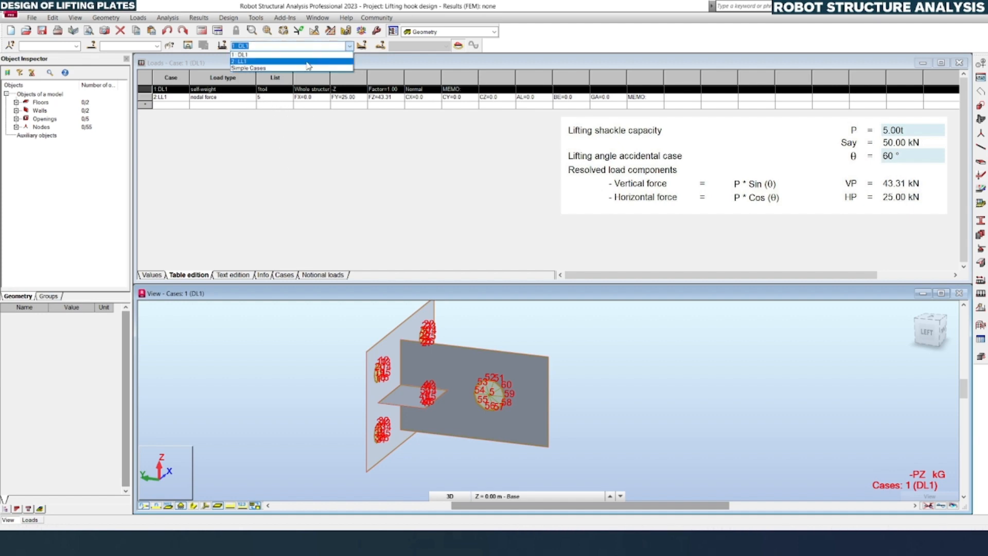
pyautogui.click(308, 61)
pyautogui.scroll(2, 579, 397)
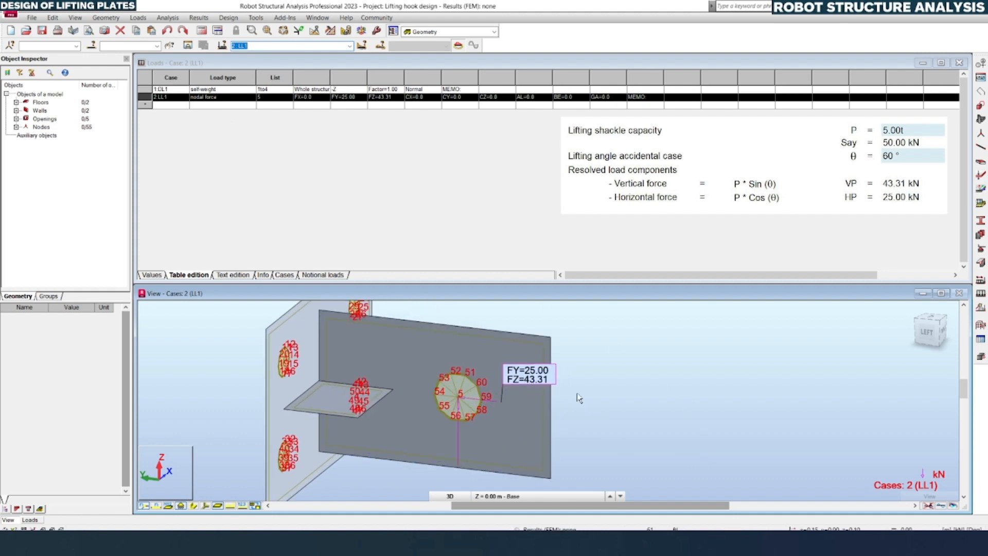
pyautogui.scroll(2, 577, 394)
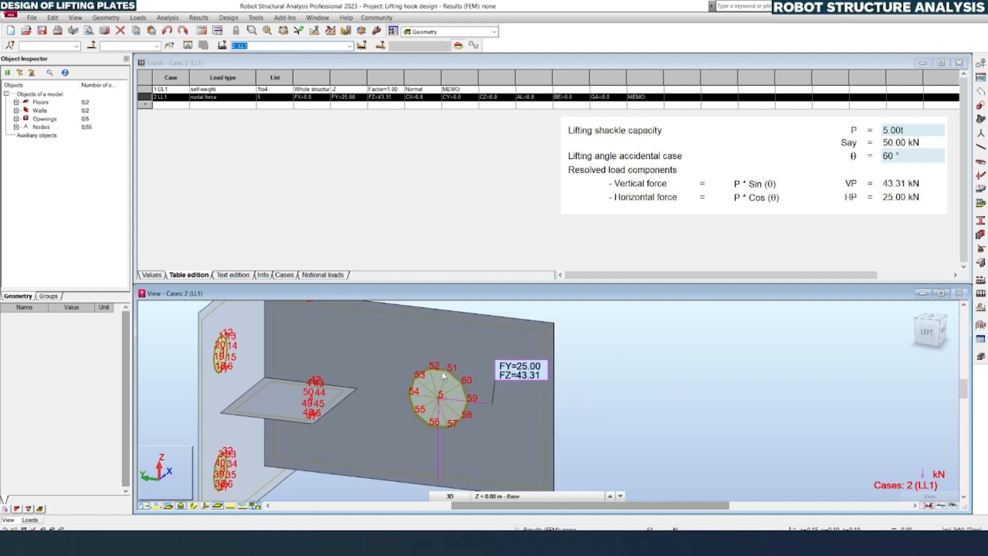
pyautogui.scroll(-1, 560, 410)
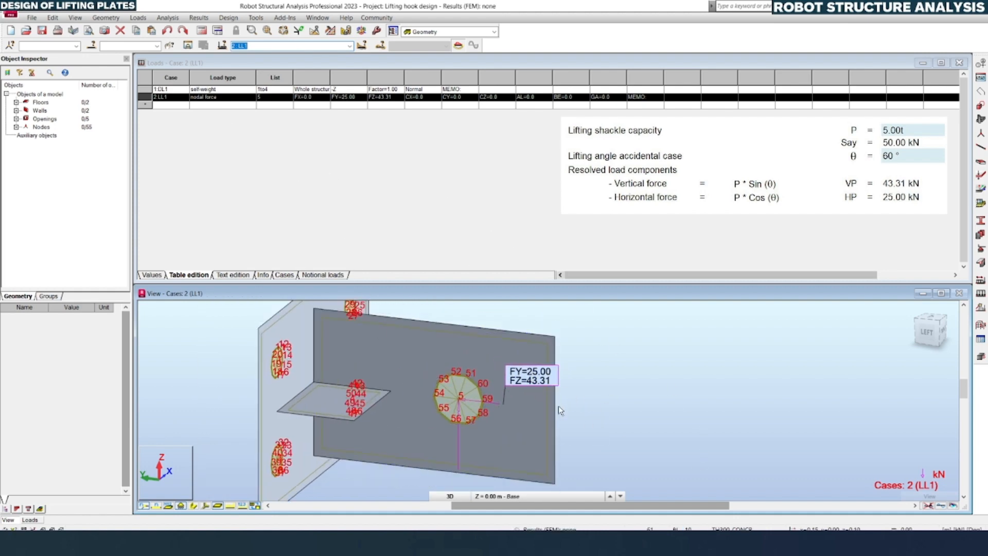
pyautogui.scroll(-1, 561, 410)
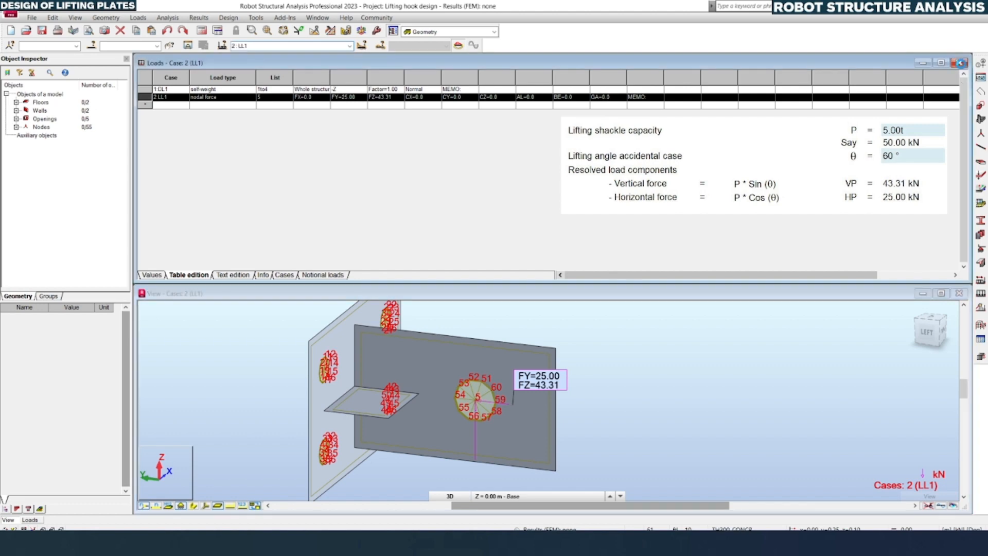
# Close the load table, maximize the model view and open the load combination table for editing
pyautogui.click(959, 63)
pyautogui.click(935, 294)
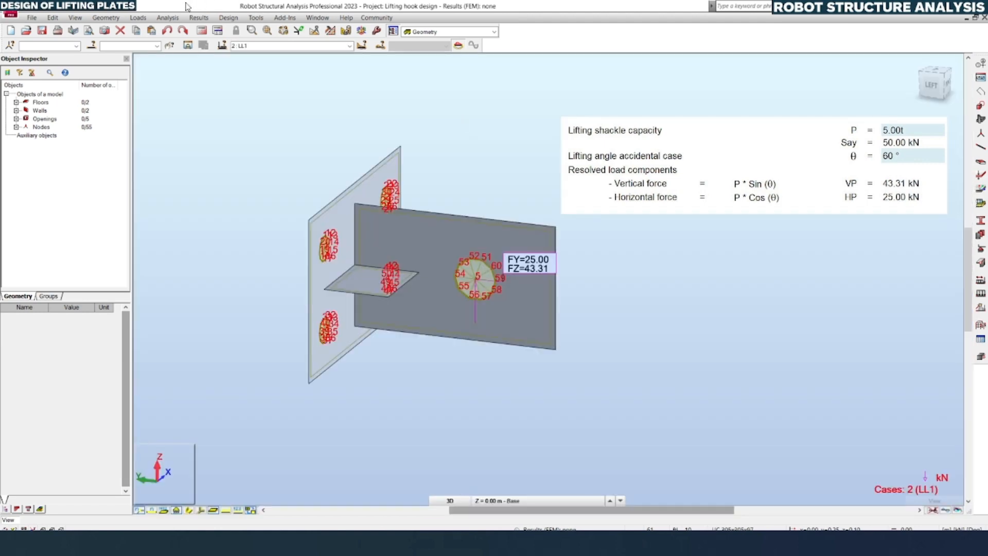
pyautogui.click(138, 18)
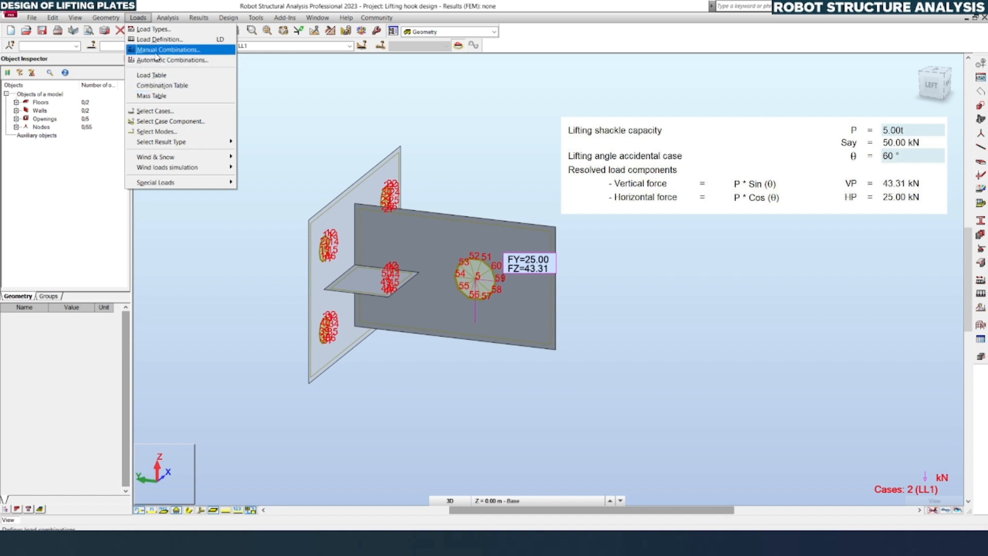
pyautogui.click(158, 87)
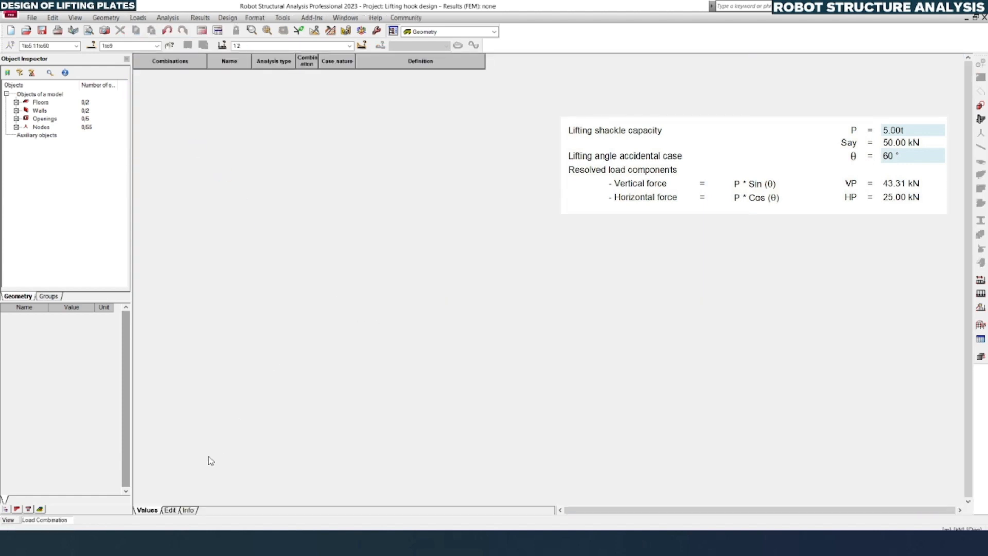
pyautogui.click(207, 73)
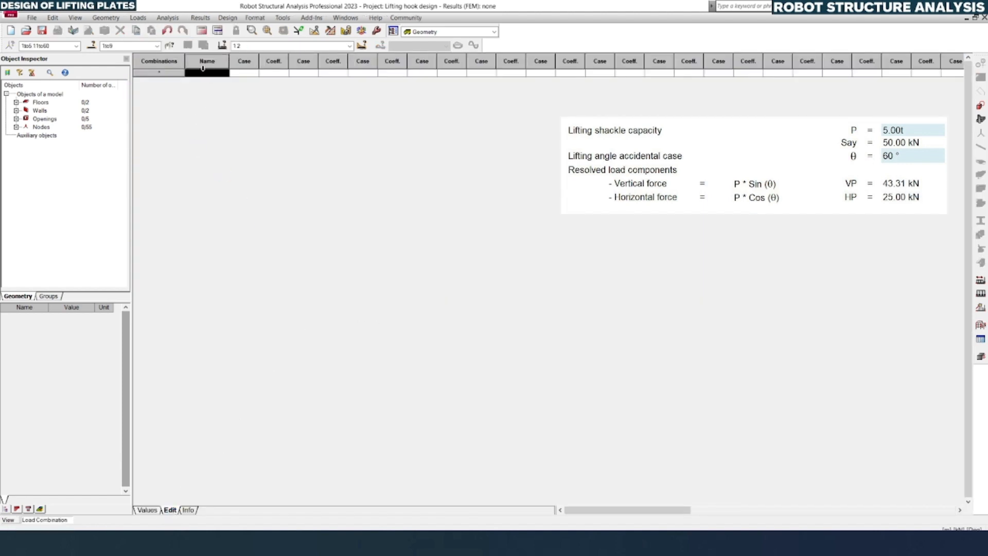
# Add a first combination to the table and name it 1.5DL+1.5LL
pyautogui.click(215, 76)
pyautogui.write('1')
pyautogui.press('Return')
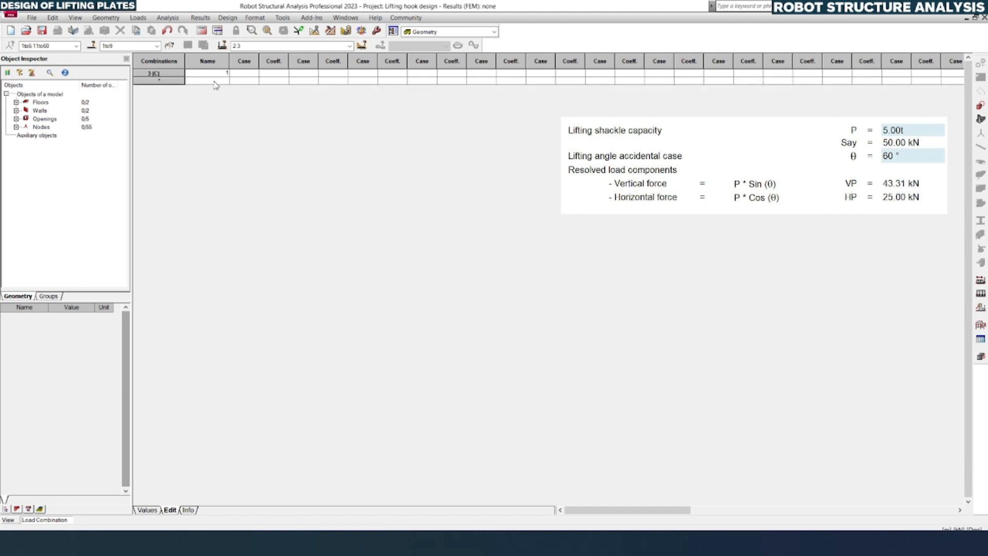
pyautogui.click(215, 76)
pyautogui.write('+1.5LL')
pyautogui.press('Right')
pyautogui.press('Left')
pyautogui.press('Down')
pyautogui.press('Up')
# Assign cases 1 and 2 to the 1.5DL+1.5LL combination, each with a coefficient of 1.50
pyautogui.click(245, 74)
pyautogui.write('1')
pyautogui.press('Tab')
pyautogui.write('1.36')
pyautogui.press('Tab')
pyautogui.write('2')
pyautogui.press('Tab')
pyautogui.write('1.5')
pyautogui.press('Tab')
# Add a second combination row below the first and name it 1.0DL+1.0LL
pyautogui.press('Left')
pyautogui.press('Right')
pyautogui.press('Left')
pyautogui.press('Left')
pyautogui.press('Left')
pyautogui.press('Left')
pyautogui.press('Left')
pyautogui.press('Down')
pyautogui.write('1')
pyautogui.press('Right')
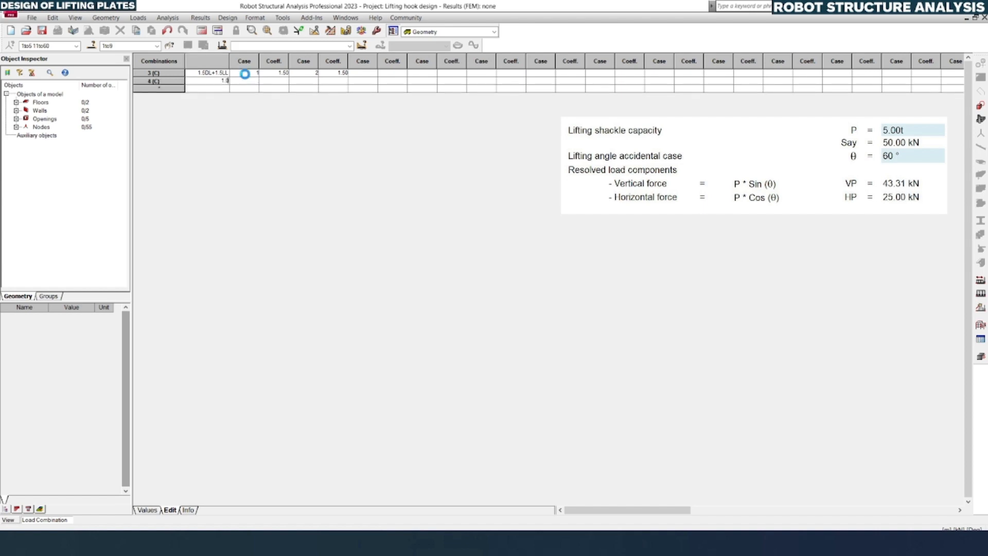
pyautogui.press('Left')
pyautogui.write('1.5DL+1.5LL')
pyautogui.press('F2')
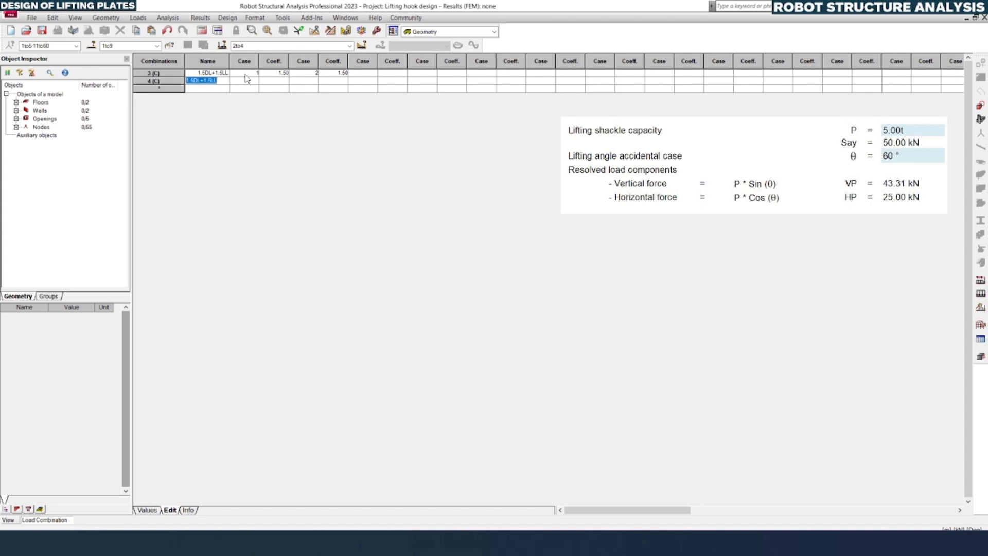
pyautogui.press('Left')
pyautogui.press('Return')
pyautogui.write('0')
pyautogui.press('Tab')
# Assign cases 1 and 2 to the 1.0DL+1.0LL combination, each with a coefficient of 1.00
pyautogui.press('Up')
pyautogui.press('Right')
pyautogui.press('Down')
pyautogui.press('Left')
pyautogui.write('1')
pyautogui.press('Tab')
pyautogui.write('1.')
pyautogui.press('Tab')
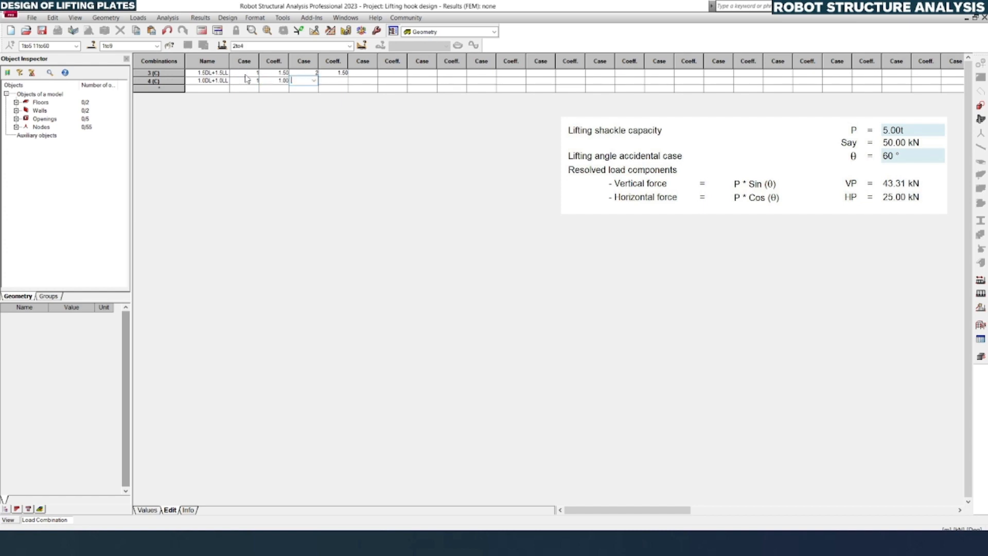
pyautogui.press('Tab')
pyautogui.press('Tab')
pyautogui.press('Tab')
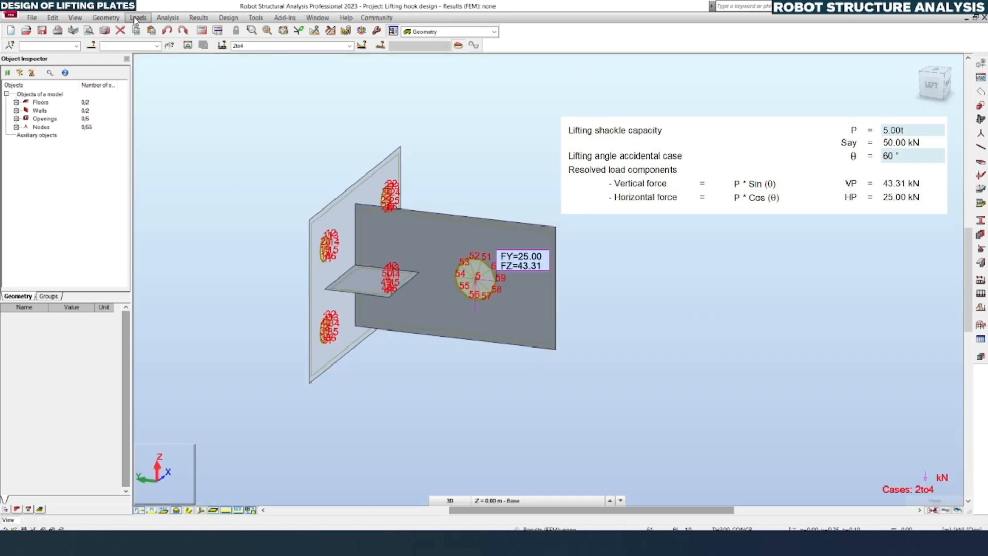
# Open the manual combinations dialog and check the type, cases and factors of combinations 3 and 4
pyautogui.click(138, 17)
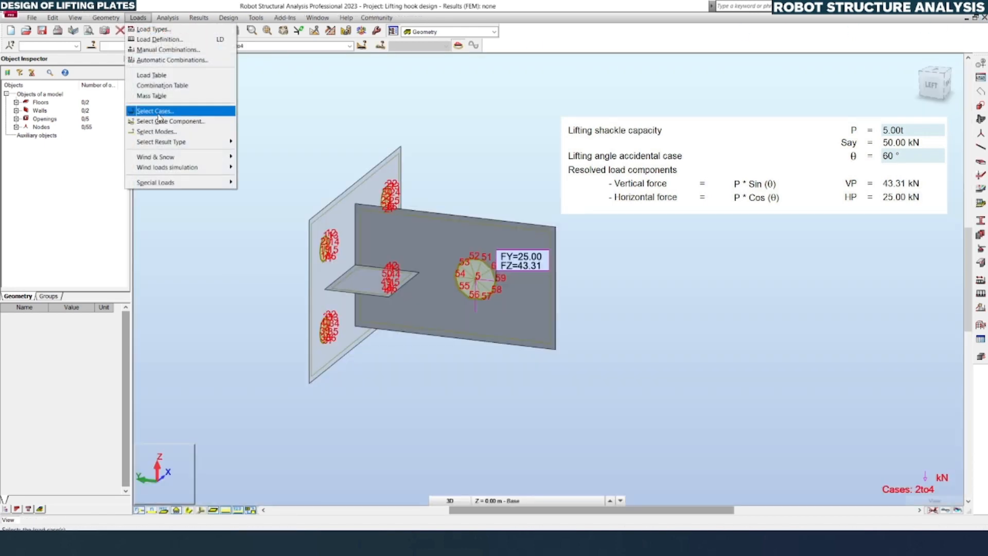
pyautogui.click(167, 50)
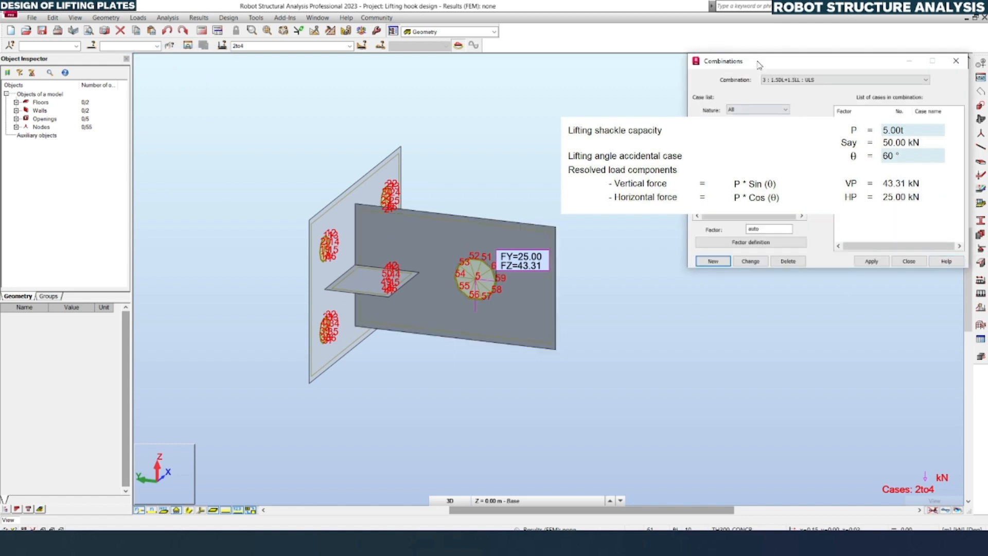
pyautogui.moveTo(757, 58); pyautogui.dragTo(304, 206)
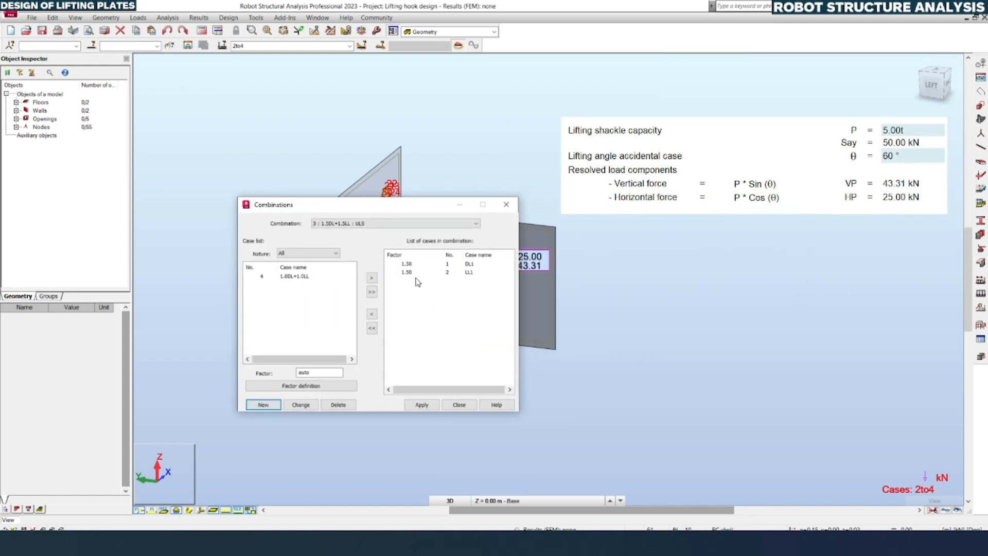
pyautogui.click(347, 224)
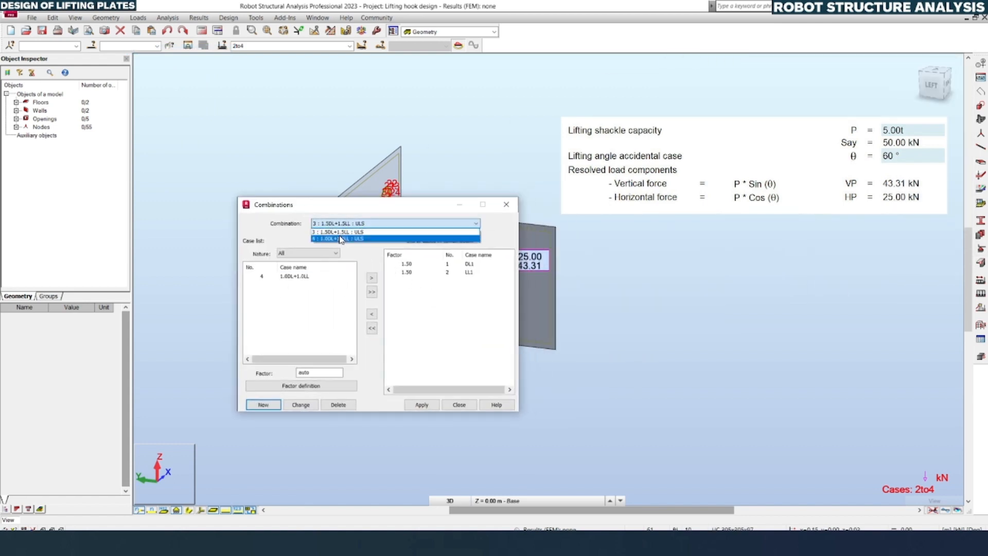
pyautogui.click(340, 236)
pyautogui.click(351, 224)
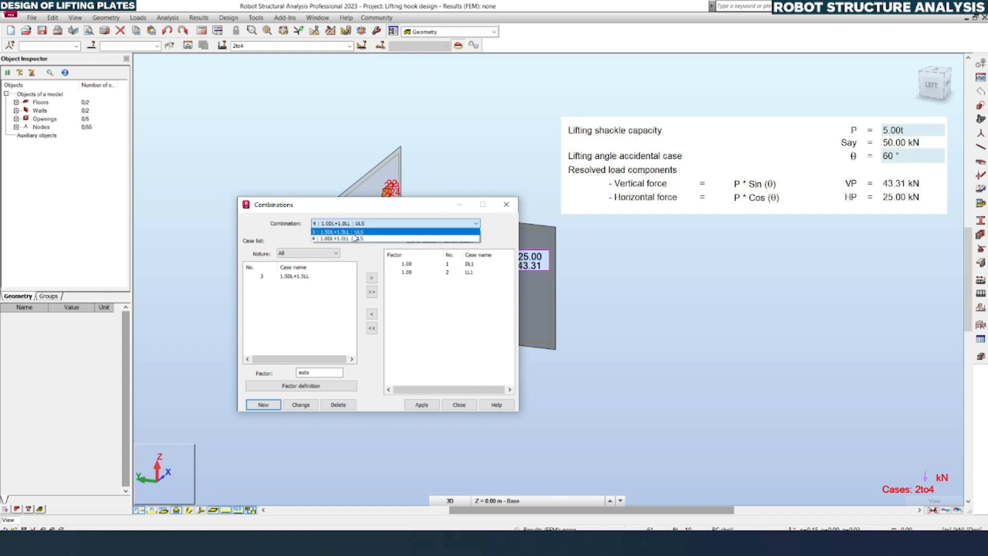
pyautogui.click(350, 232)
pyautogui.click(342, 223)
pyautogui.click(335, 238)
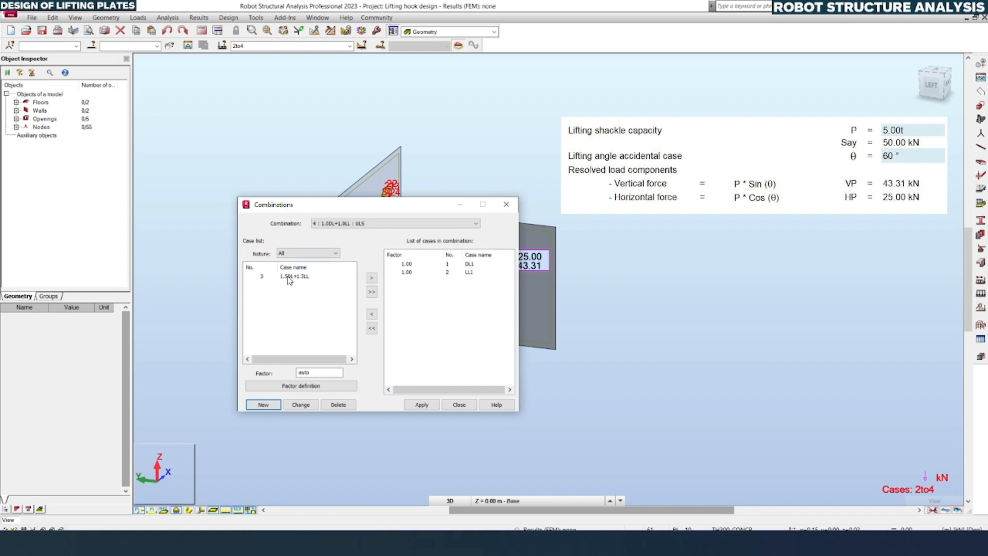
pyautogui.click(333, 225)
pyautogui.click(332, 225)
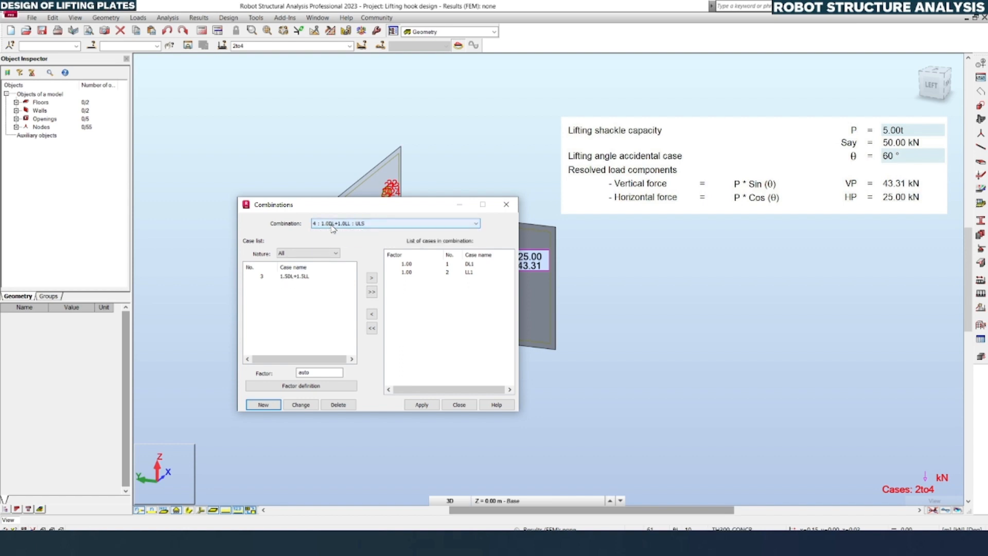
pyautogui.click(333, 224)
pyautogui.click(333, 224)
# Change the type of combination 4 (1.0DL+1.0LL) to SLS, and select combination 3 (1.5DL+1.5LL) for review
pyautogui.click(301, 405)
pyautogui.click(404, 290)
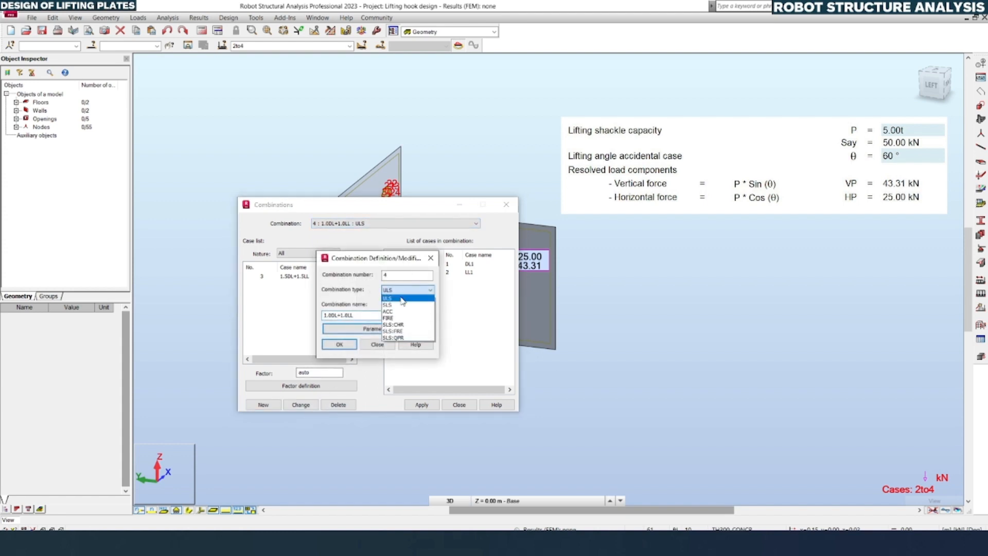
pyautogui.click(396, 305)
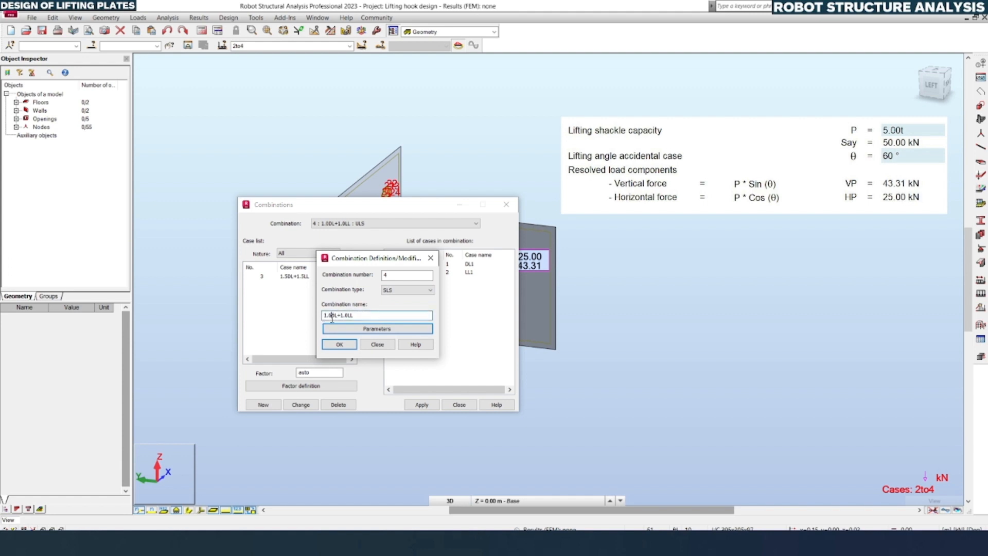
pyautogui.moveTo(355, 315); pyautogui.dragTo(323, 315)
pyautogui.doubleClick(397, 292)
pyautogui.click(340, 345)
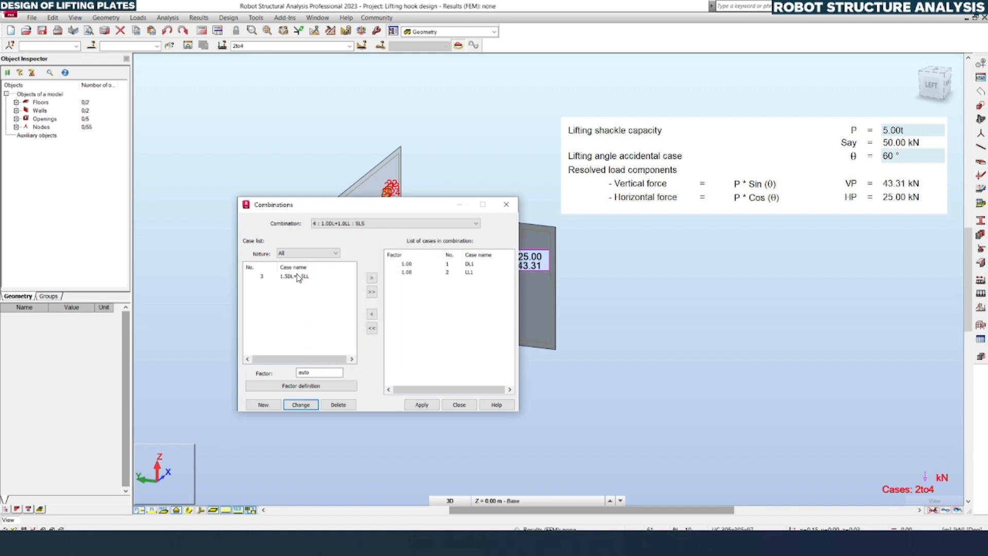
pyautogui.click(362, 225)
pyautogui.click(344, 232)
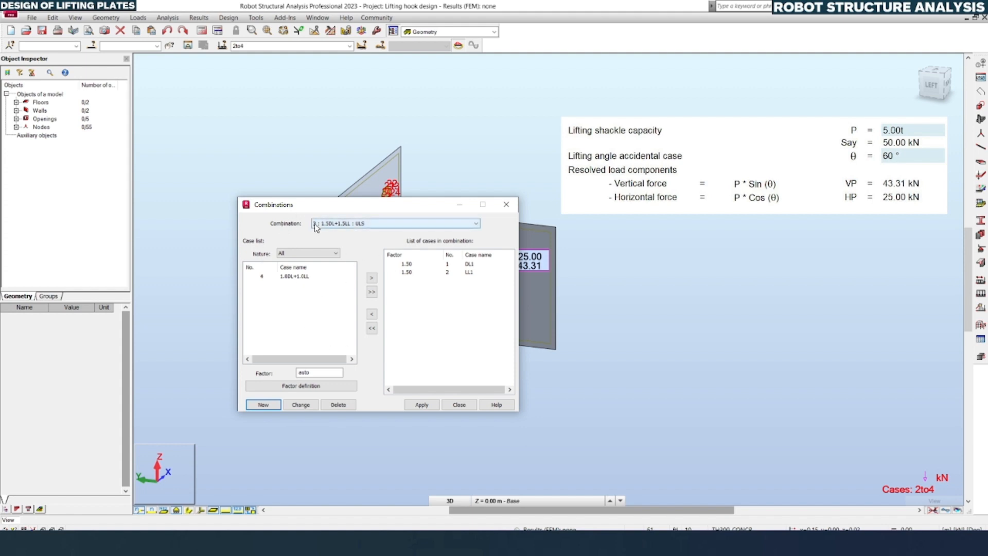
# Close the combinations dialog and renumber the 1.5DL+1.5LL combination from the load types list as case 11
pyautogui.click(506, 204)
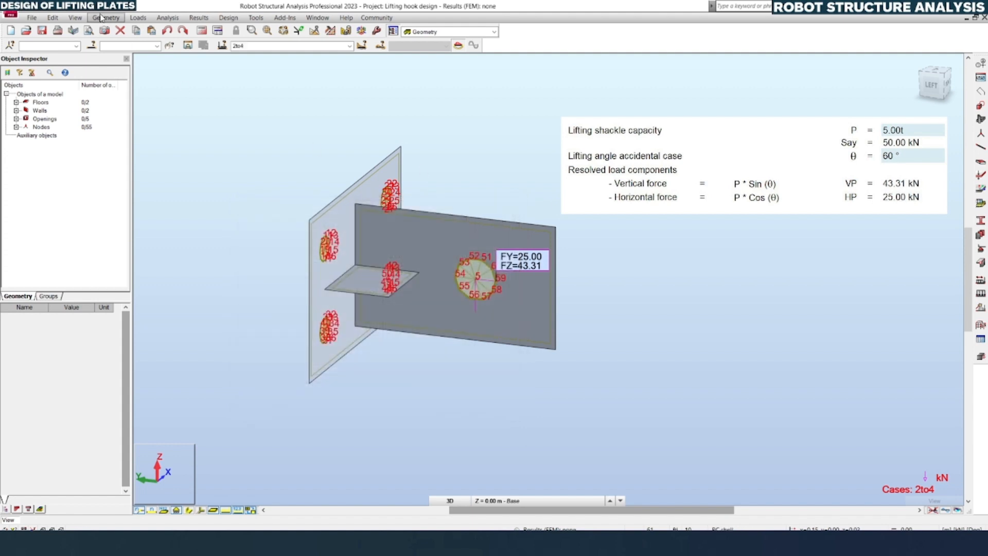
pyautogui.click(137, 19)
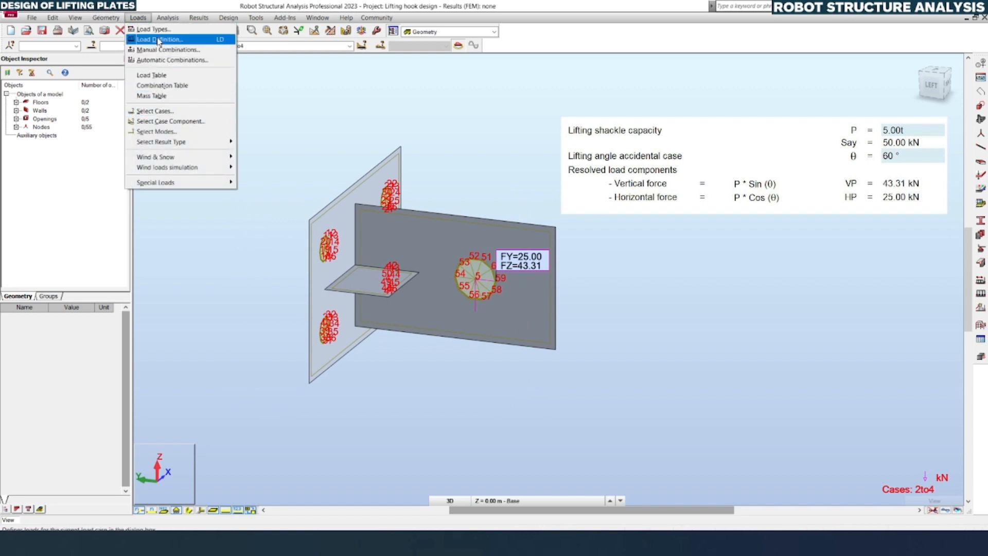
pyautogui.click(153, 30)
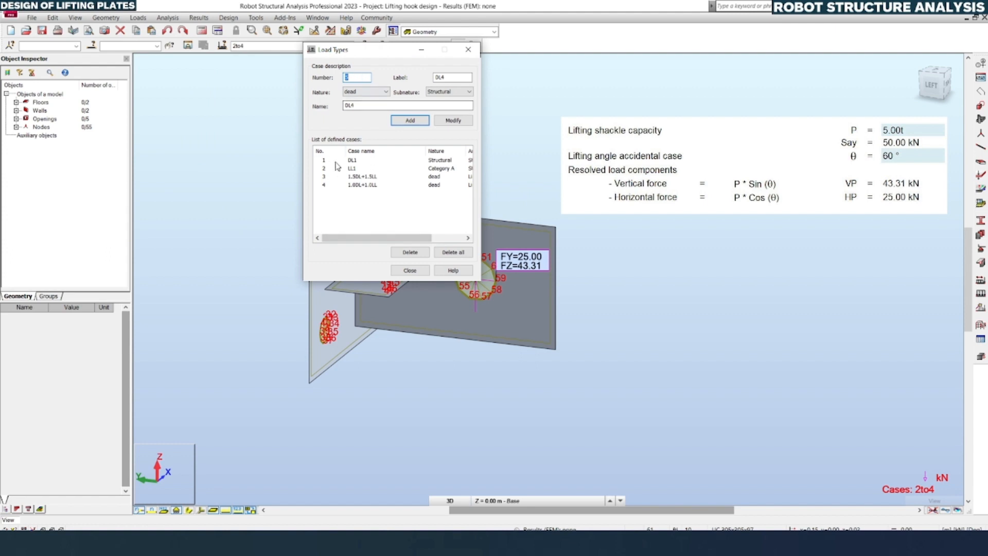
pyautogui.click(332, 177)
pyautogui.click(325, 185)
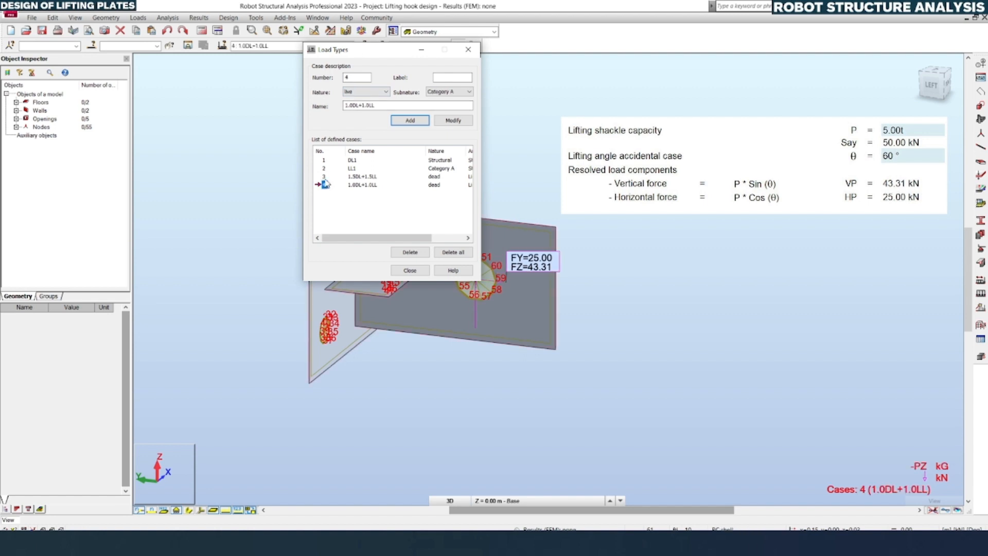
pyautogui.click(325, 176)
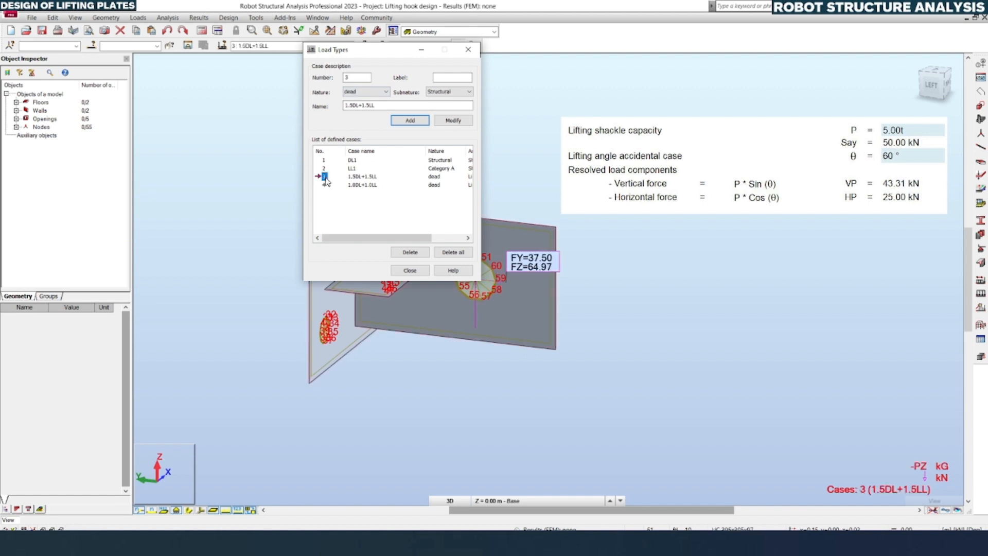
pyautogui.click(352, 77)
pyautogui.click(396, 120)
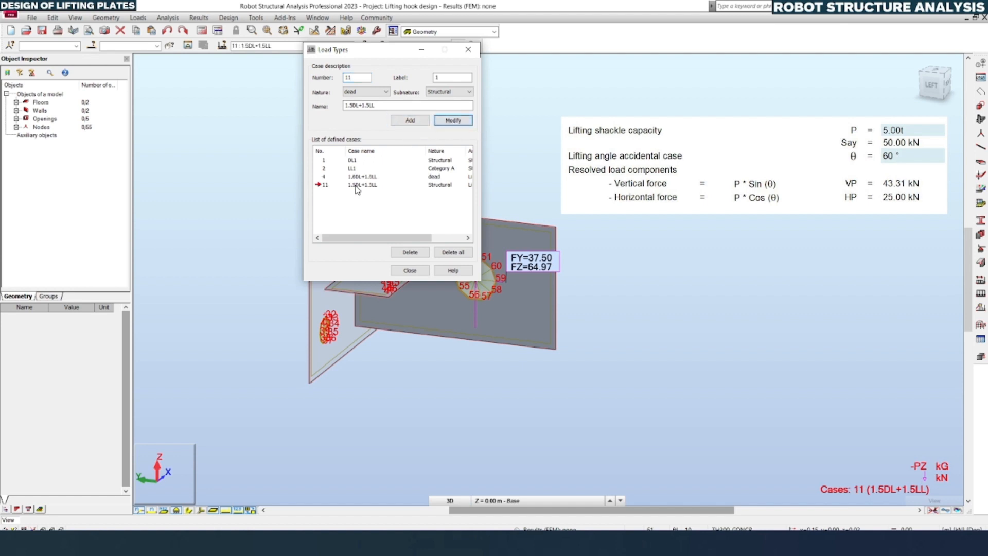
# Renumber the 1.0DL+1.0LL combination as case 21 and close the load types dialog
pyautogui.click(326, 178)
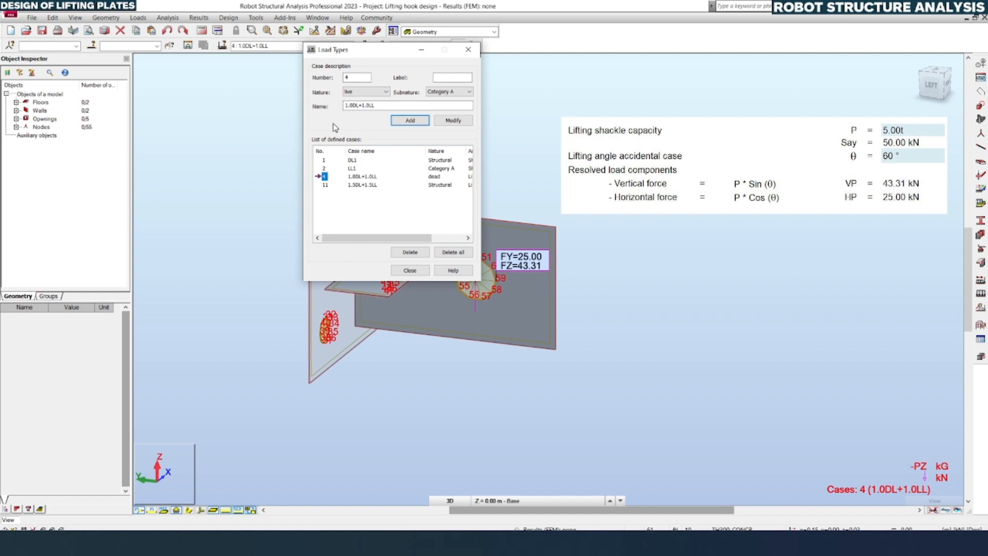
pyautogui.doubleClick(355, 79)
pyautogui.write('21')
pyautogui.click(453, 122)
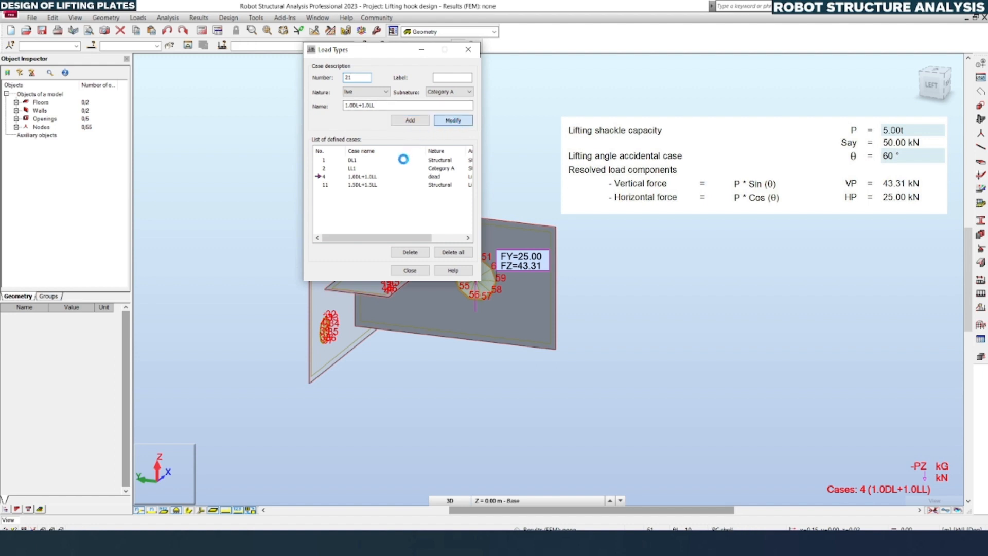
pyautogui.click(410, 271)
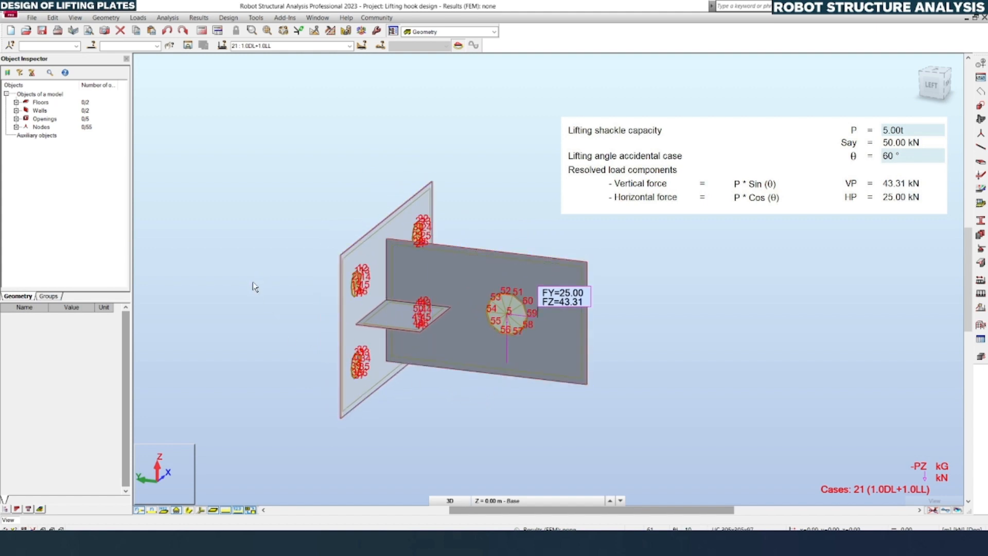
# Run the structural calculation and examine the calculation message concerning node 5
pyautogui.click(202, 31)
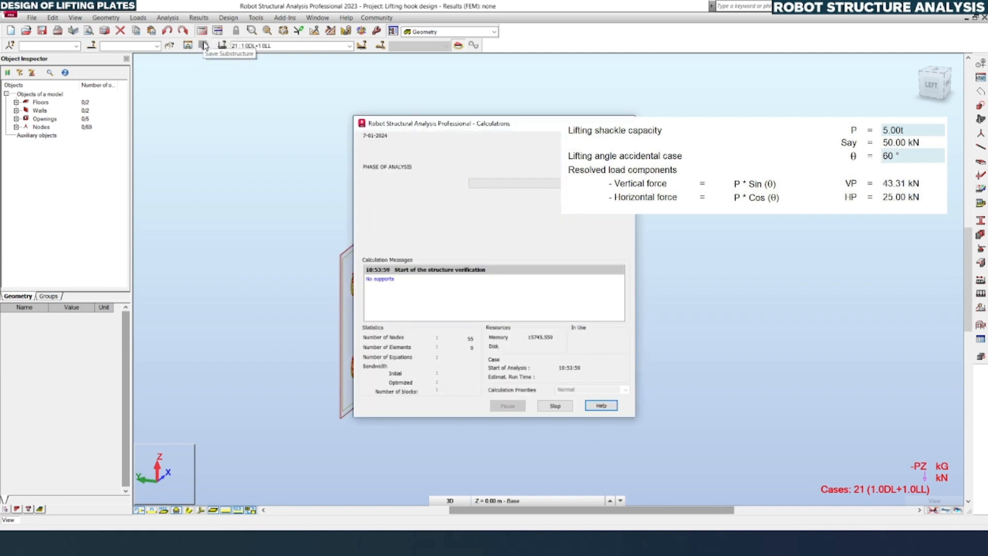
pyautogui.click(474, 315)
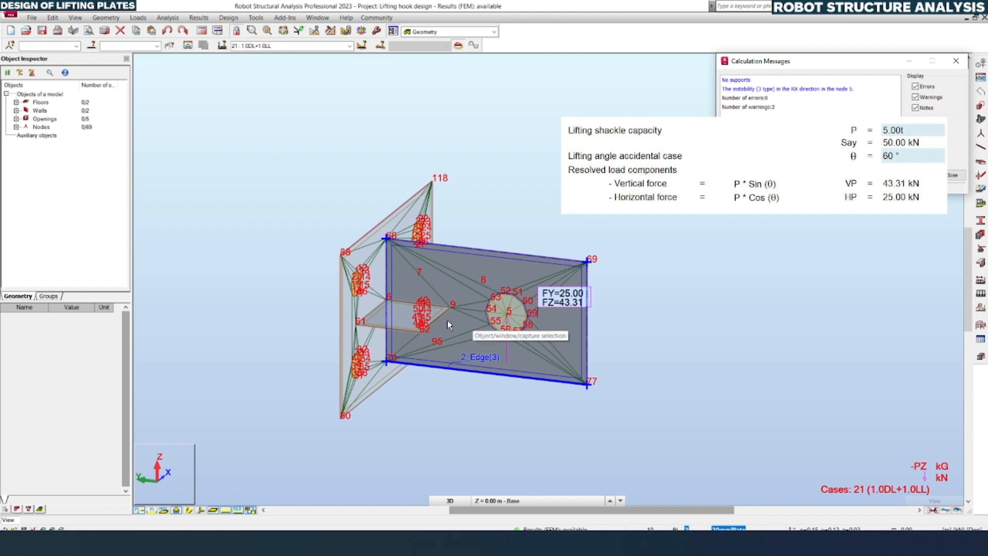
pyautogui.click(747, 89)
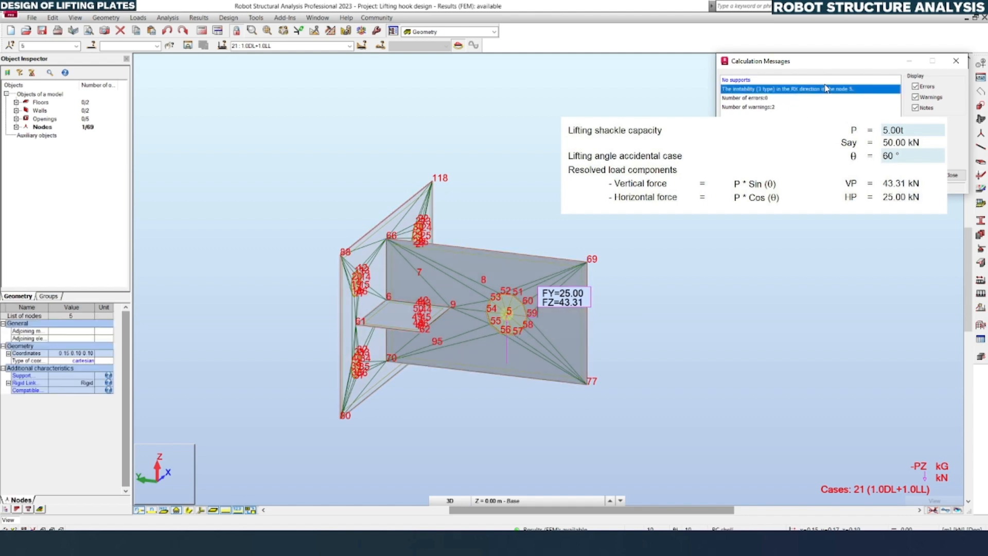
pyautogui.click(953, 175)
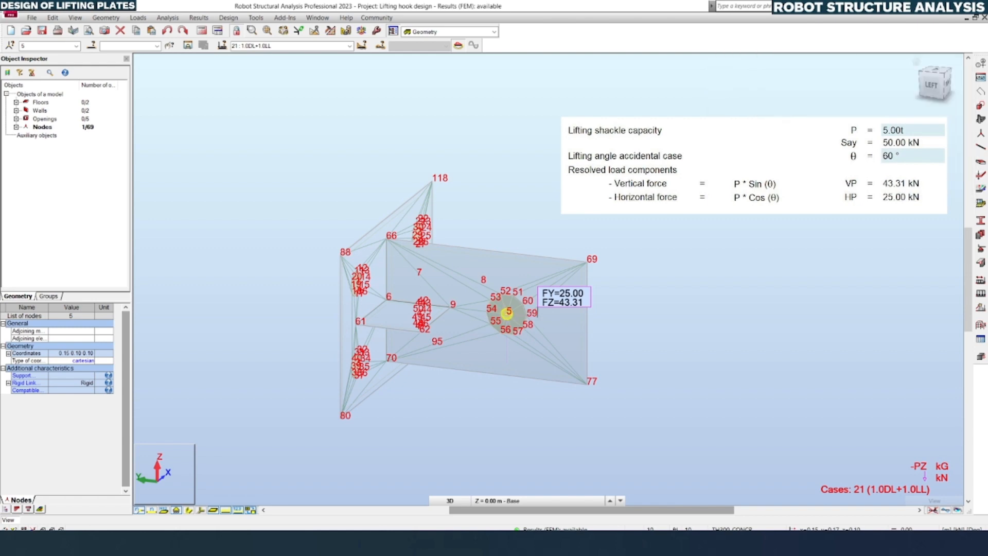
# Assign the Pinned support to nodes 1 to 4 at the centres of the four back plate holes, accepting the change to the results status
pyautogui.click(949, 89)
pyautogui.click(709, 258)
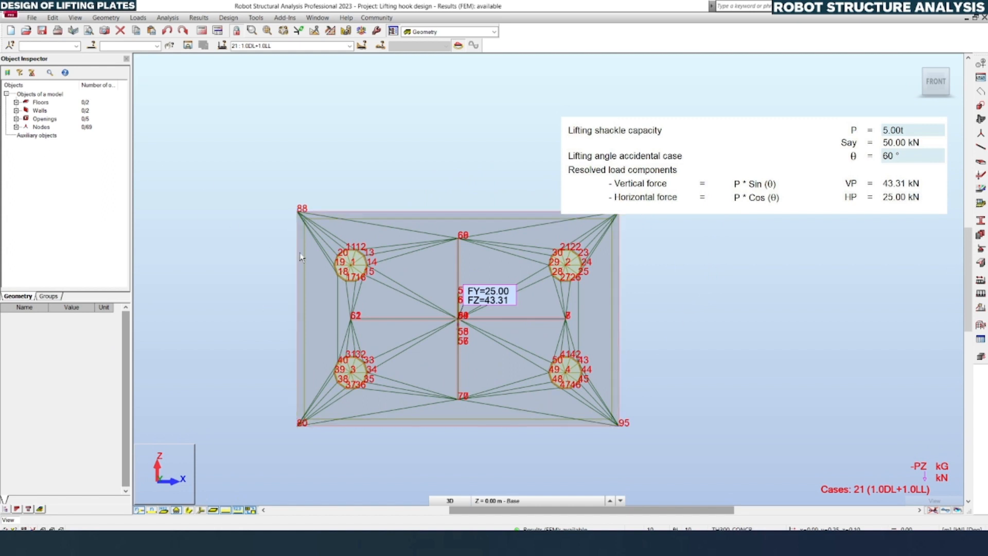
pyautogui.click(18, 128)
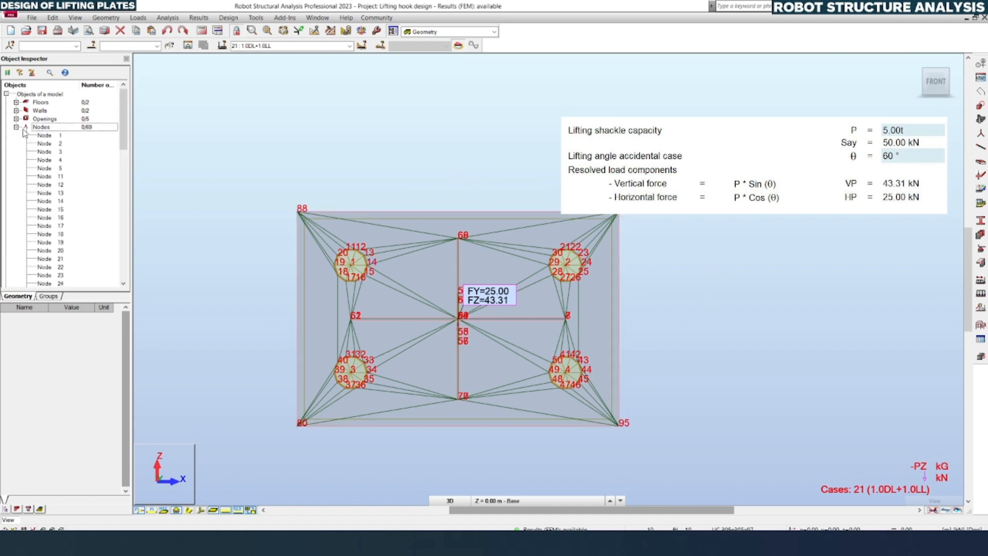
pyautogui.click(51, 137)
pyautogui.keyDown('ctrl'); pyautogui.click(50, 143); pyautogui.keyUp('ctrl')
pyautogui.keyDown('ctrl'); pyautogui.click(50, 152); pyautogui.keyUp('ctrl')
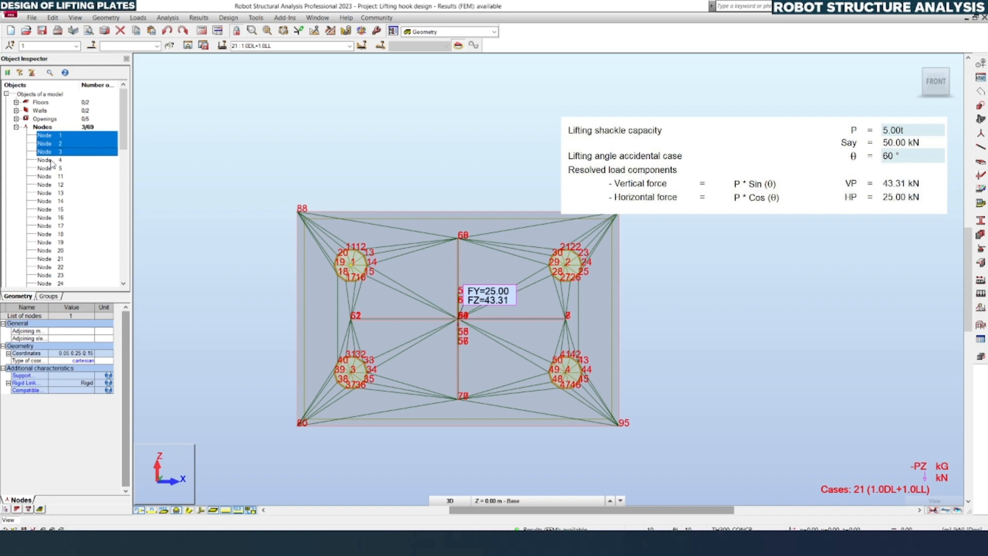
pyautogui.keyDown('ctrl'); pyautogui.click(50, 160); pyautogui.keyUp('ctrl')
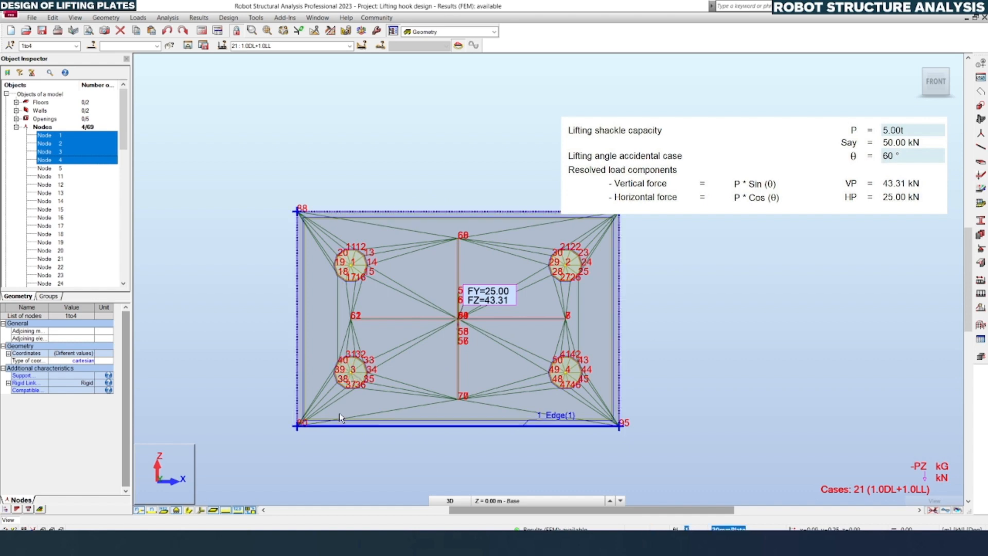
pyautogui.click(72, 375)
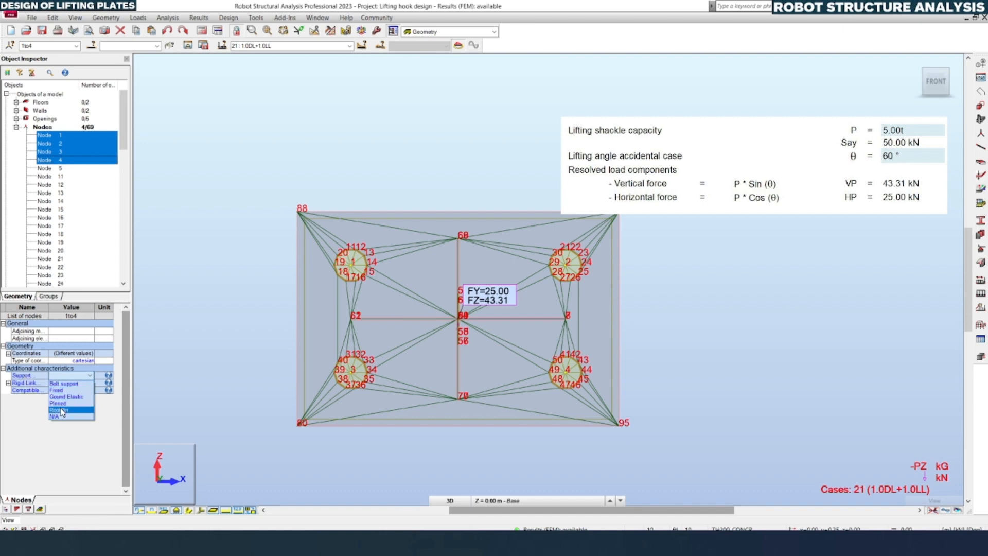
pyautogui.click(83, 404)
pyautogui.click(533, 300)
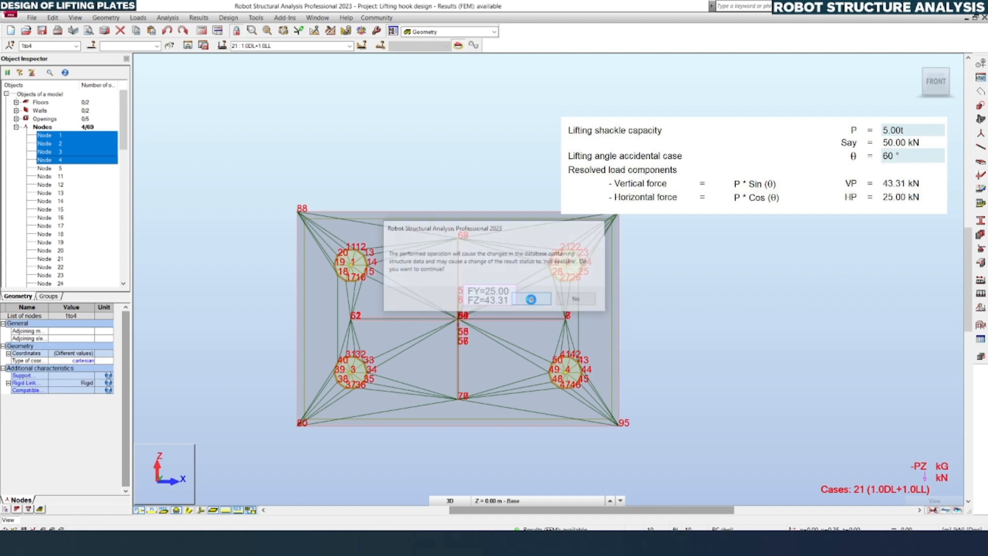
pyautogui.click(530, 316)
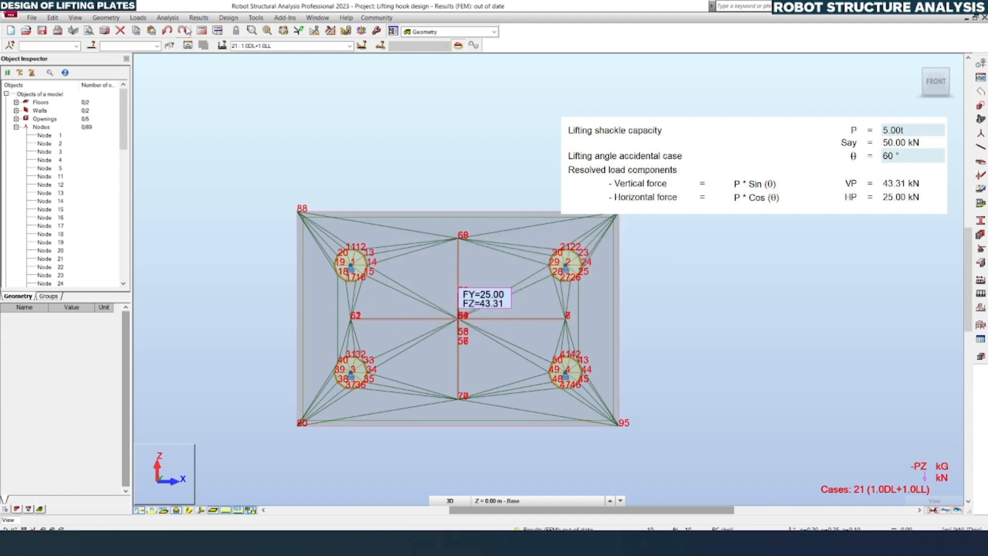
# Recalculate the supported lifting plate model and show it in an angled 3D view
pyautogui.click(202, 31)
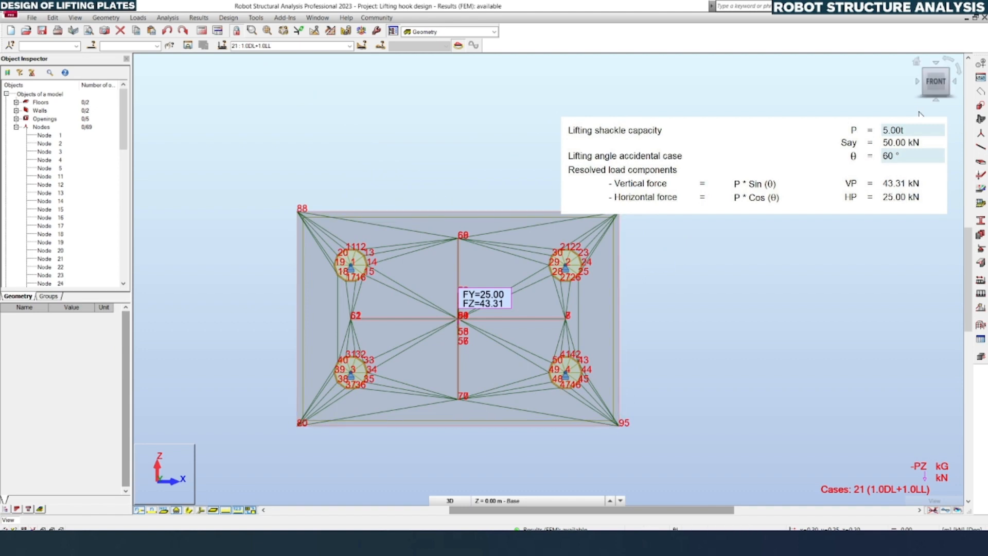
pyautogui.click(916, 61)
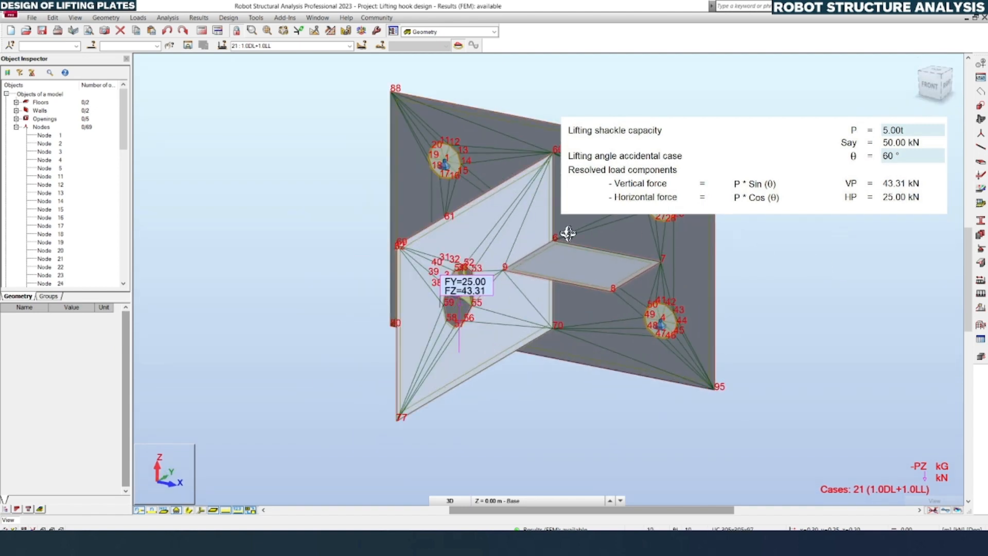
pyautogui.scroll(2, 346, 191)
pyautogui.rightClick(275, 169)
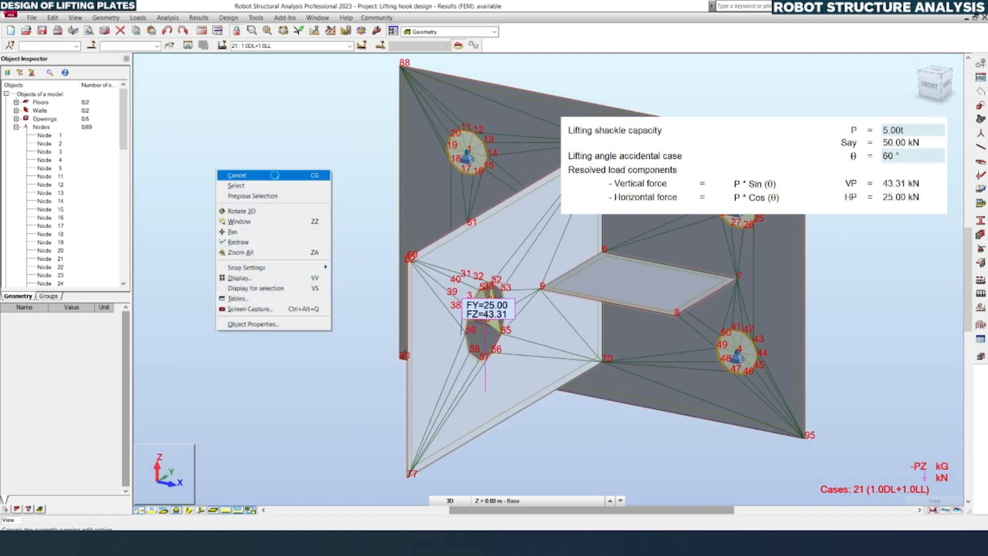
pyautogui.click(276, 175)
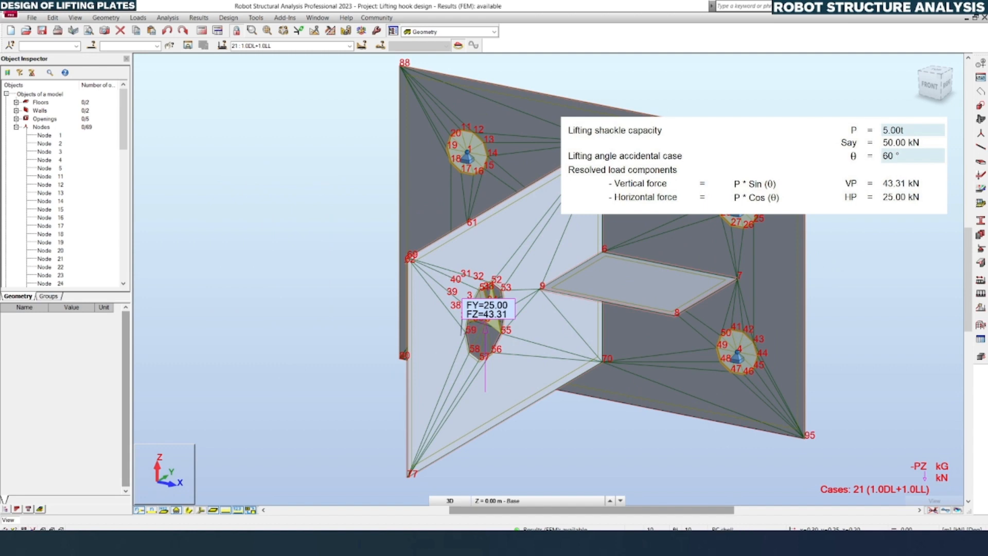
# Hide the node numbers and the load symbols and values in the model view
pyautogui.click(152, 510)
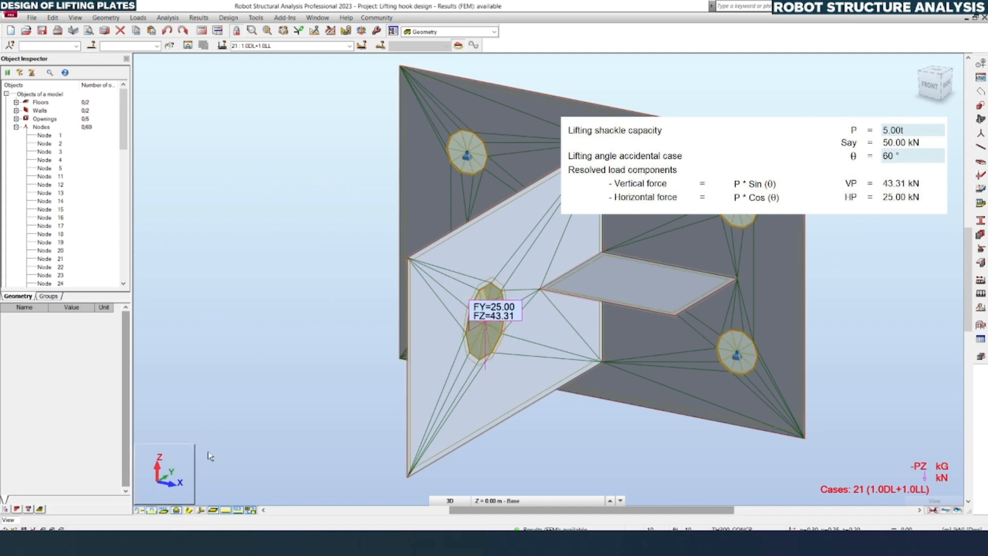
pyautogui.click(450, 501)
pyautogui.click(934, 510)
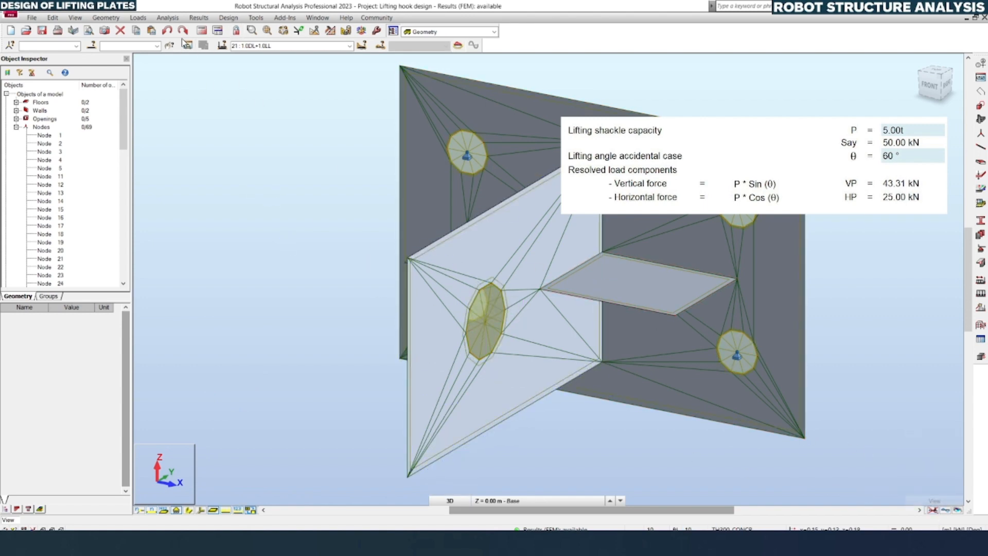
# Display the xx stress map of the panels for the middle layer, keeping the maps window clear of the model
pyautogui.click(138, 18)
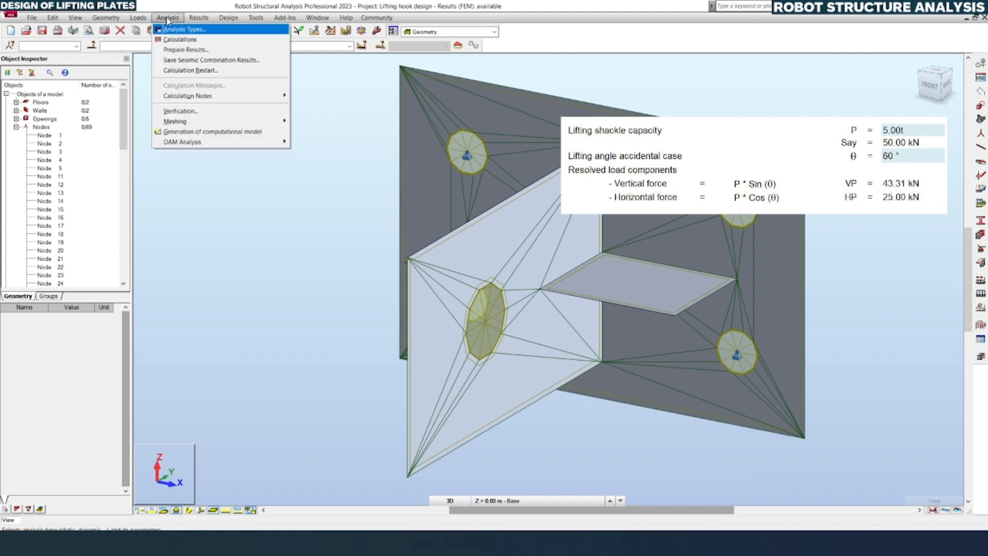
pyautogui.moveTo(200, 18)
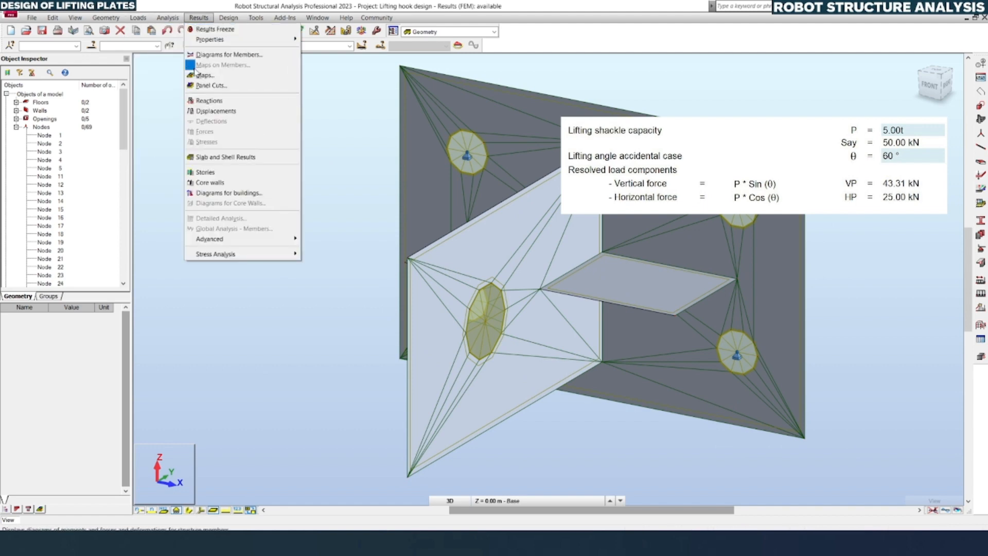
pyautogui.click(211, 76)
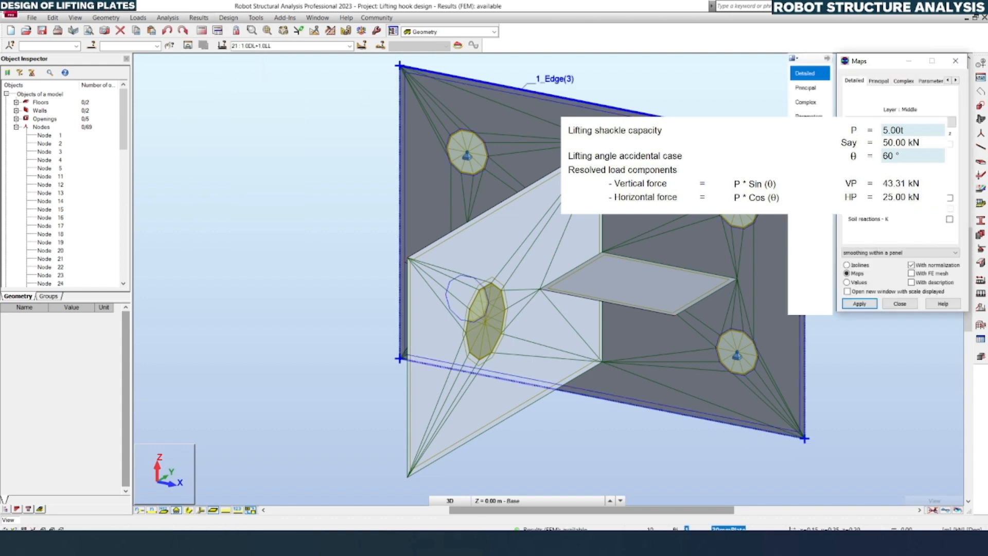
pyautogui.moveTo(819, 63)
pyautogui.mouseDown()
pyautogui.moveTo(527, 168)
pyautogui.moveTo(200, 161)
pyautogui.mouseUp()
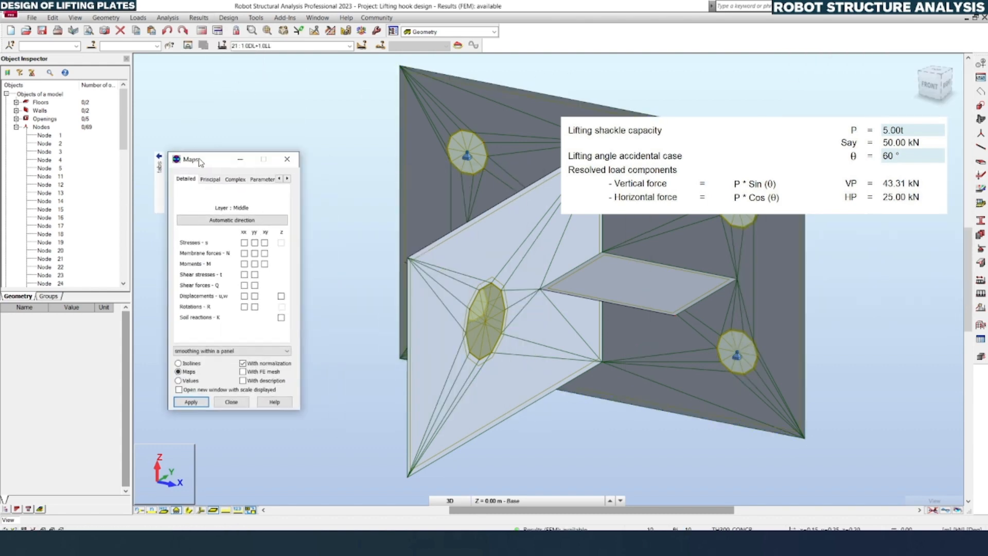
pyautogui.click(245, 242)
pyautogui.click(191, 402)
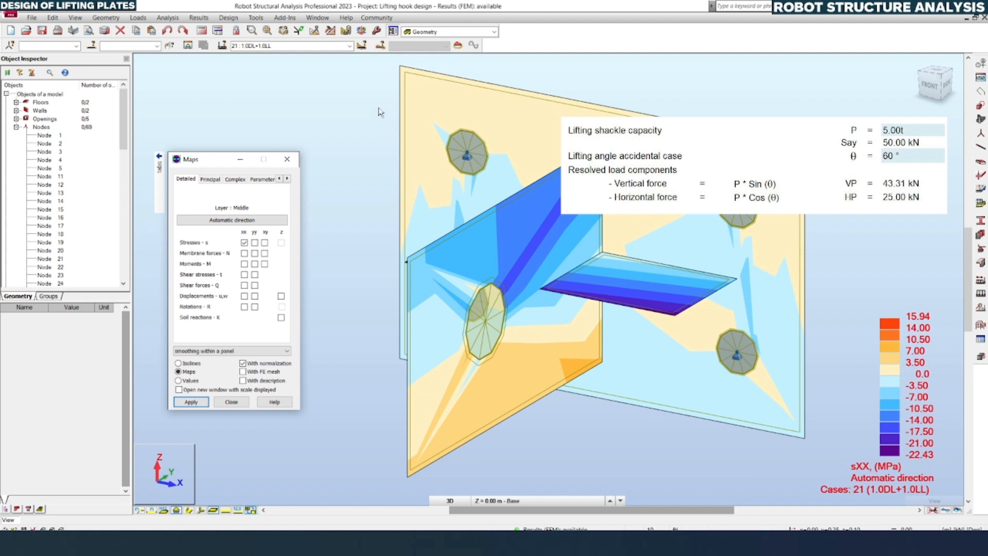
# Switch the displayed results to case 11 (1.5DL+1.5LL) and show the yy stress map
pyautogui.click(350, 46)
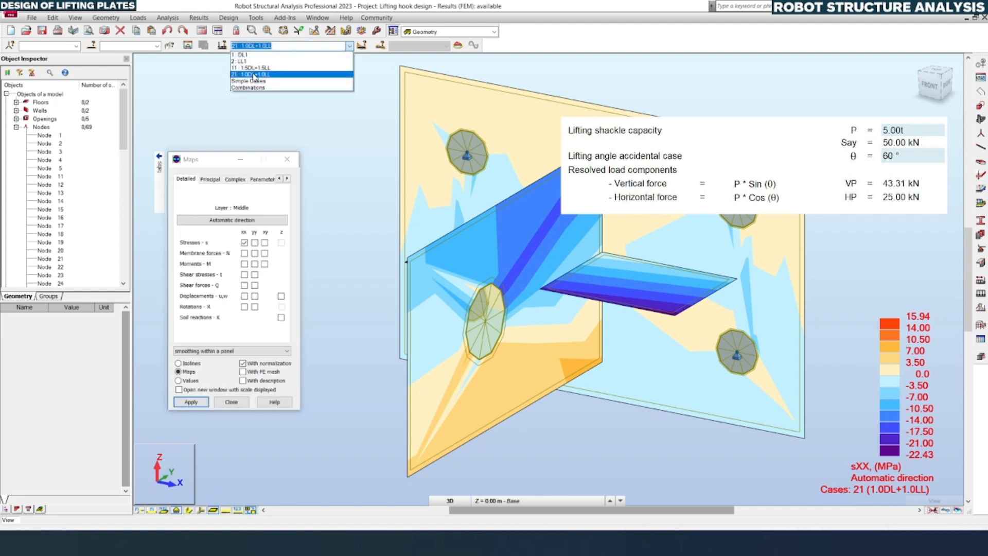
pyautogui.click(257, 69)
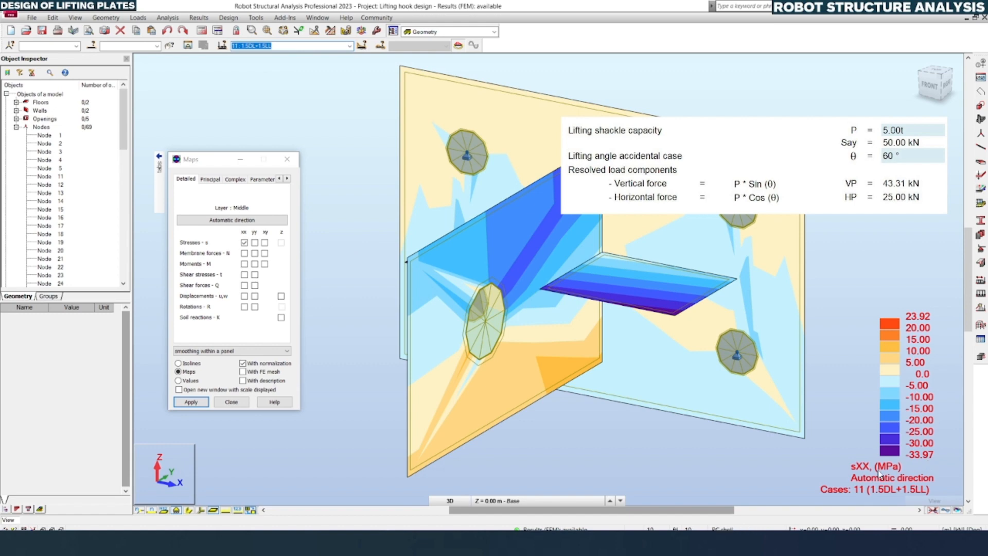
pyautogui.click(254, 242)
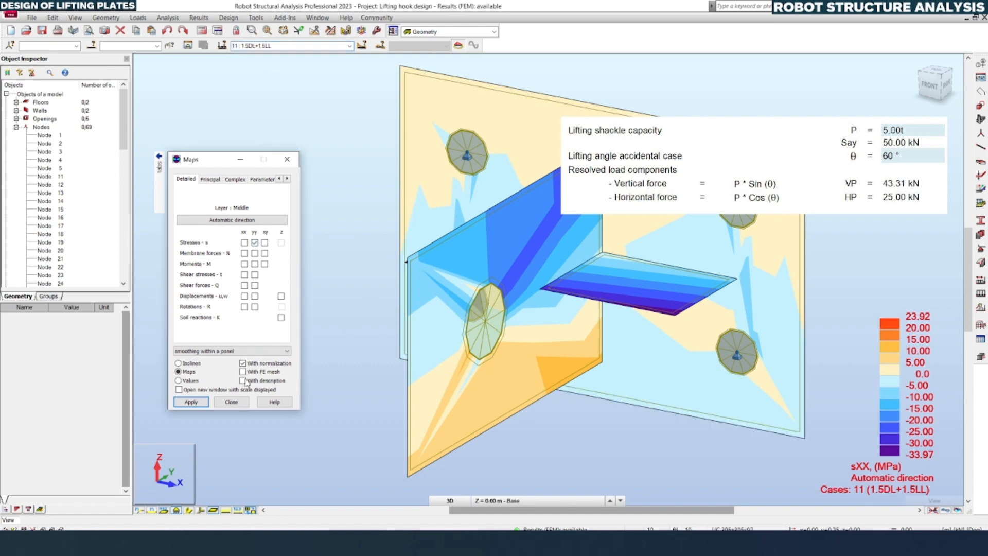
pyautogui.click(191, 402)
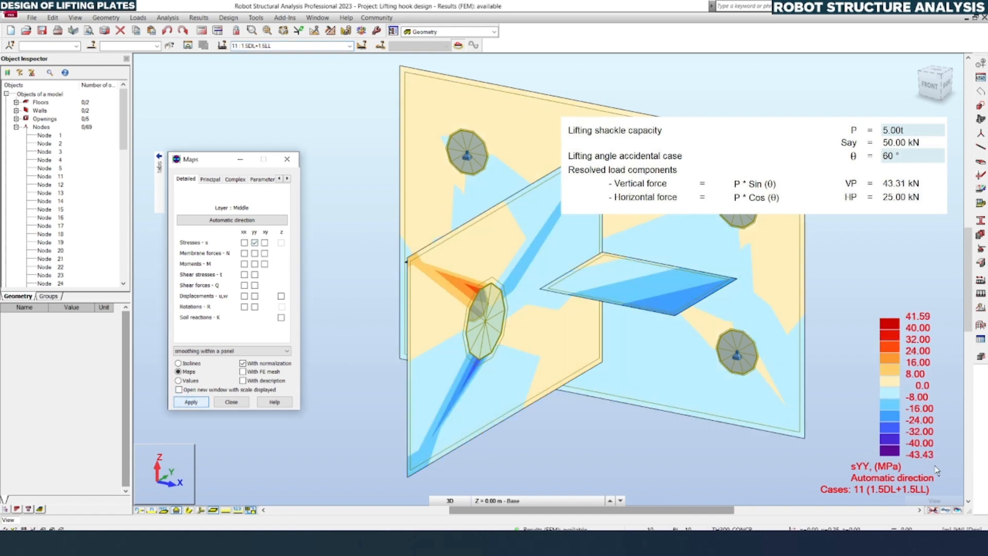
# Show the xy stress map of the panels for the middle layer, and switch the map back to the xx stresses
pyautogui.click(265, 243)
pyautogui.click(199, 402)
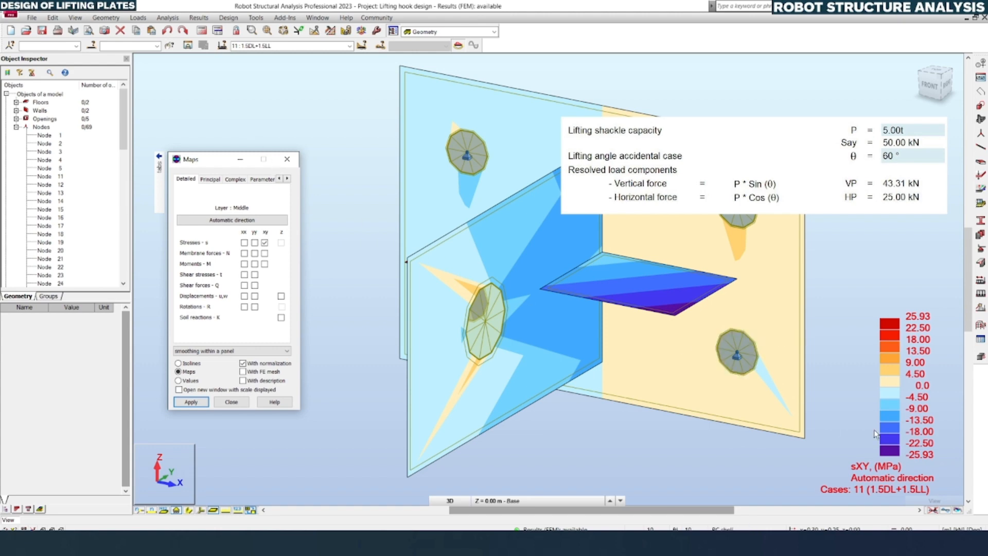
pyautogui.click(685, 414)
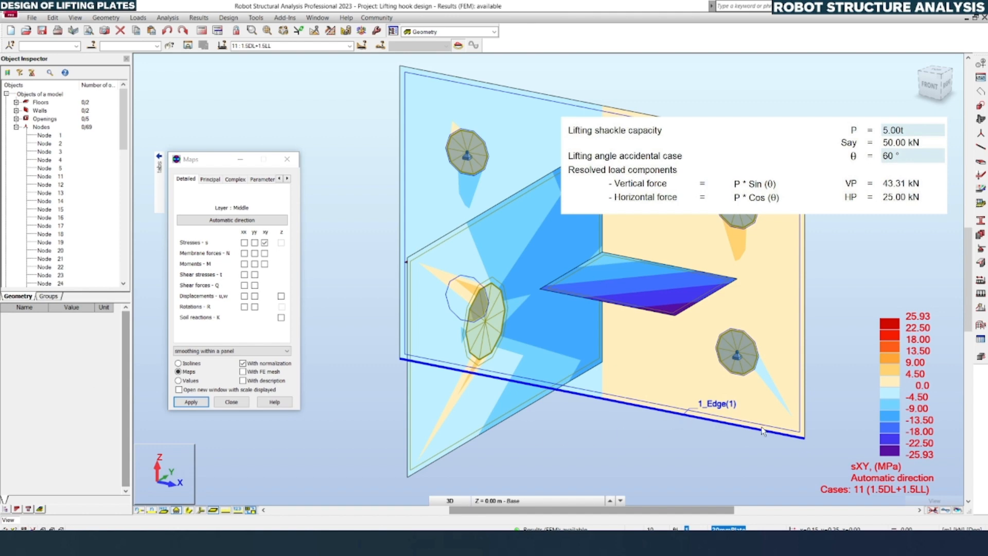
pyautogui.click(244, 242)
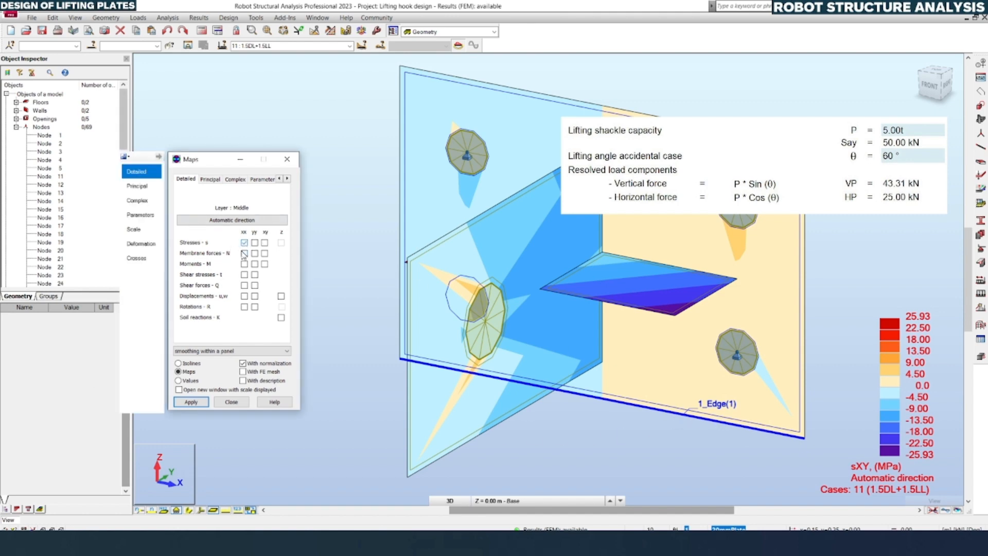
pyautogui.click(203, 400)
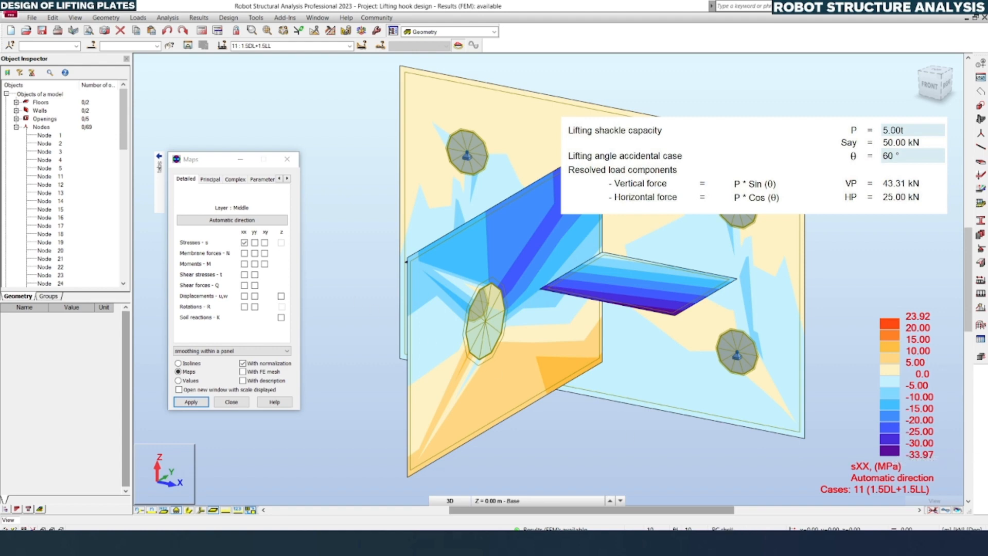
# Work out the stress check figures in the Windows Calculator, close it and return to the stress map
pyautogui.press('super')
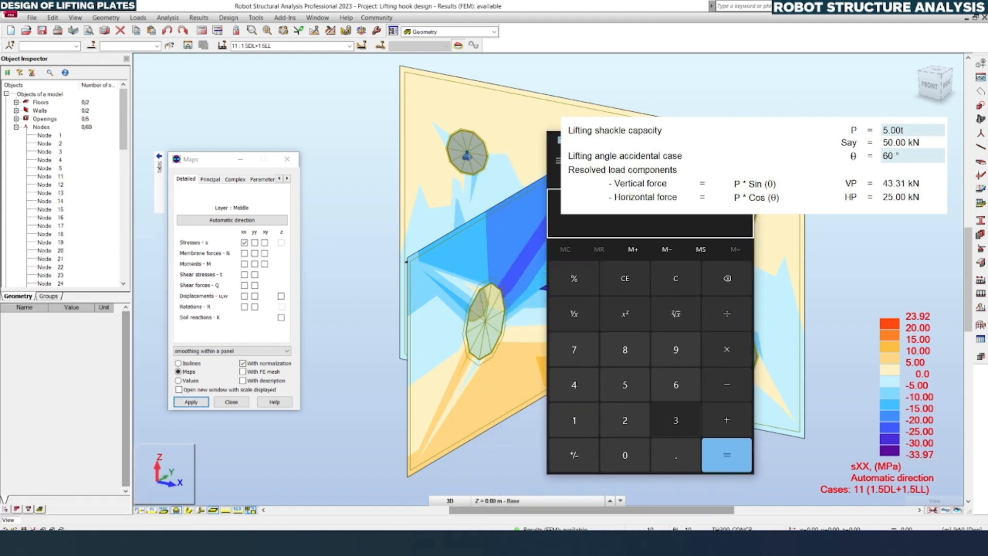
pyautogui.write('74')
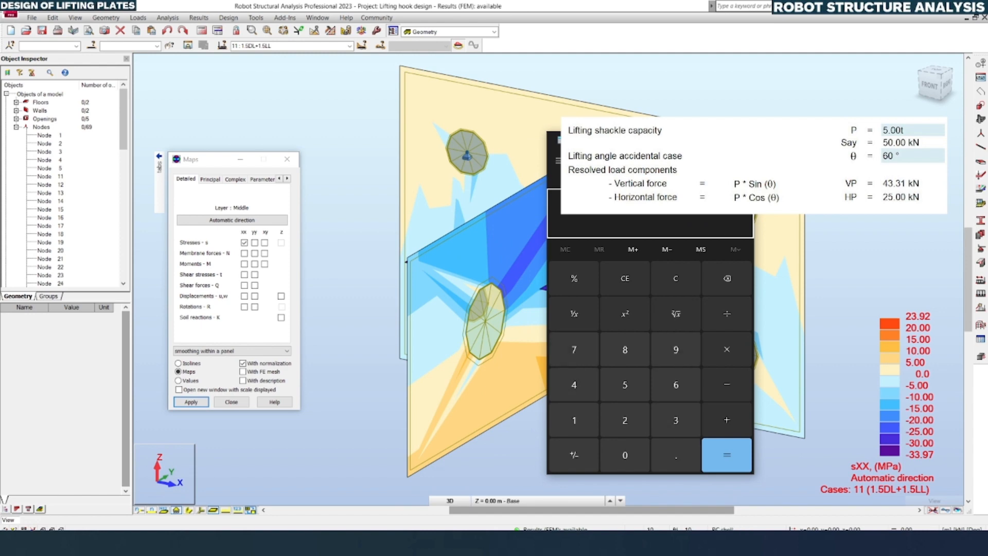
pyautogui.write('5')
pyautogui.press('Return')
pyautogui.write('0')
pyautogui.press('Return')
pyautogui.press('Return')
pyautogui.write('91')
pyautogui.write('34')
pyautogui.press('Return')
pyautogui.press('Return')
pyautogui.click(739, 140)
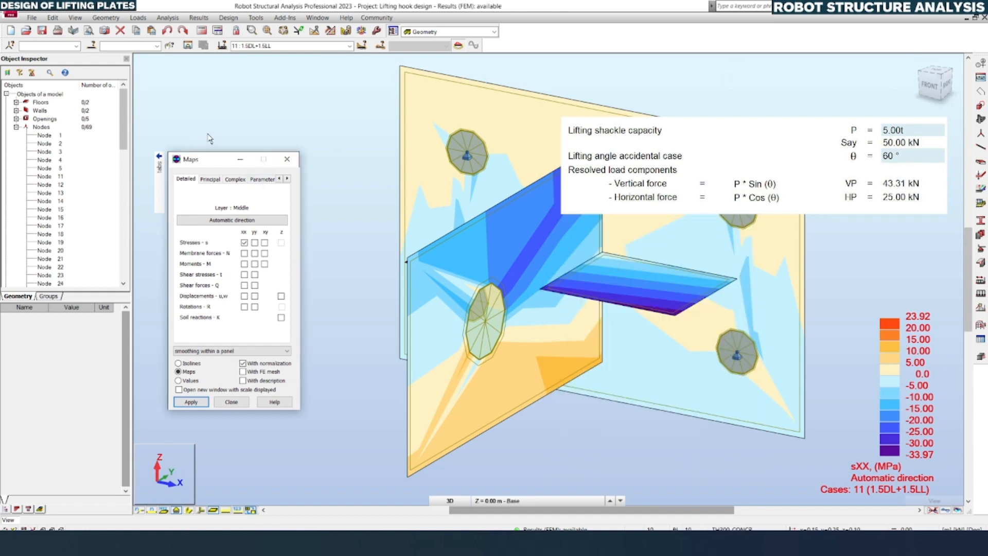
pyautogui.click(205, 119)
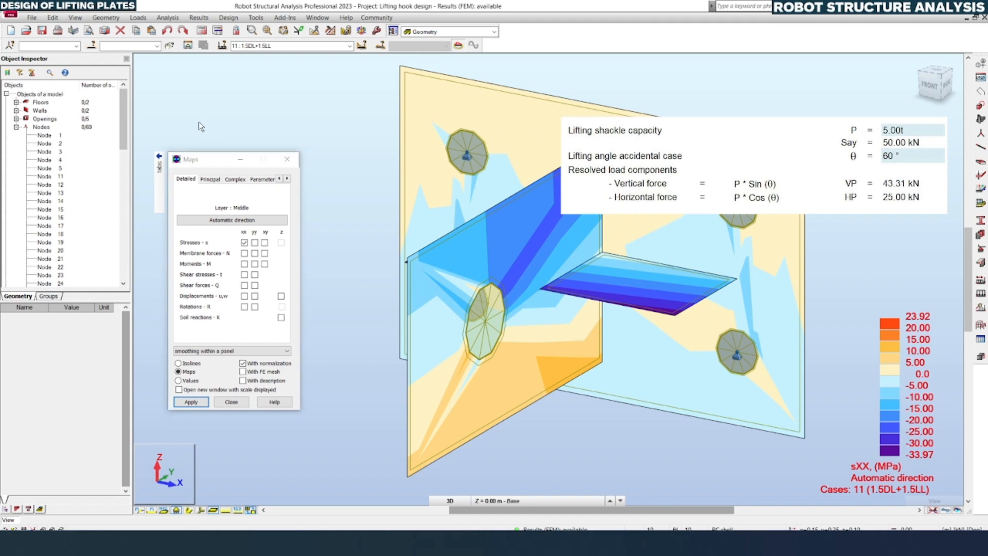